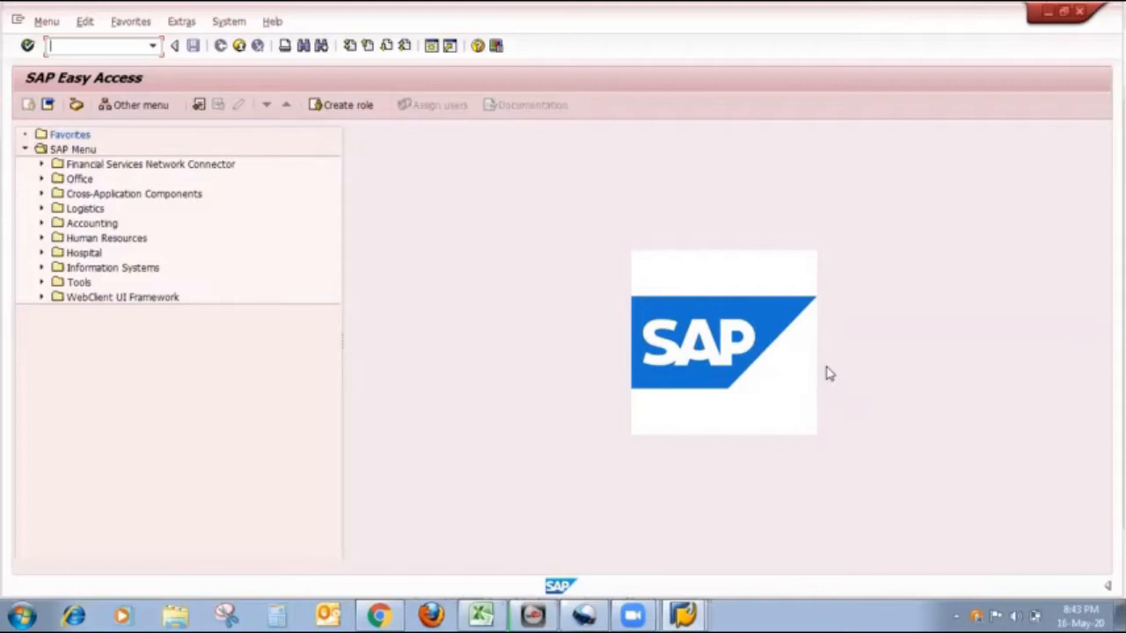
- Switch to the Inspection Type in QM workbook in Excel and review the row for inspection type 03, In-Process Inspection
click(480, 613)
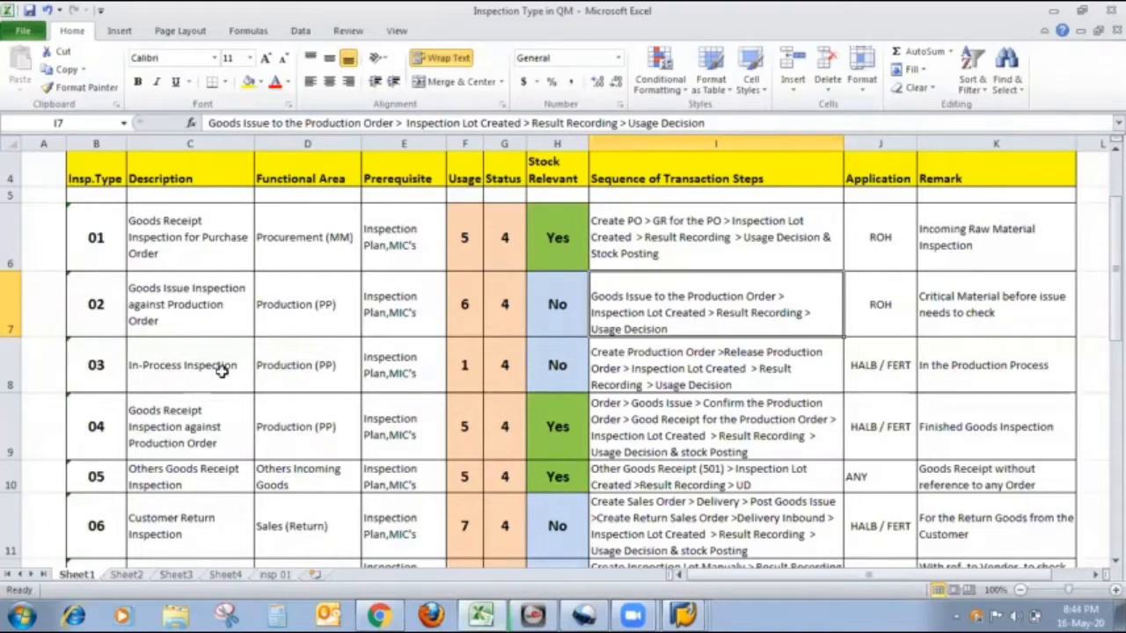
click(222, 370)
click(267, 376)
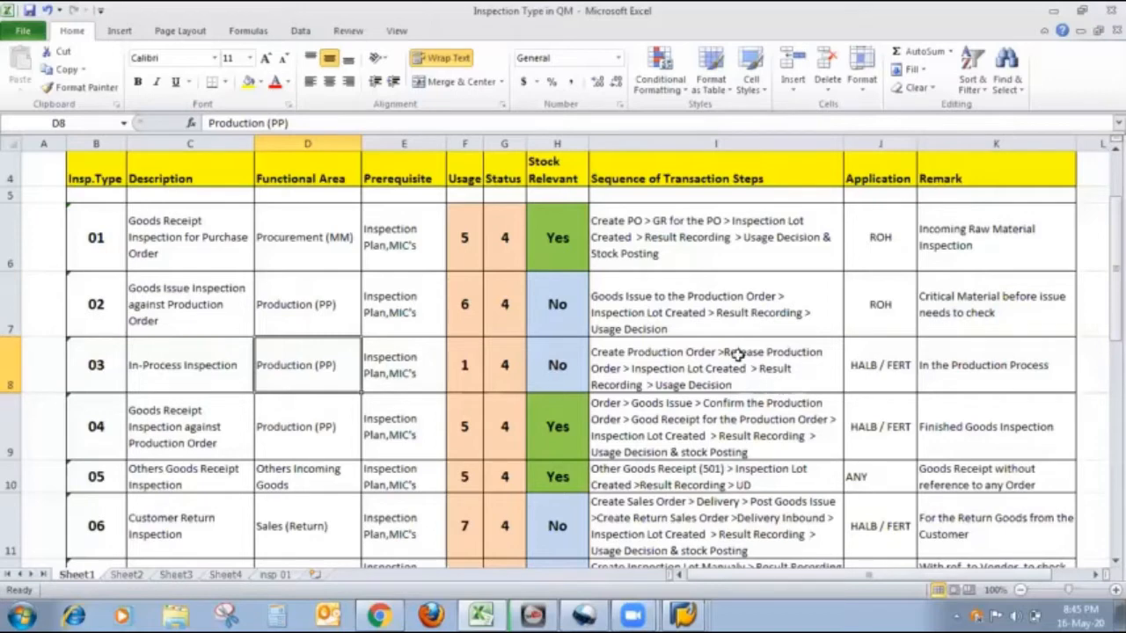
- Switch to the SAP Change Material session and open only the Quality Management view of material 1920 for plant 1000
click(685, 614)
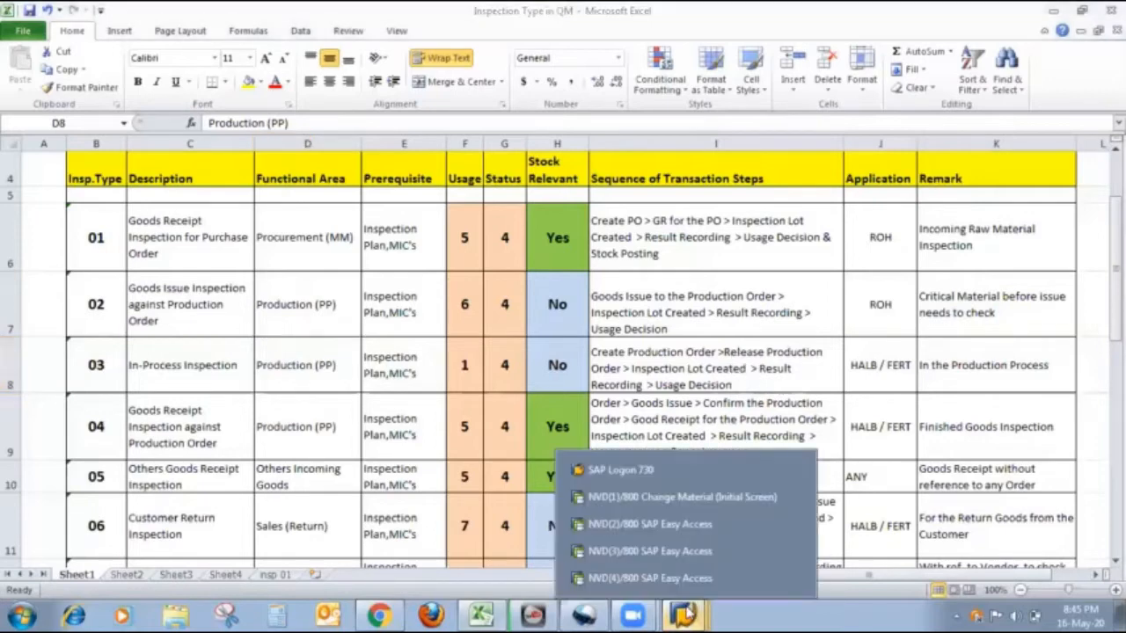
click(671, 498)
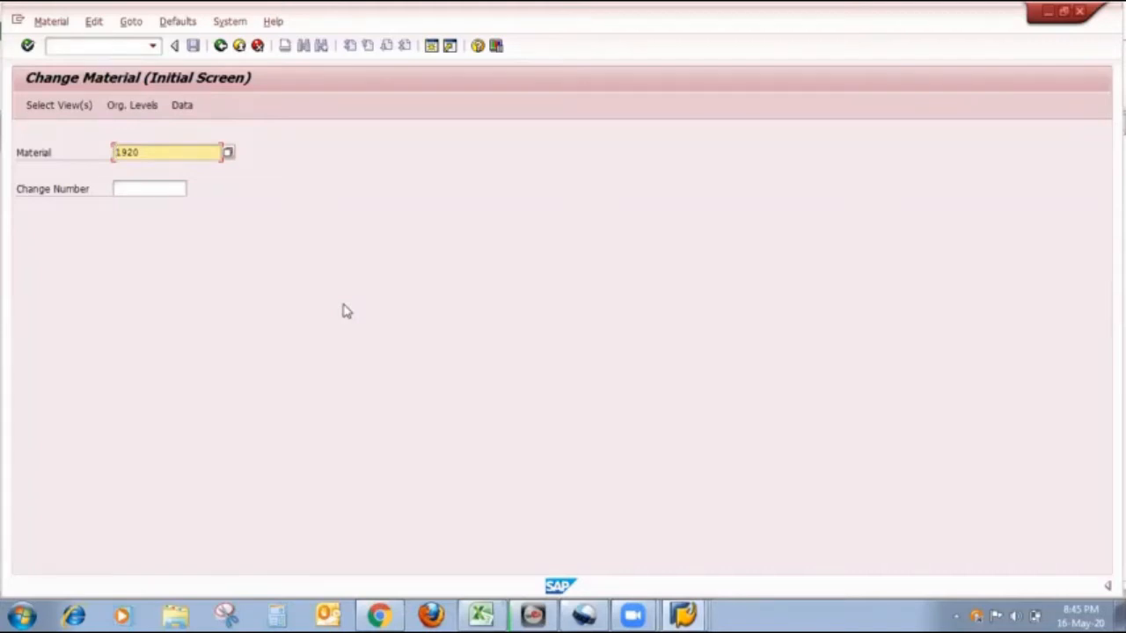
key(Return)
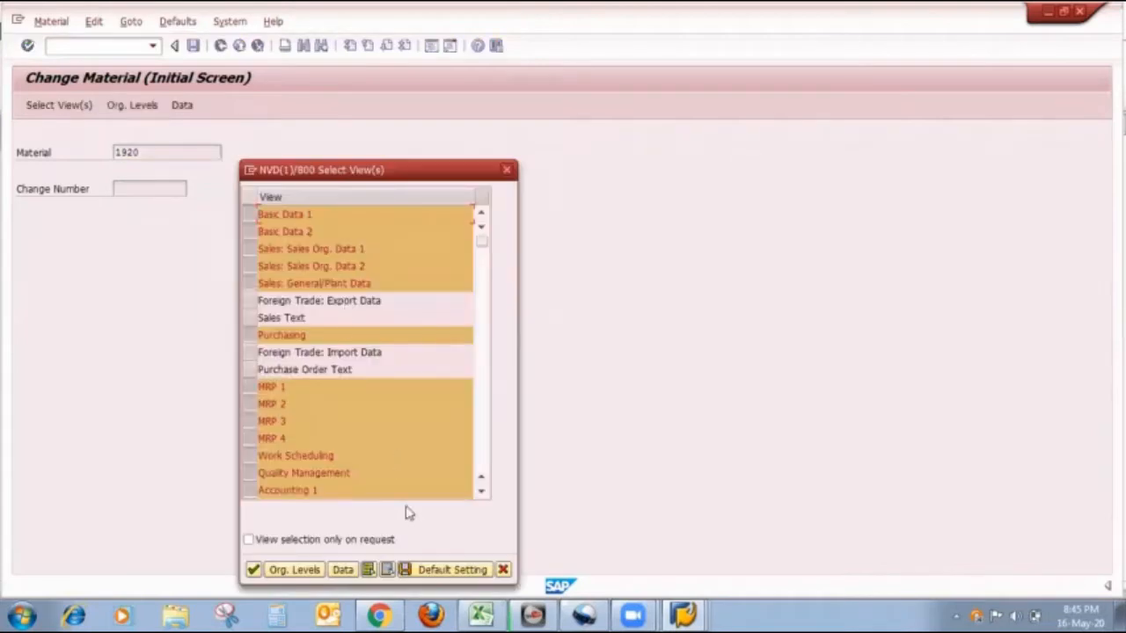
click(387, 570)
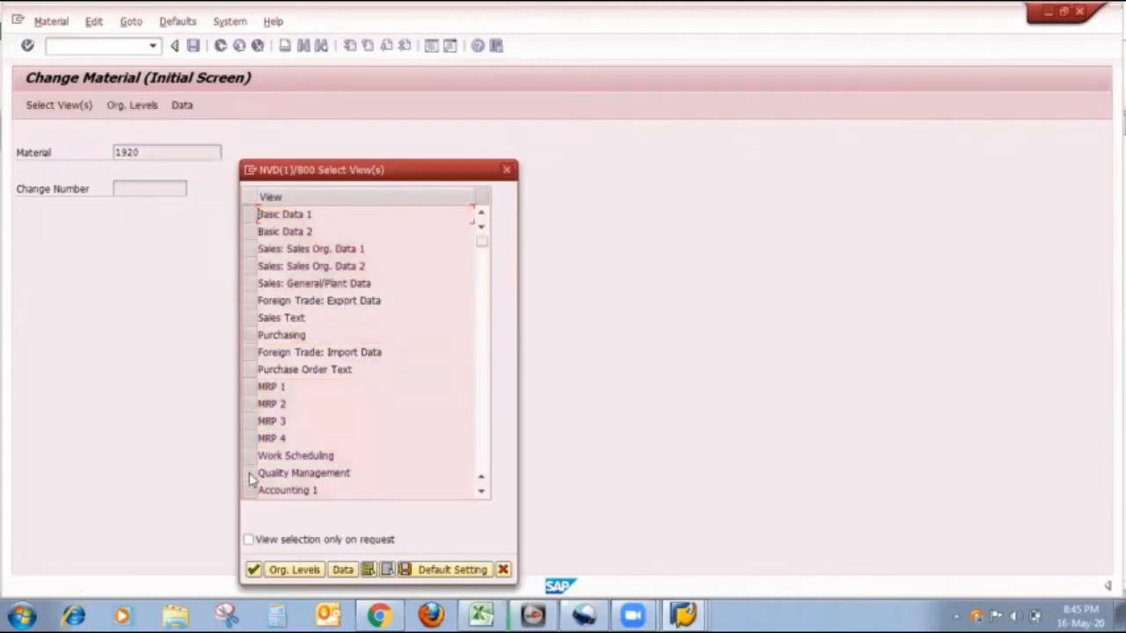
click(250, 474)
click(253, 571)
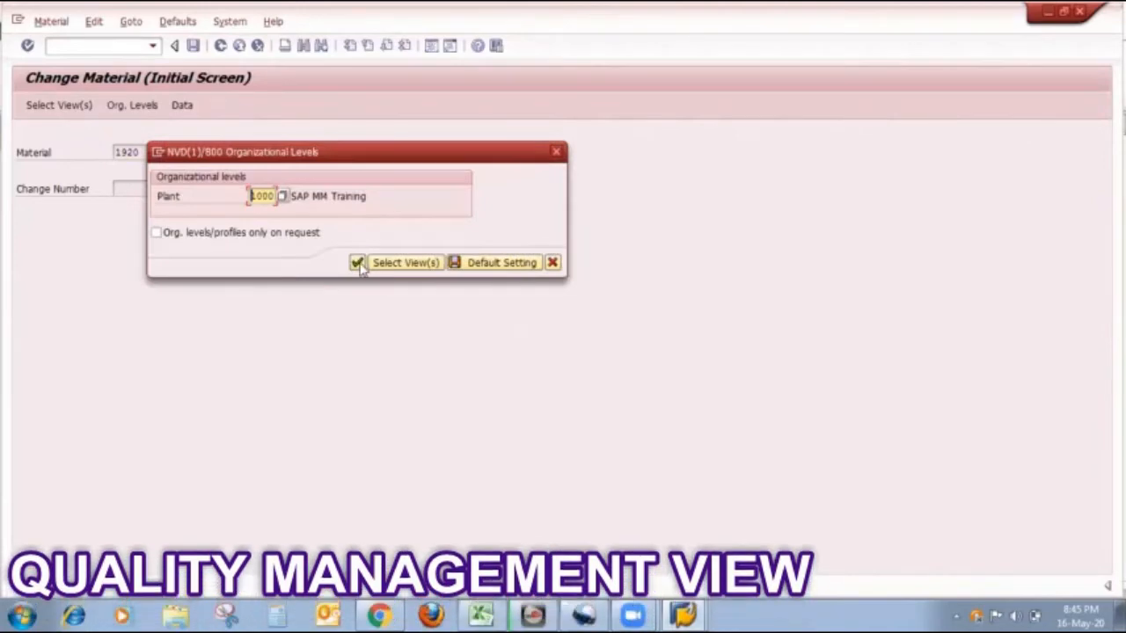
click(357, 262)
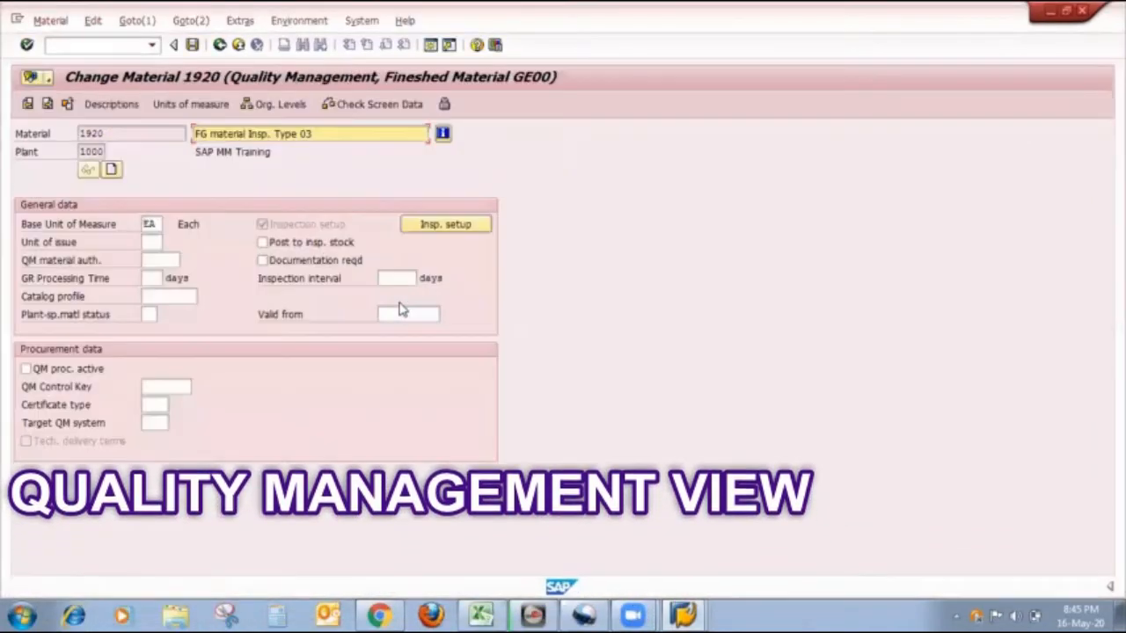
- Review the inspection setup data for inspection type 03 of material 1920, then save and leave the material
click(454, 226)
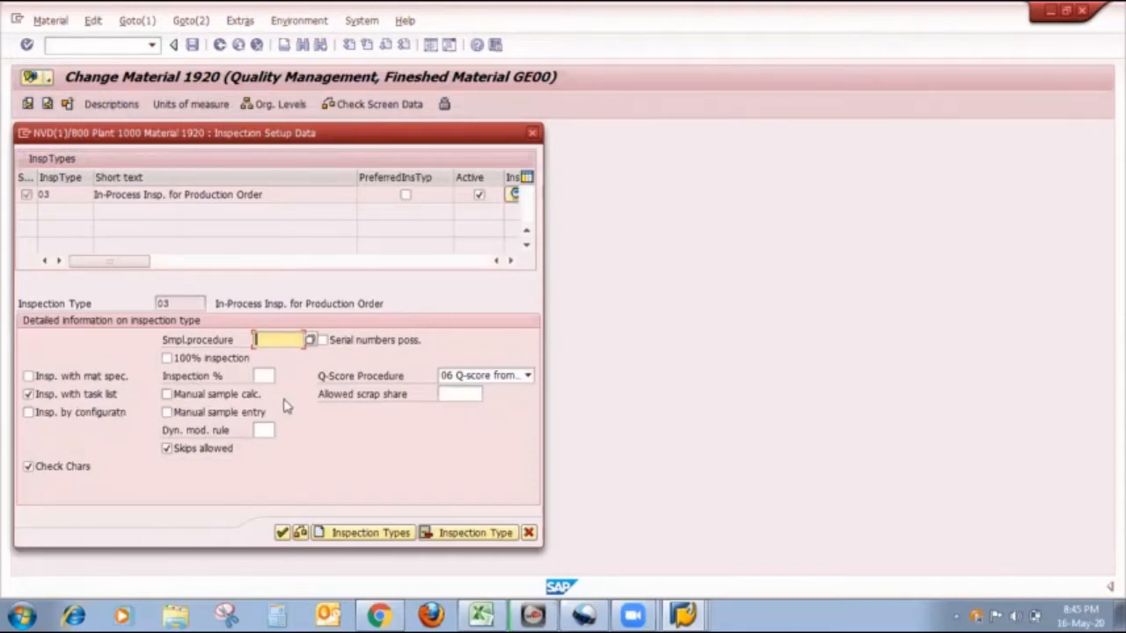
click(282, 533)
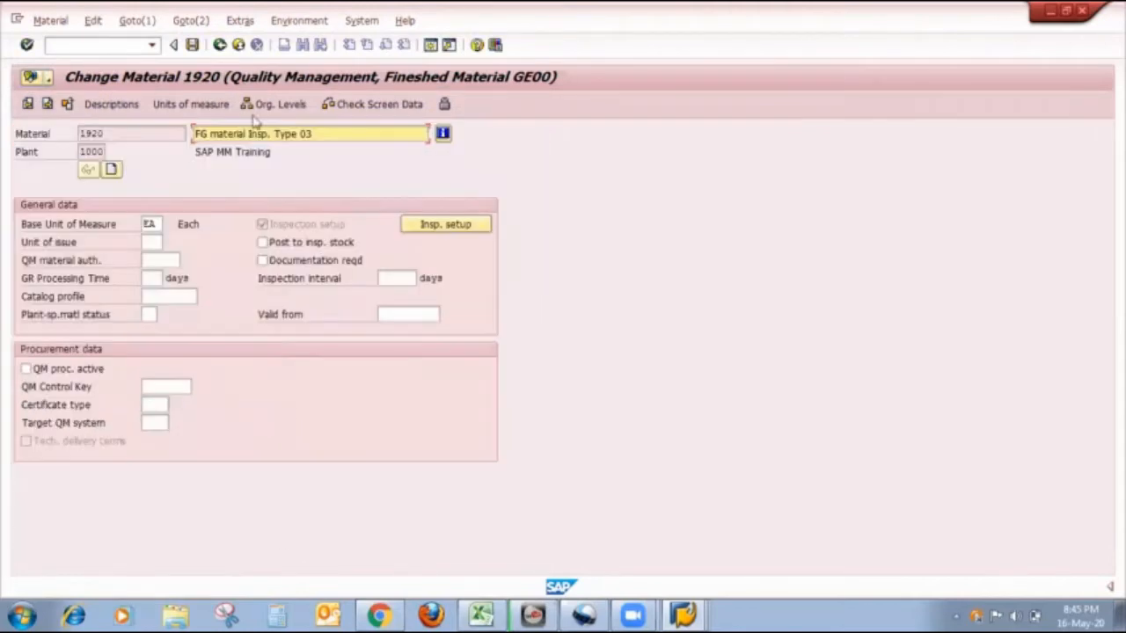
click(193, 44)
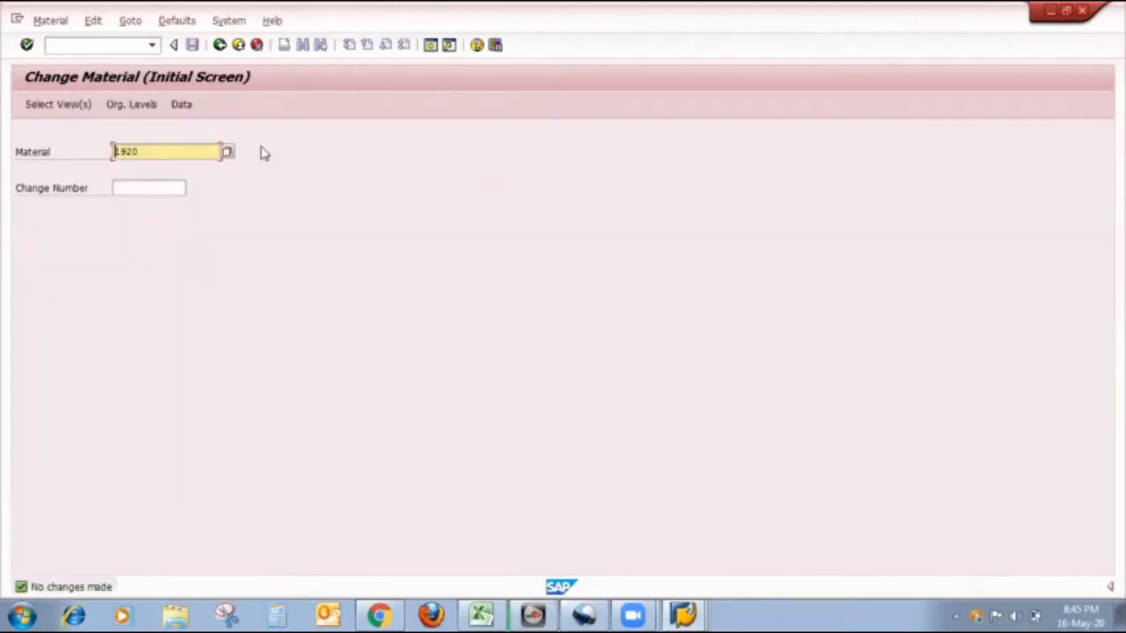
- Run transaction /ncs03 and display the BOM of material 1920 for plant 1000 with BOM usage 1
click(67, 45)
text(/nmm03)
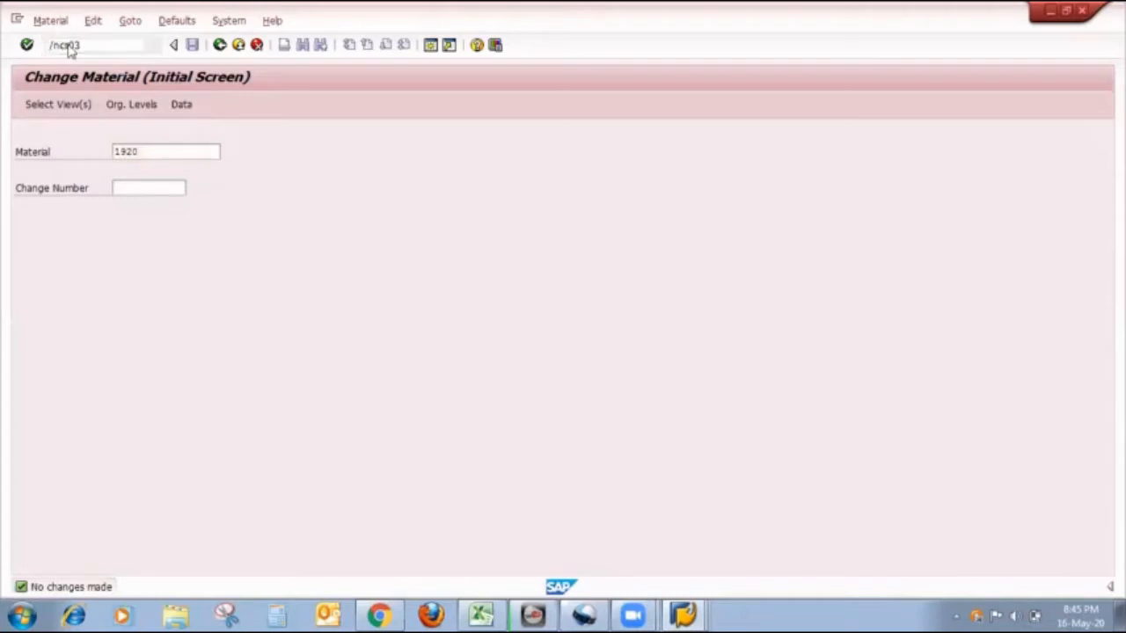
key(Return)
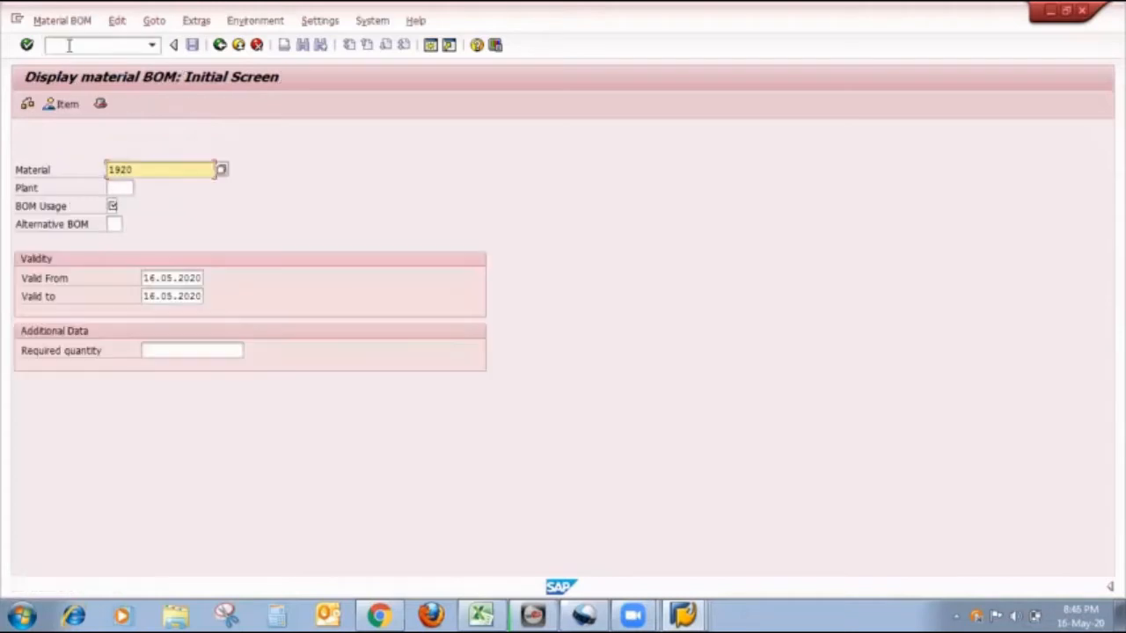
click(121, 189)
click(122, 189)
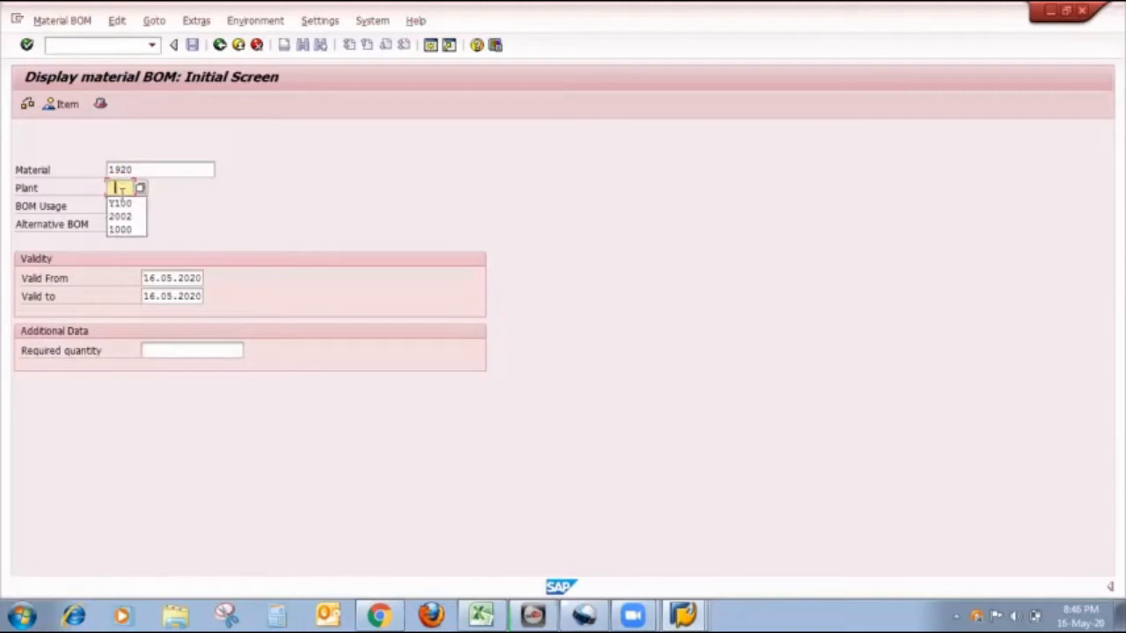
click(121, 229)
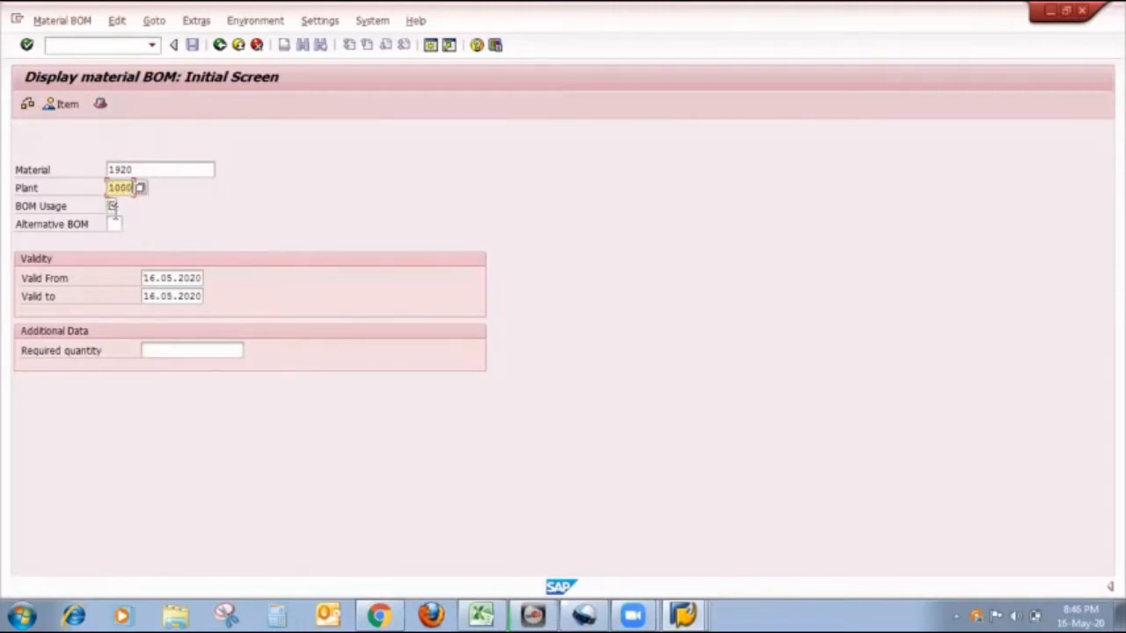
click(113, 206)
text(1)
key(Return)
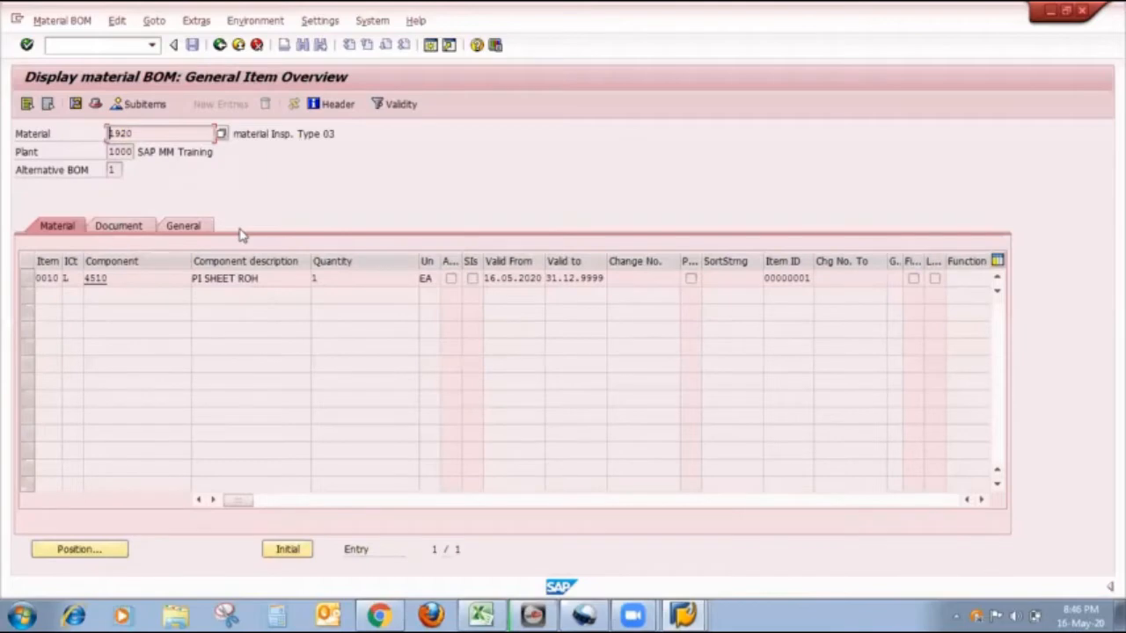
- Run transaction /nca03 and display the routing operations of material 1920 in plant 1000
click(110, 45)
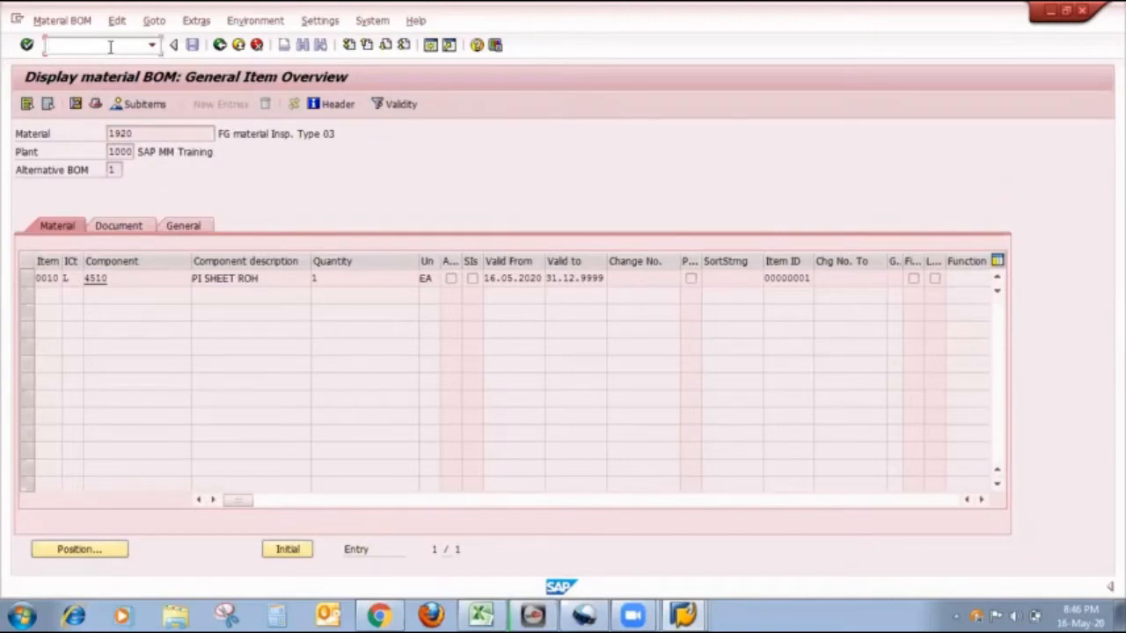
text(/nca03)
key(Return)
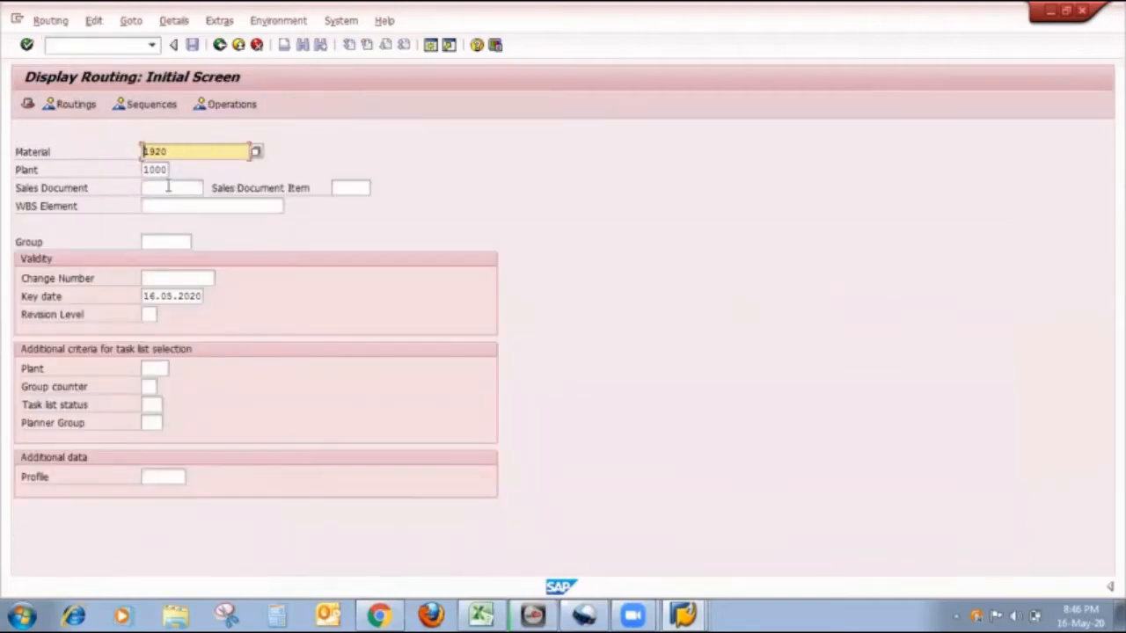
key(Return)
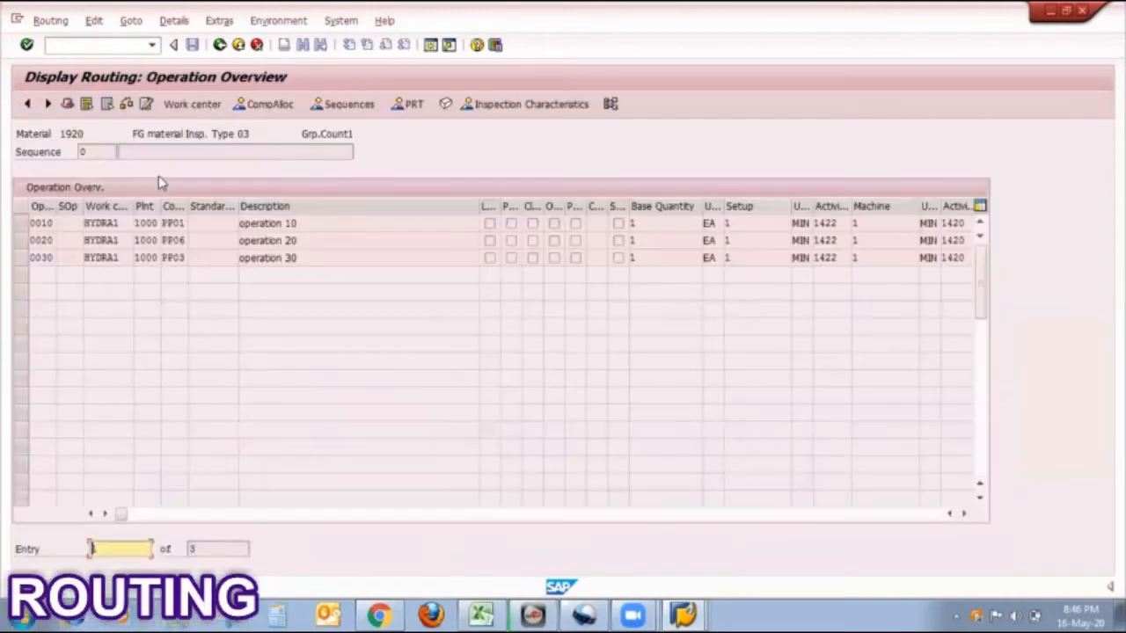
- Check the usage and status in the routing's header details, then return to the operation overview
click(86, 104)
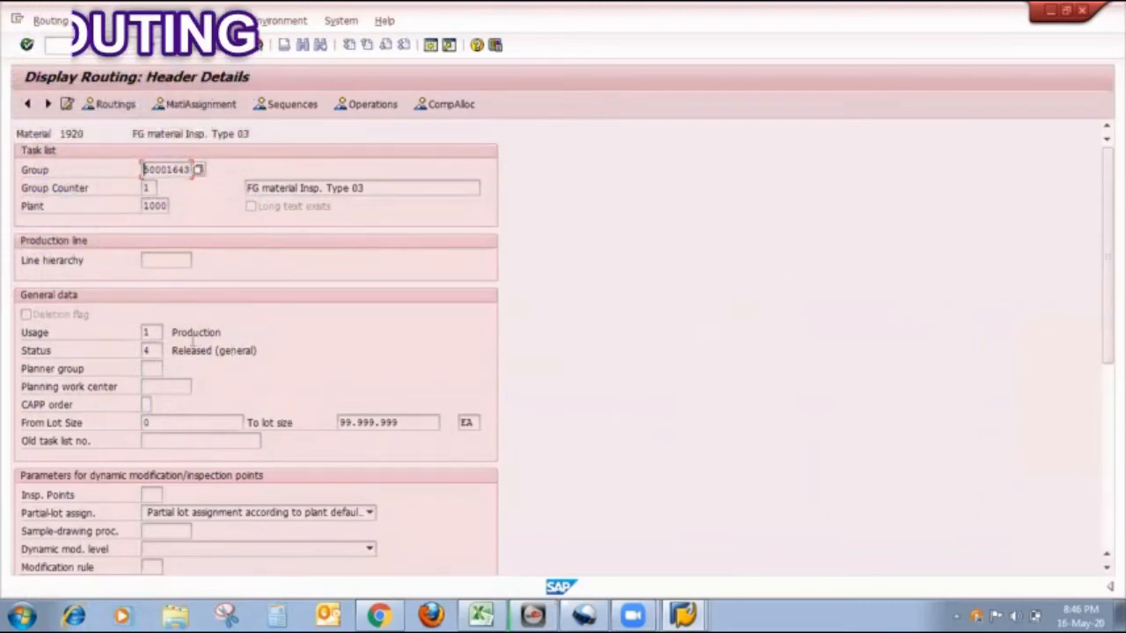
click(161, 332)
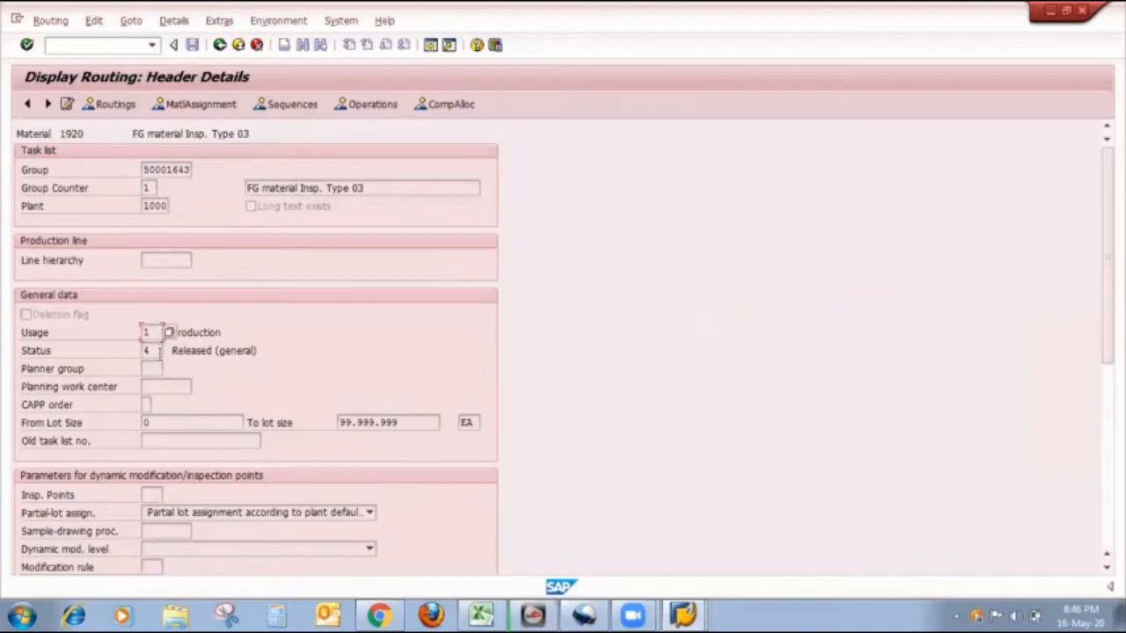
click(157, 351)
click(159, 369)
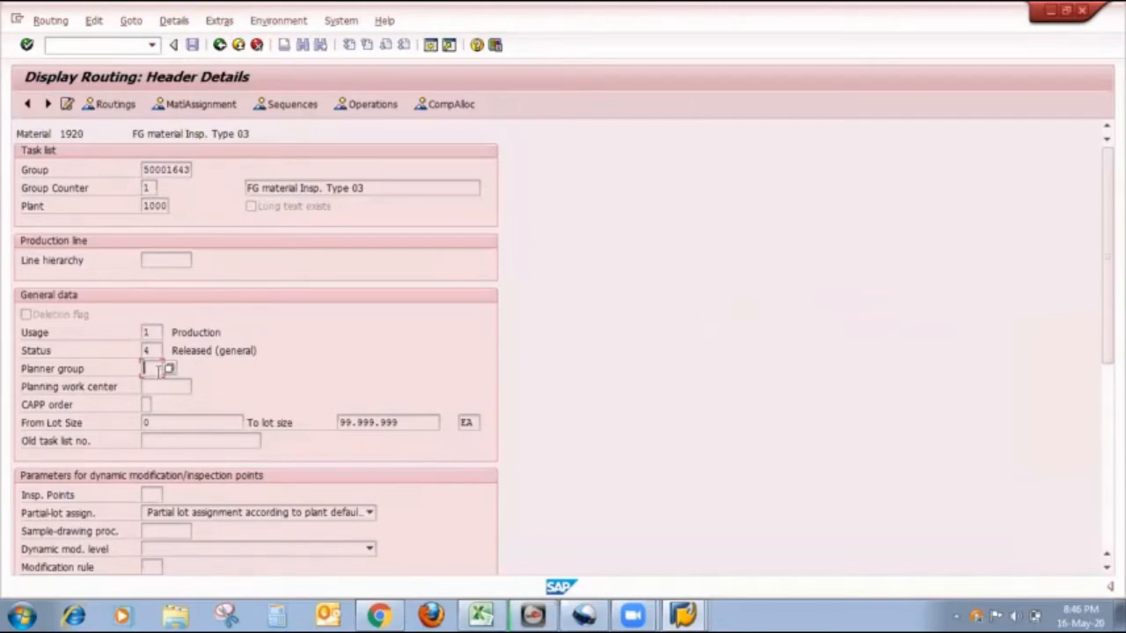
click(373, 106)
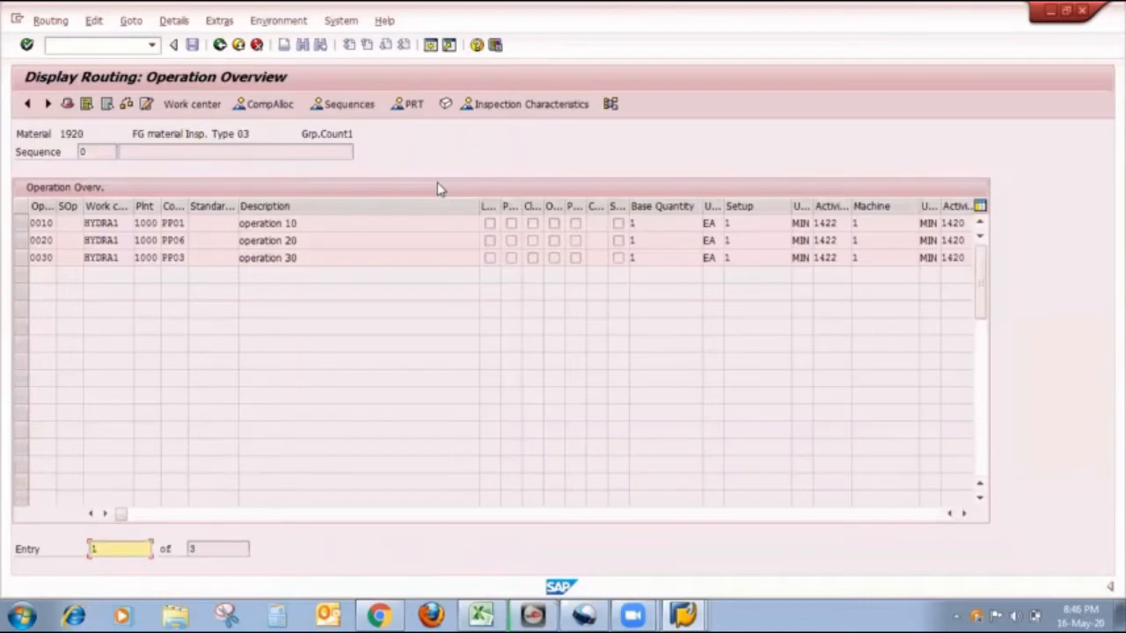
- Narrow the Description column, widen the Control key column, and view the detailed information for operation 0010's control key PP01
drag(480, 211, 339, 213)
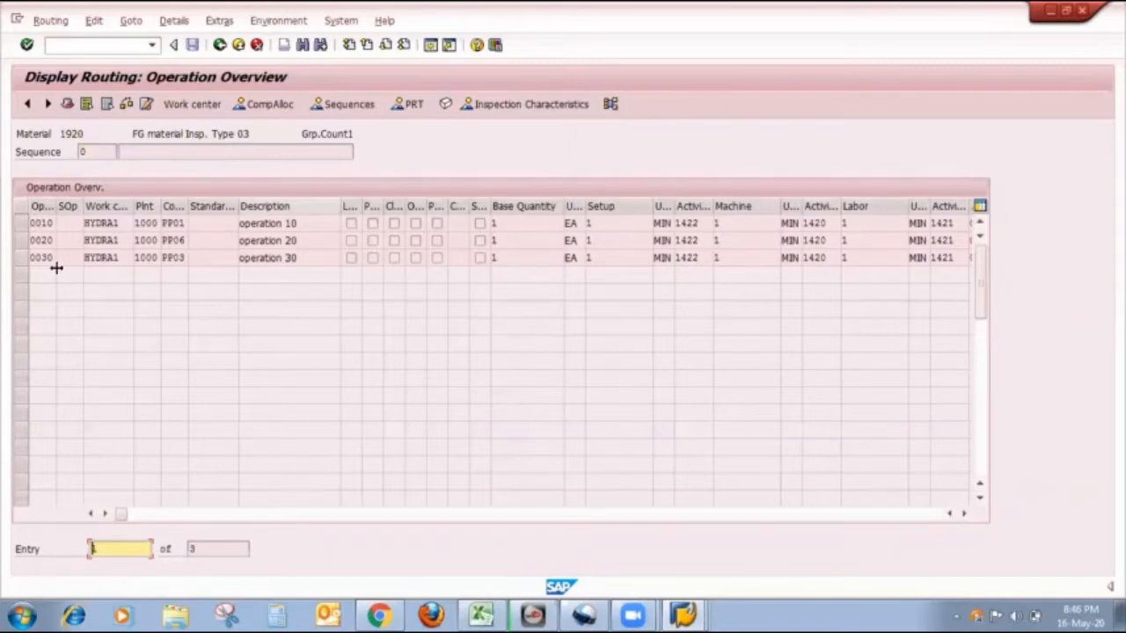
drag(187, 201, 234, 202)
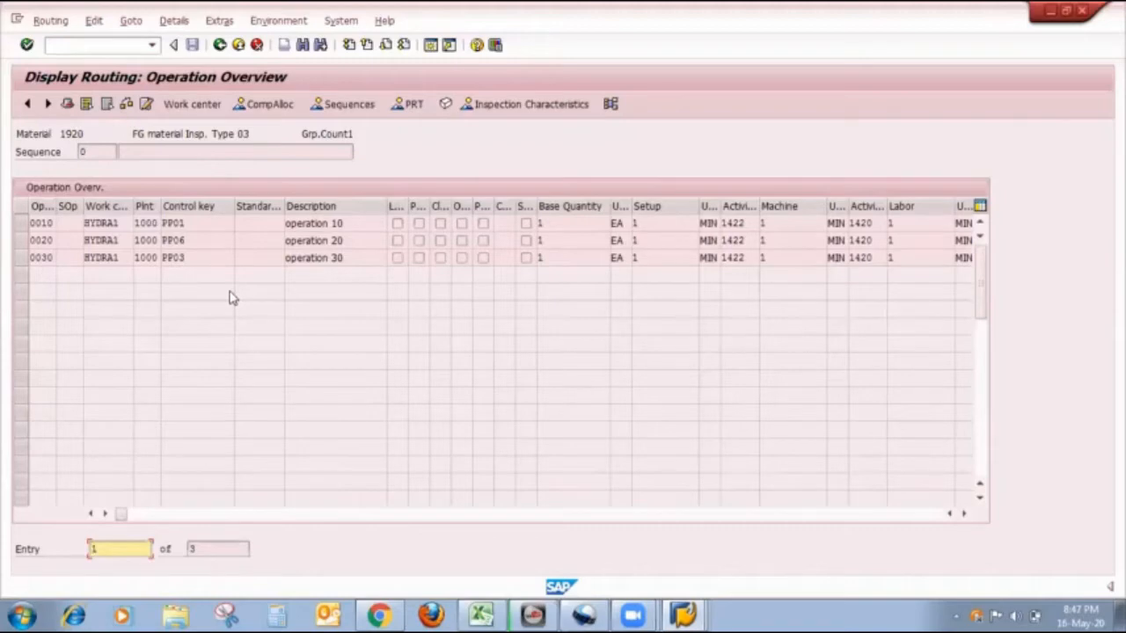
click(213, 227)
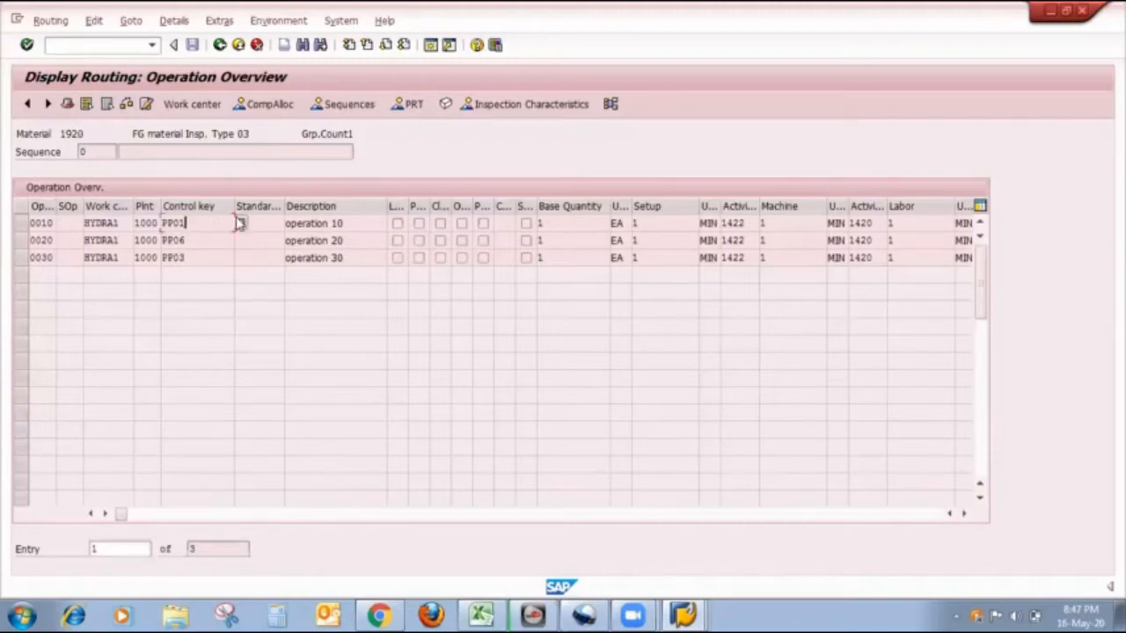
click(240, 223)
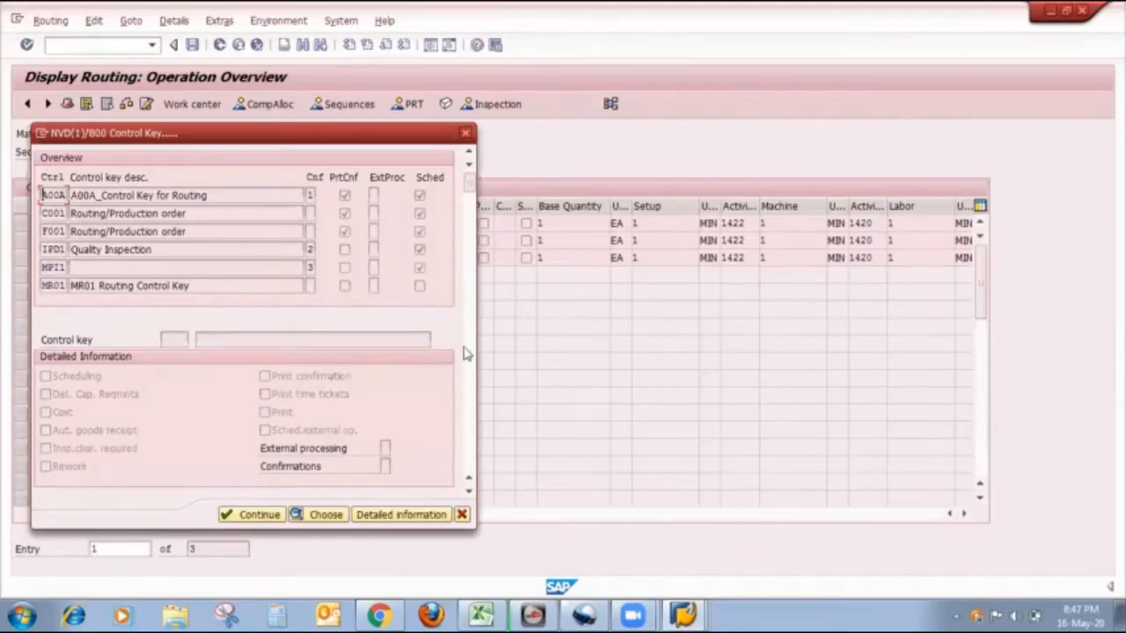
click(469, 297)
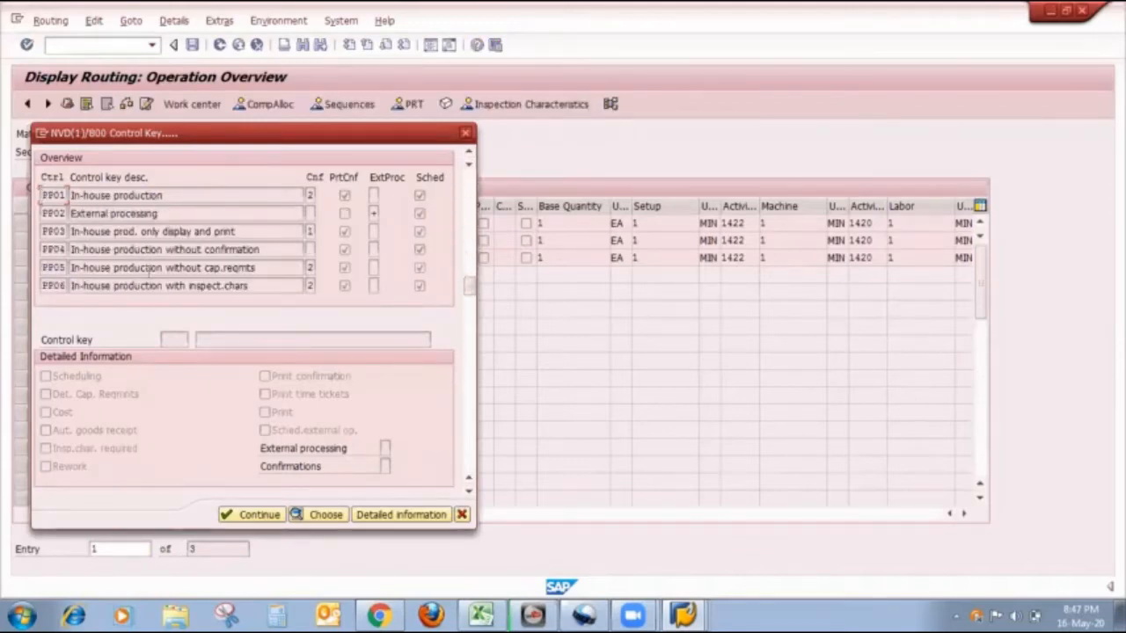
click(363, 517)
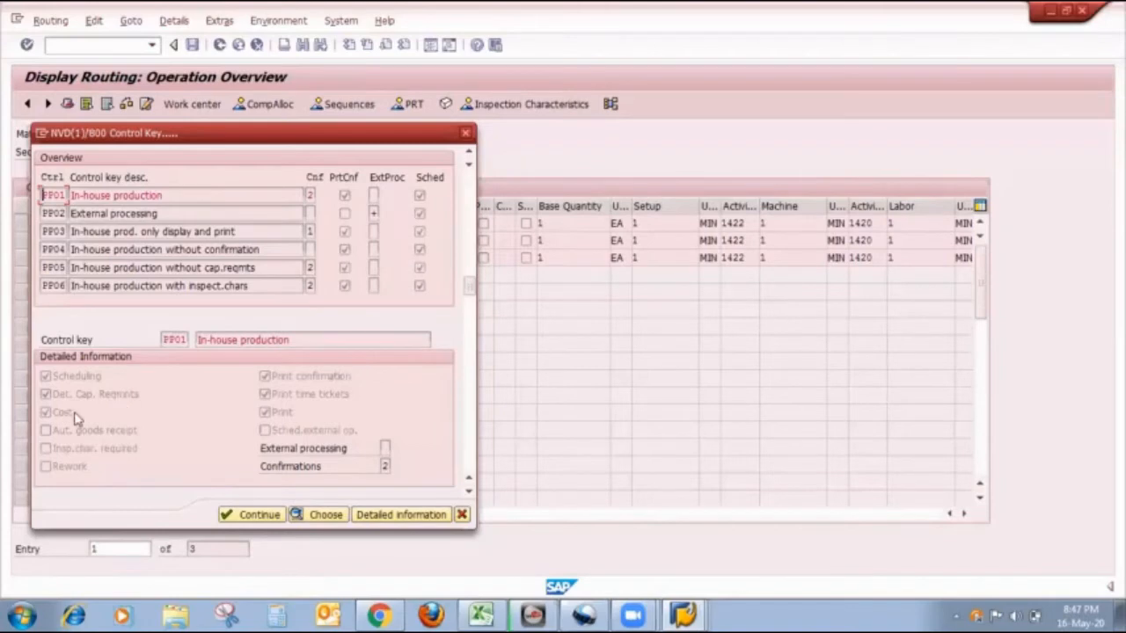
click(246, 516)
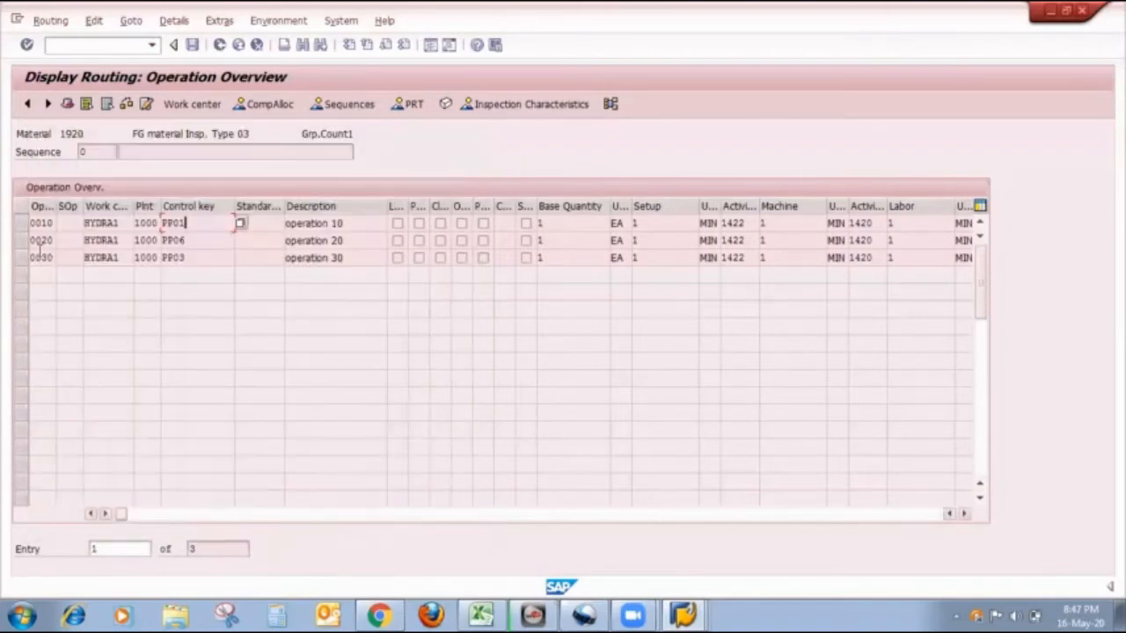
- Display the inspection characteristics of operation 0020, widening the master characteristic and sampling procedure columns, then return to the operation overview
click(19, 242)
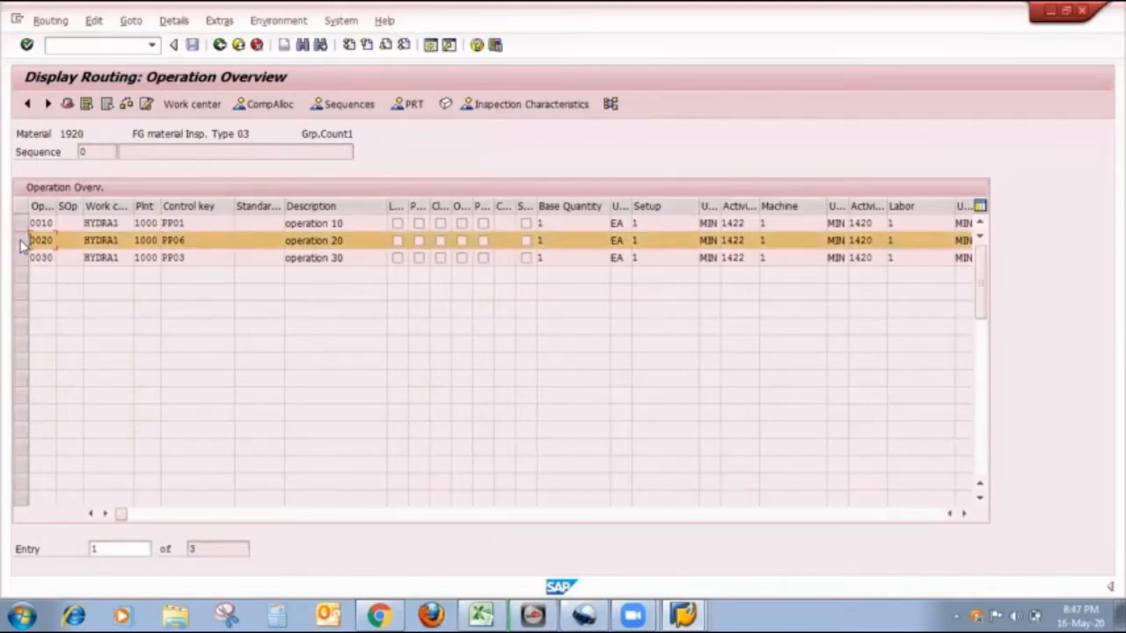
click(486, 105)
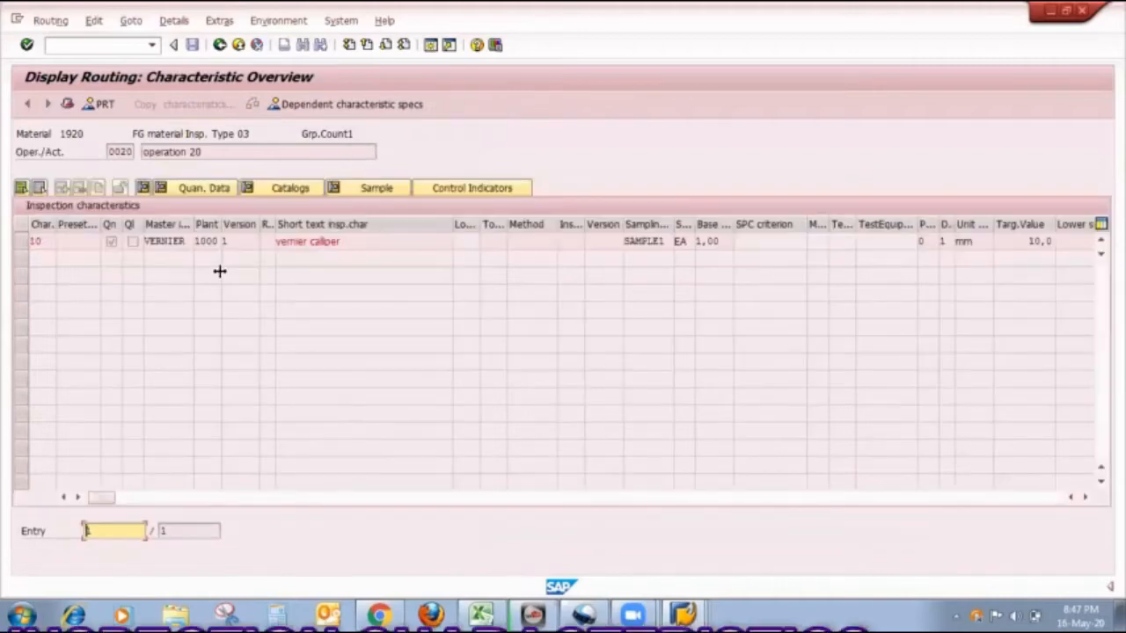
drag(191, 230, 262, 227)
drag(739, 228, 779, 224)
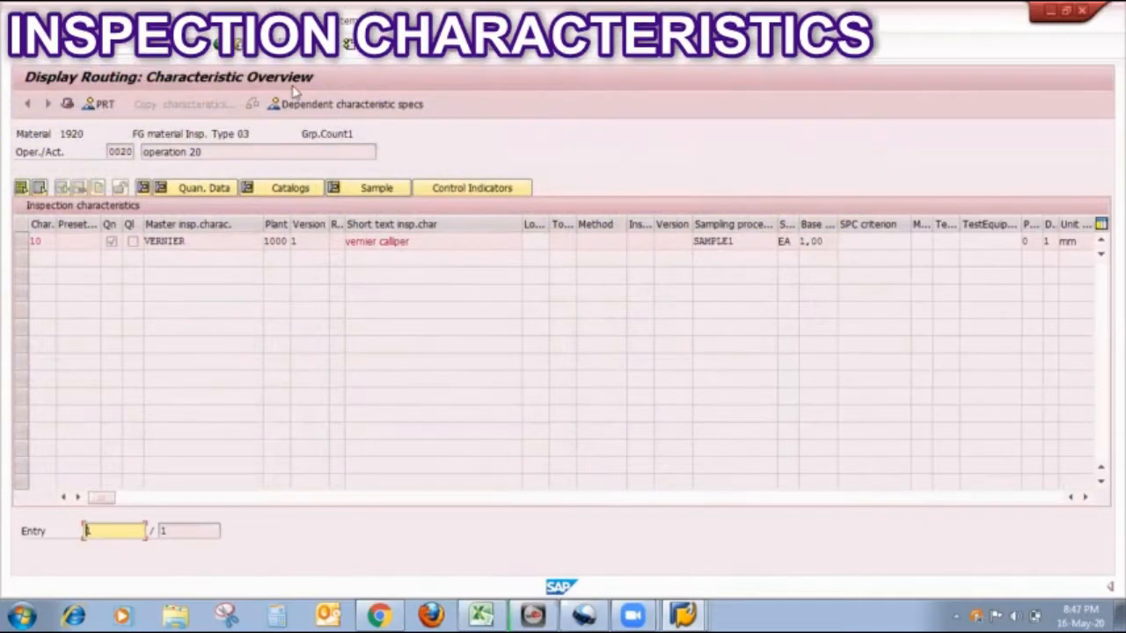
click(220, 46)
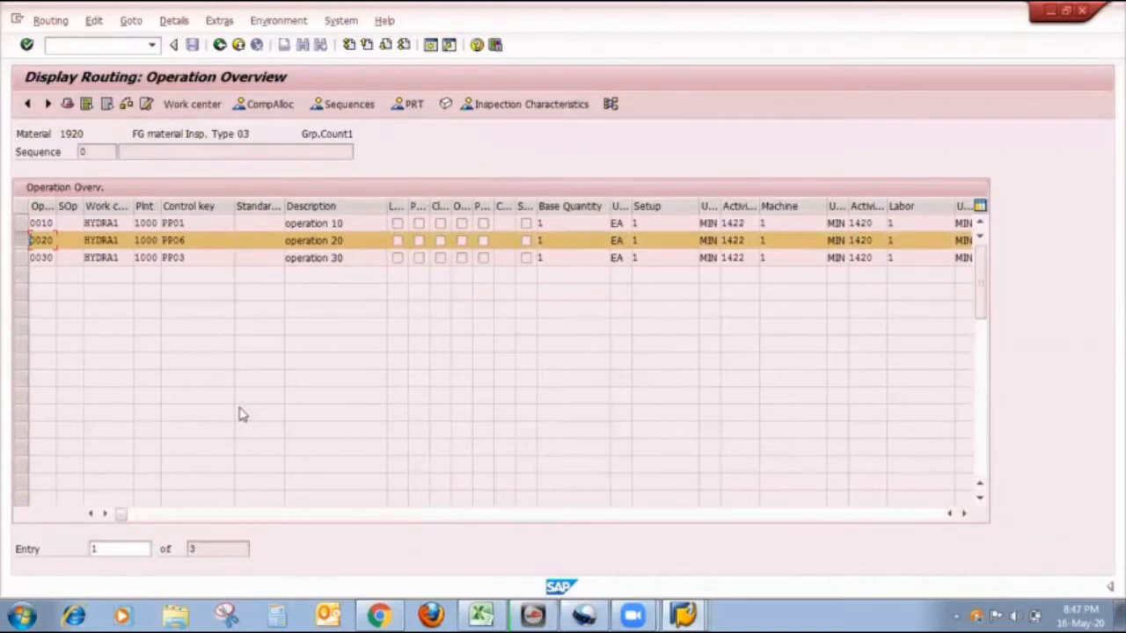
- Look up control key PP06 of operation 0020 in the control key list, view its detailed information, and return to the operation overview
click(206, 245)
click(240, 242)
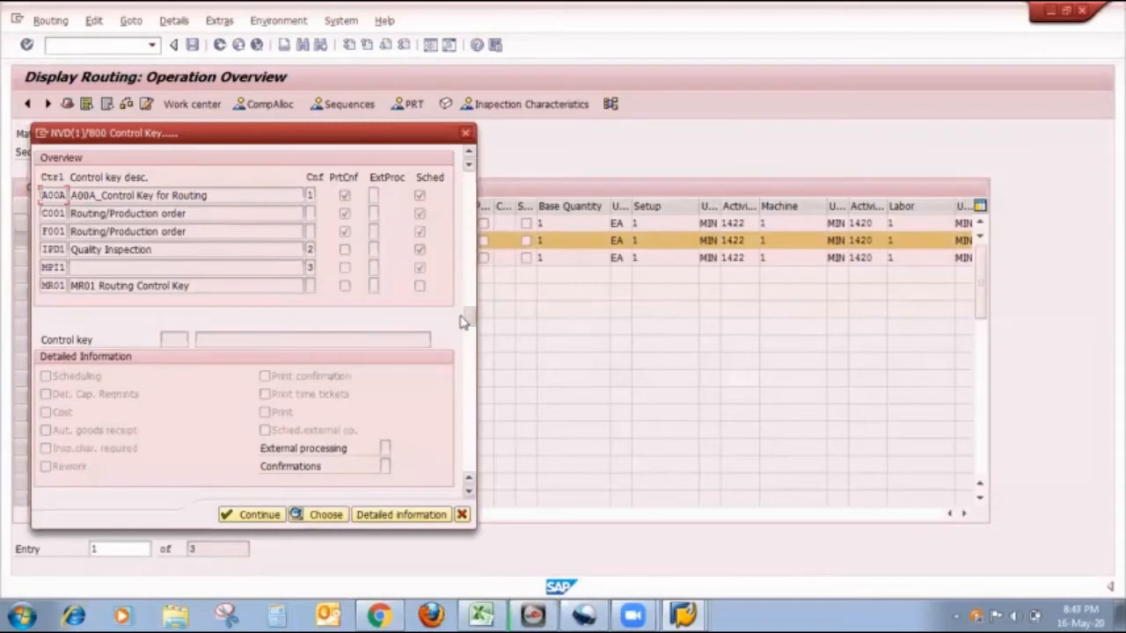
drag(468, 319, 469, 338)
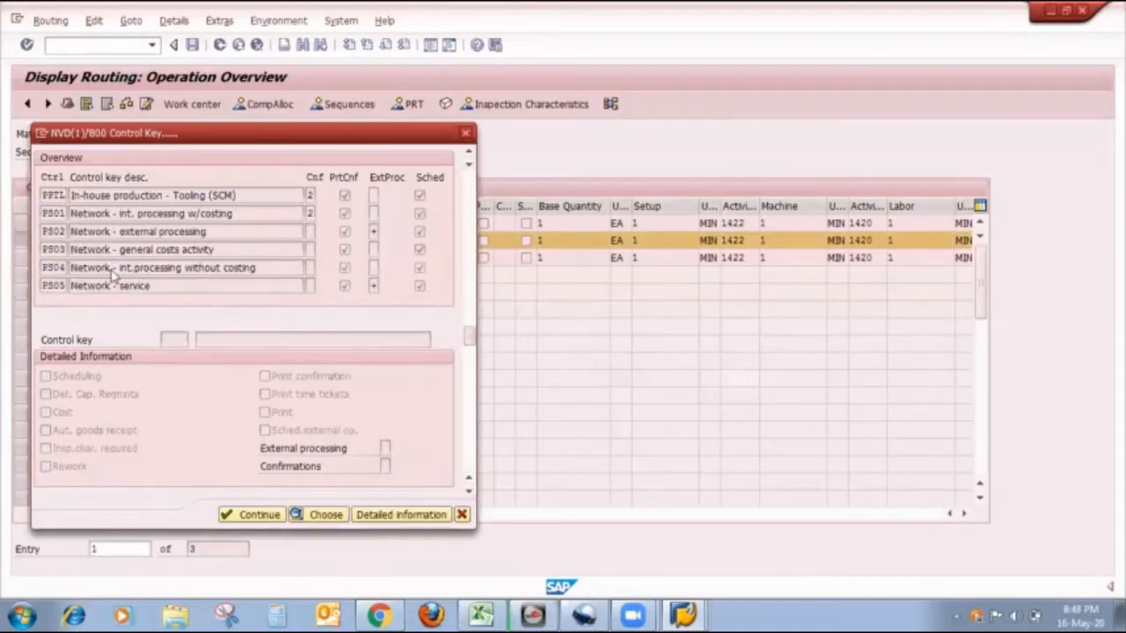
scroll(112, 276, down, 3)
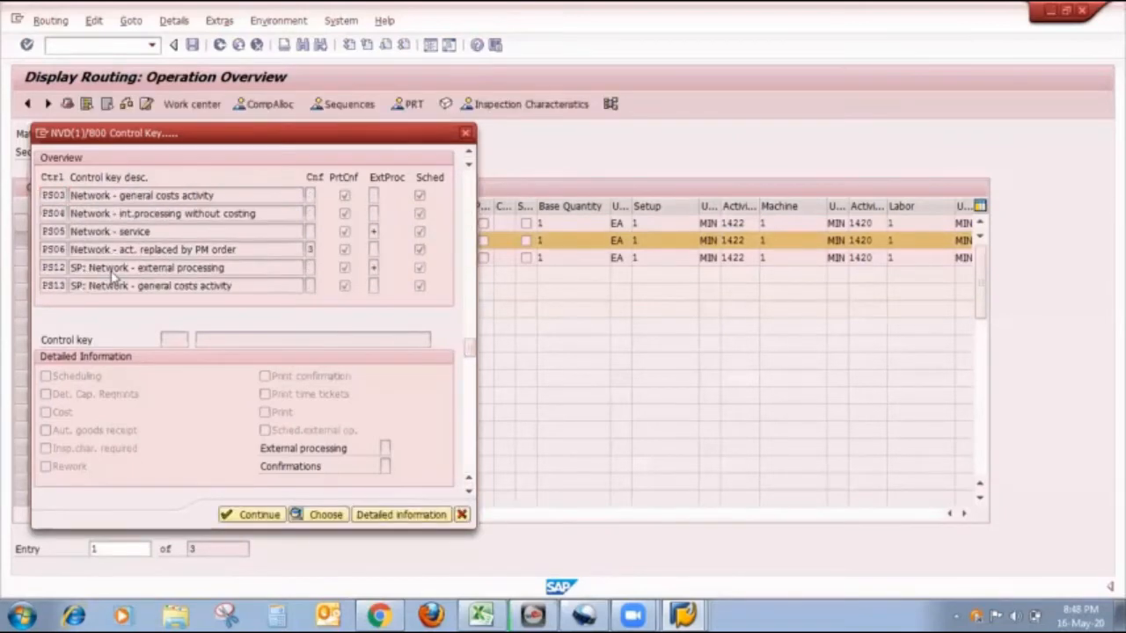
scroll(113, 275, down, 4)
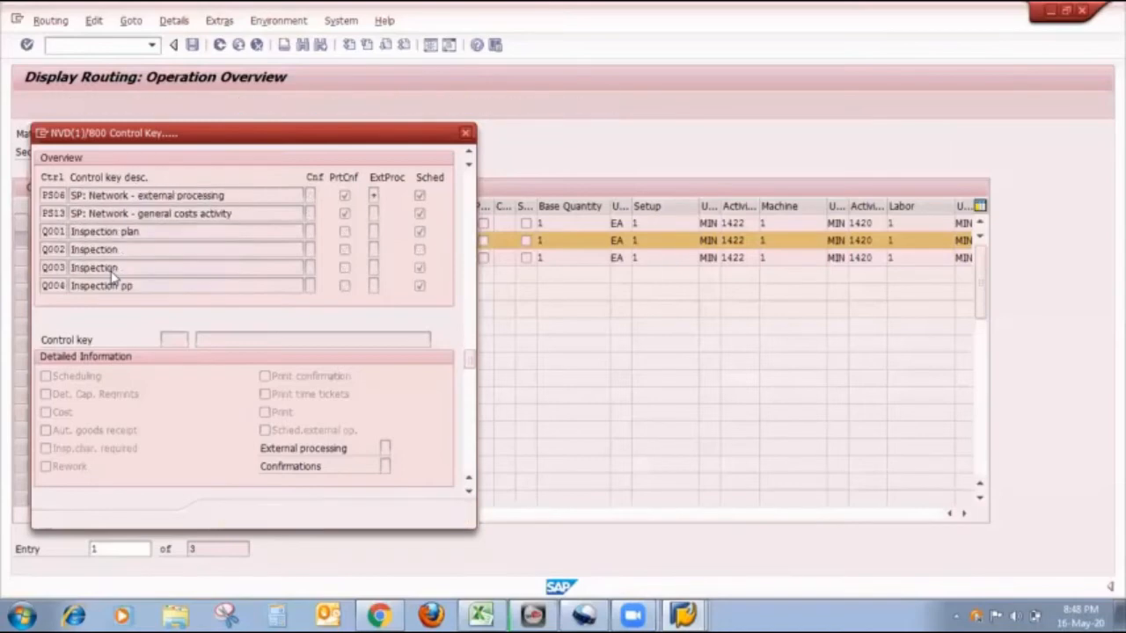
scroll(113, 275, up, 4)
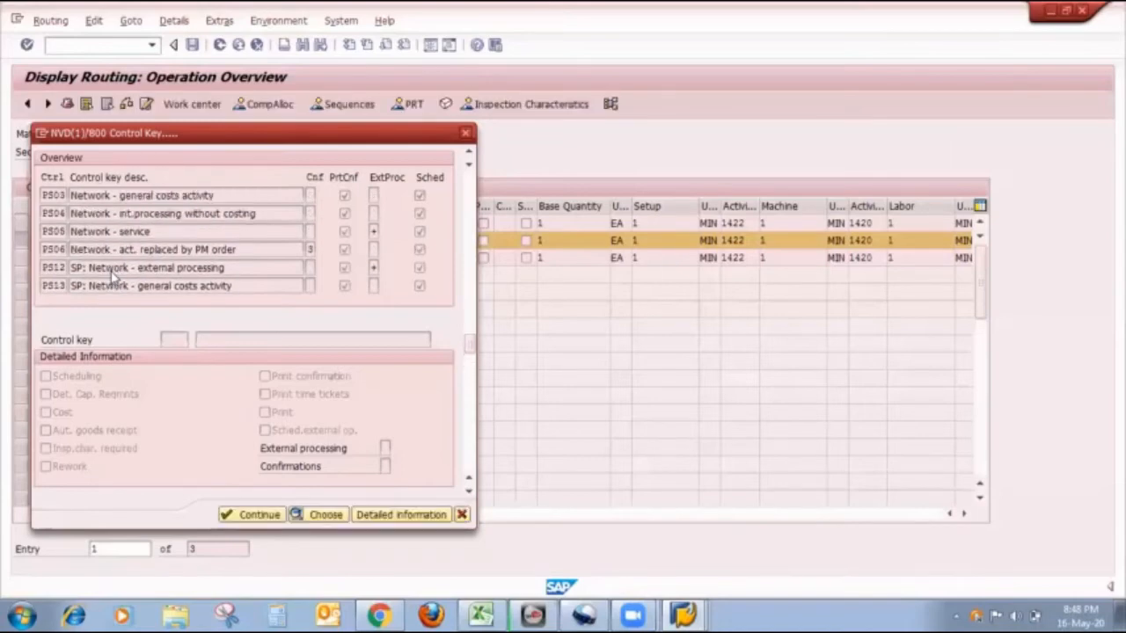
scroll(113, 276, up, 4)
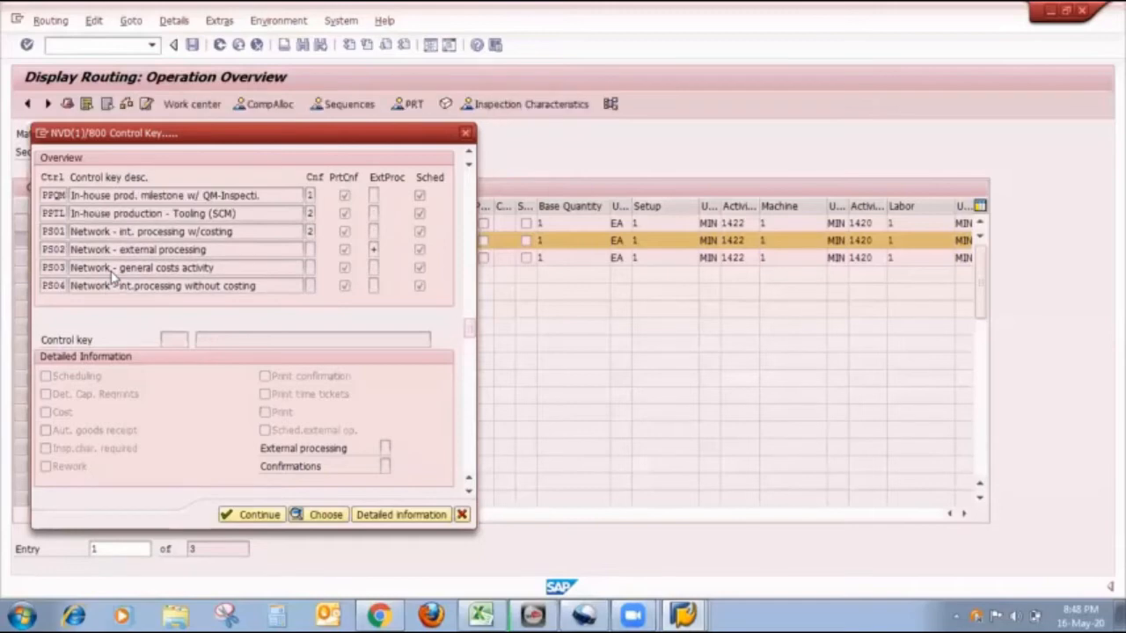
scroll(111, 271, up, 5)
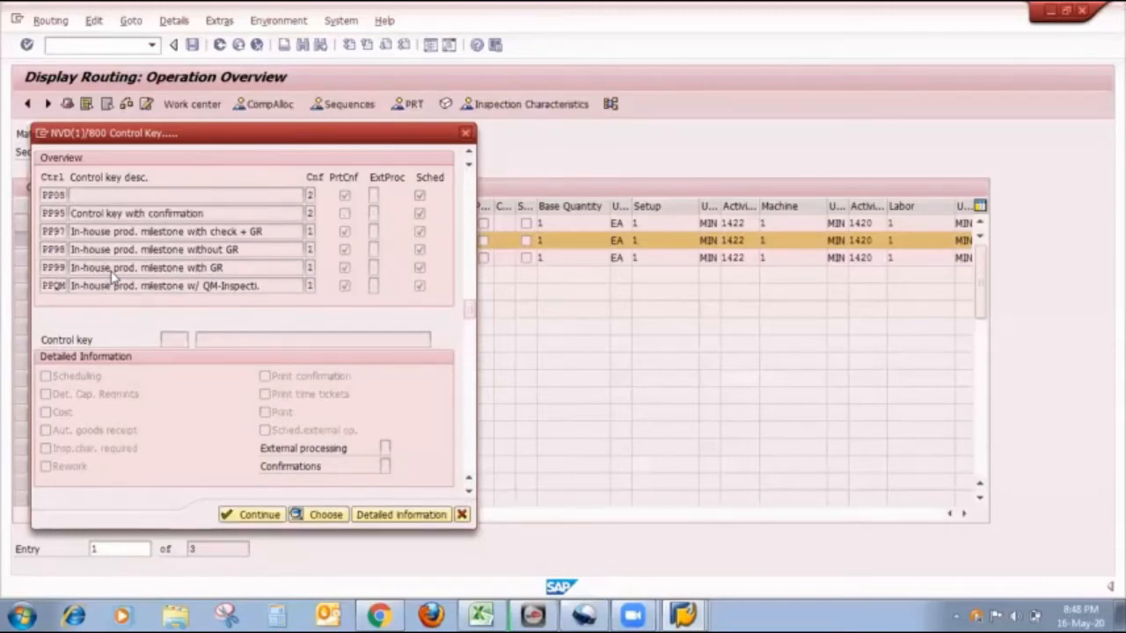
scroll(112, 275, up, 2)
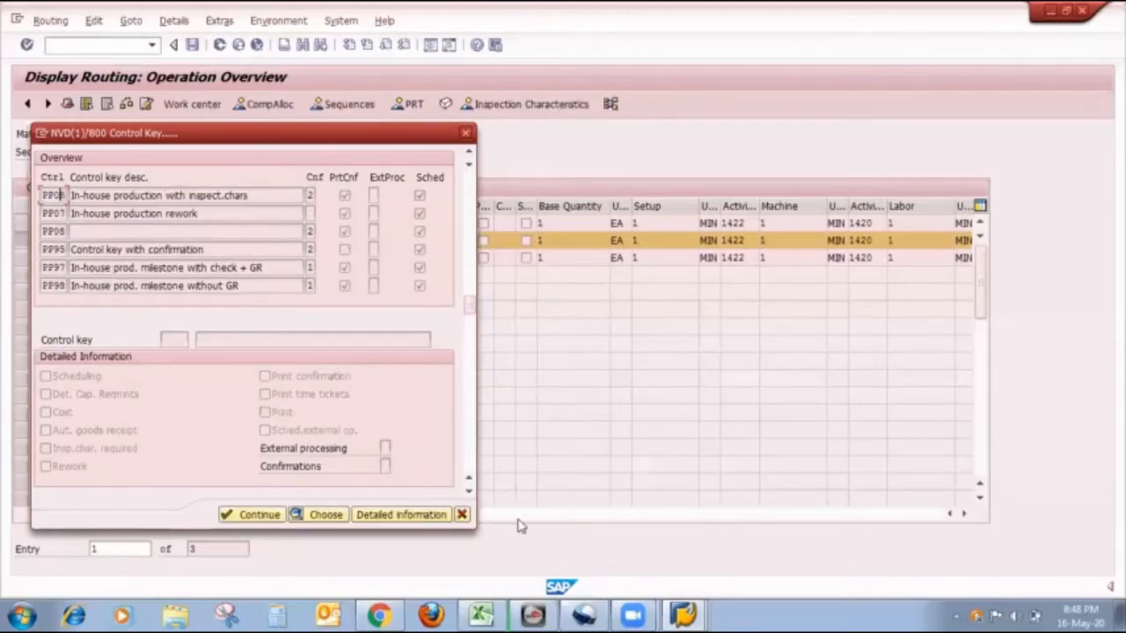
click(440, 515)
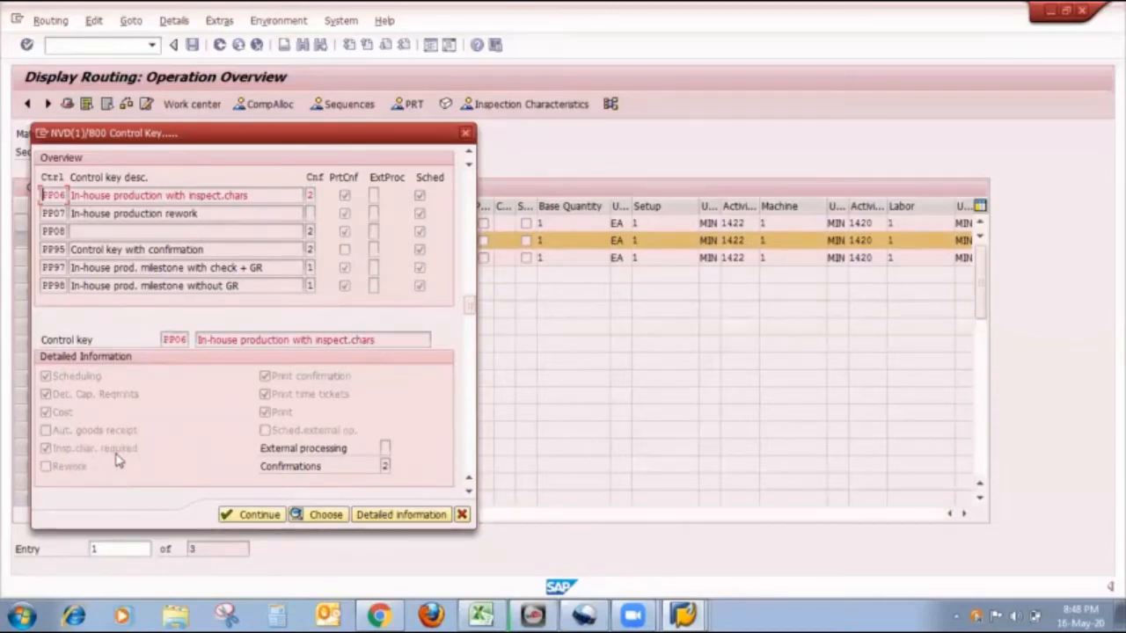
click(251, 516)
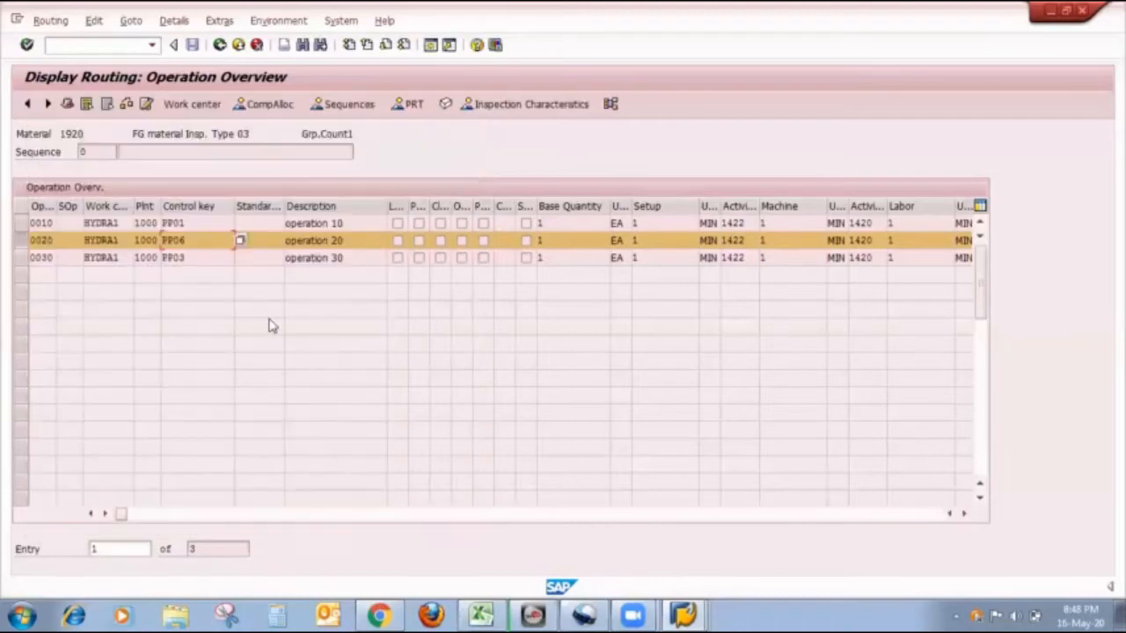
- Deselect operation 0020 and go back through the header details to the routing display's initial screen
click(31, 240)
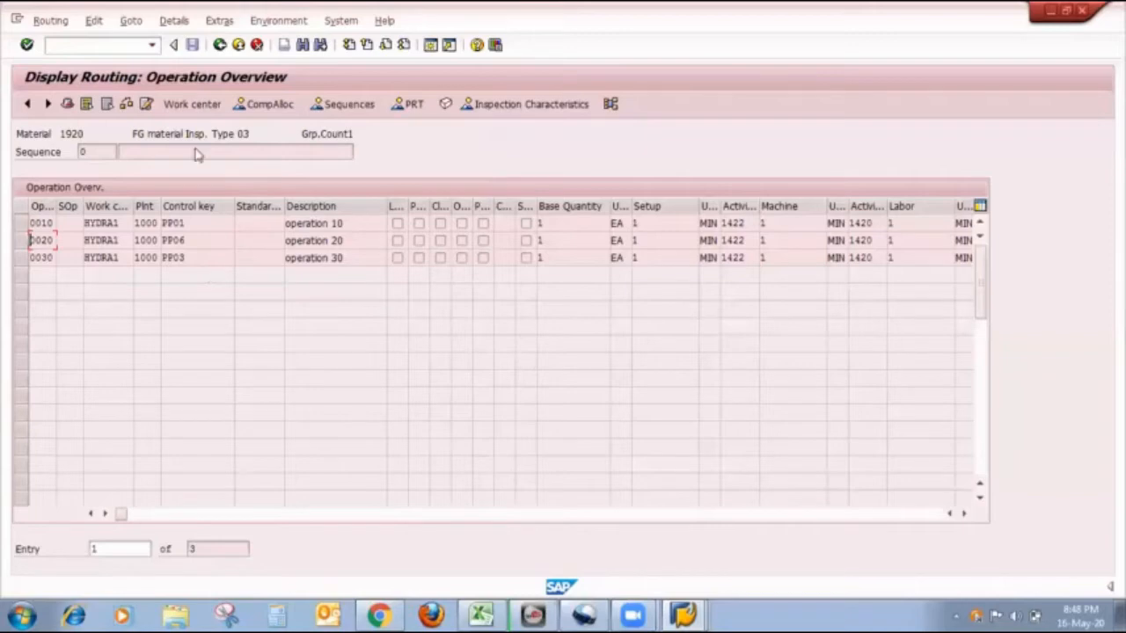
click(219, 45)
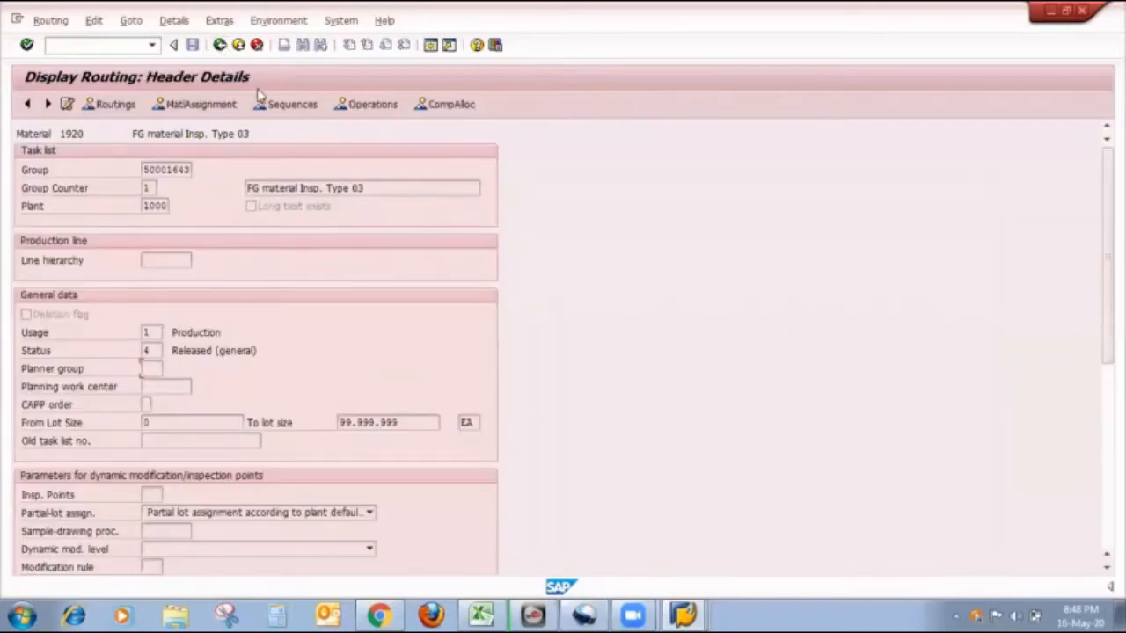
click(219, 45)
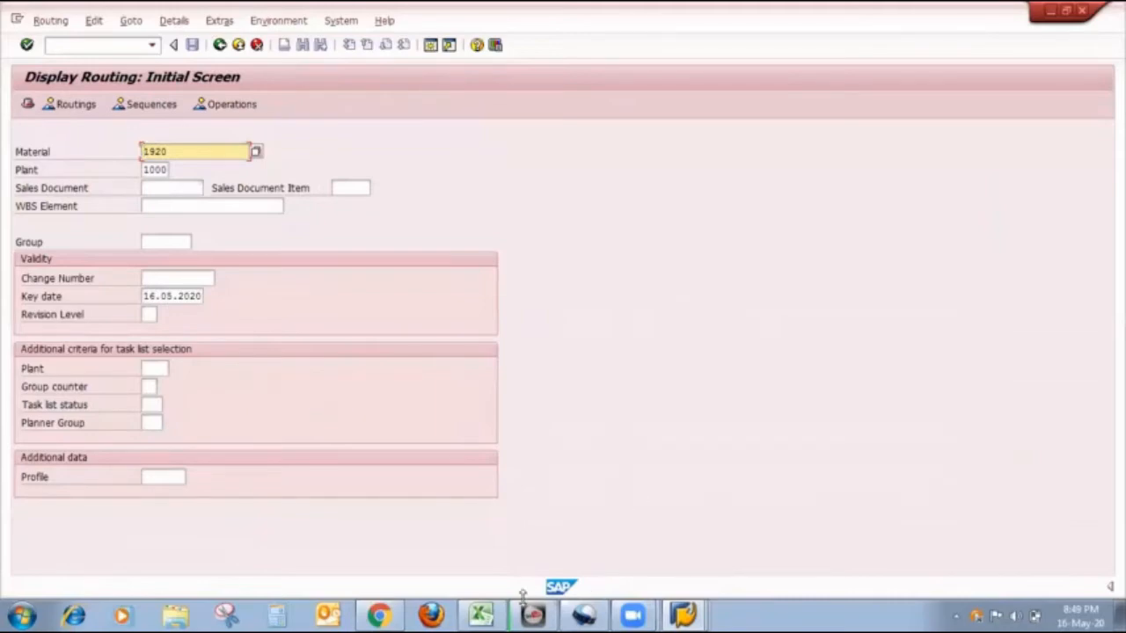
- Switch to the Excel inspection type sheet and check the sequence of transaction steps for inspection type 03
click(480, 614)
click(655, 317)
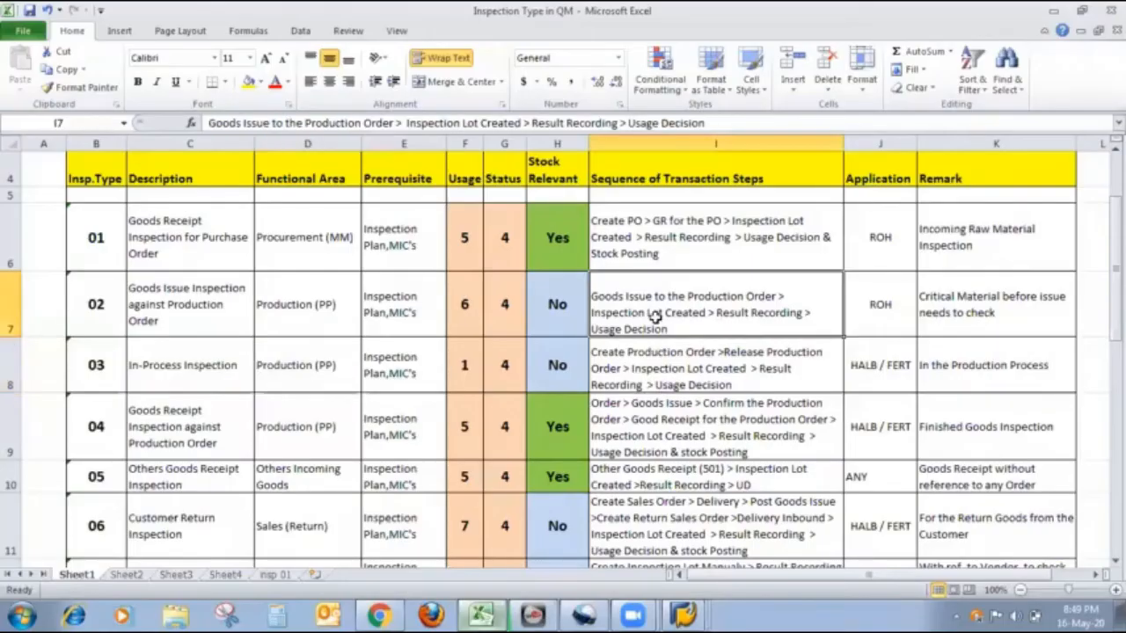
click(654, 387)
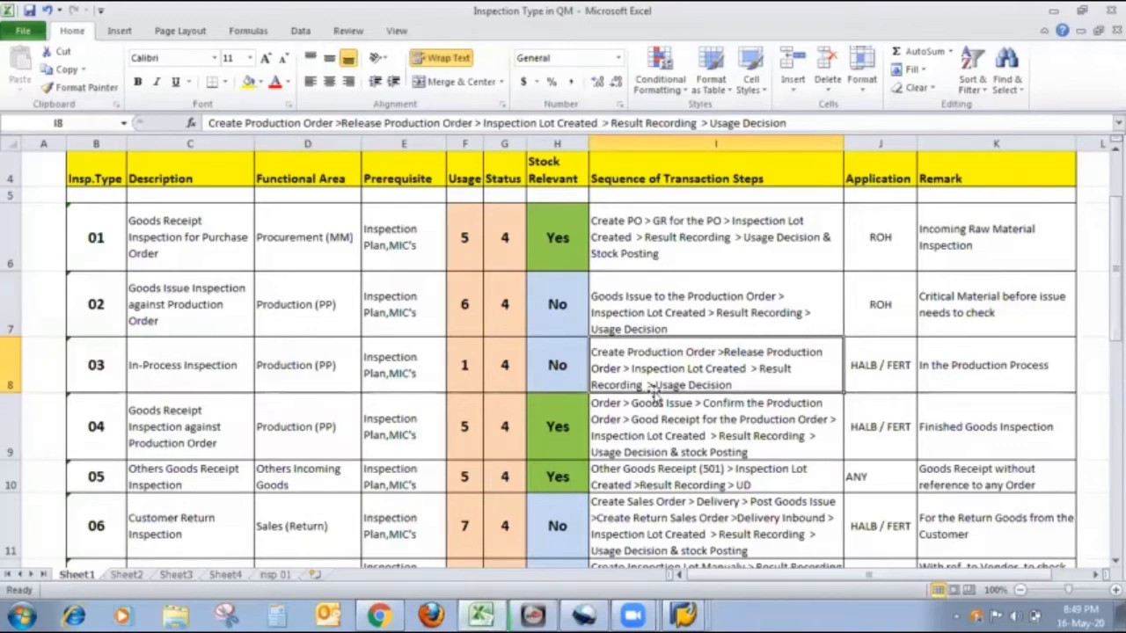
- Switch to the second SAP session and run transaction CO01 to create a production order
click(686, 614)
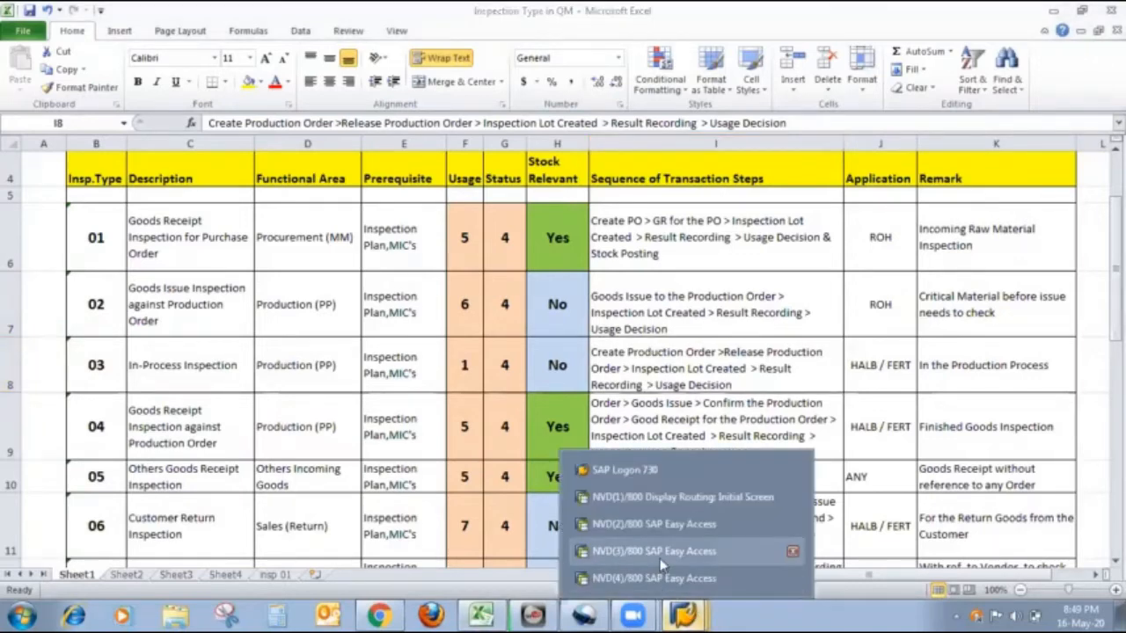
click(654, 524)
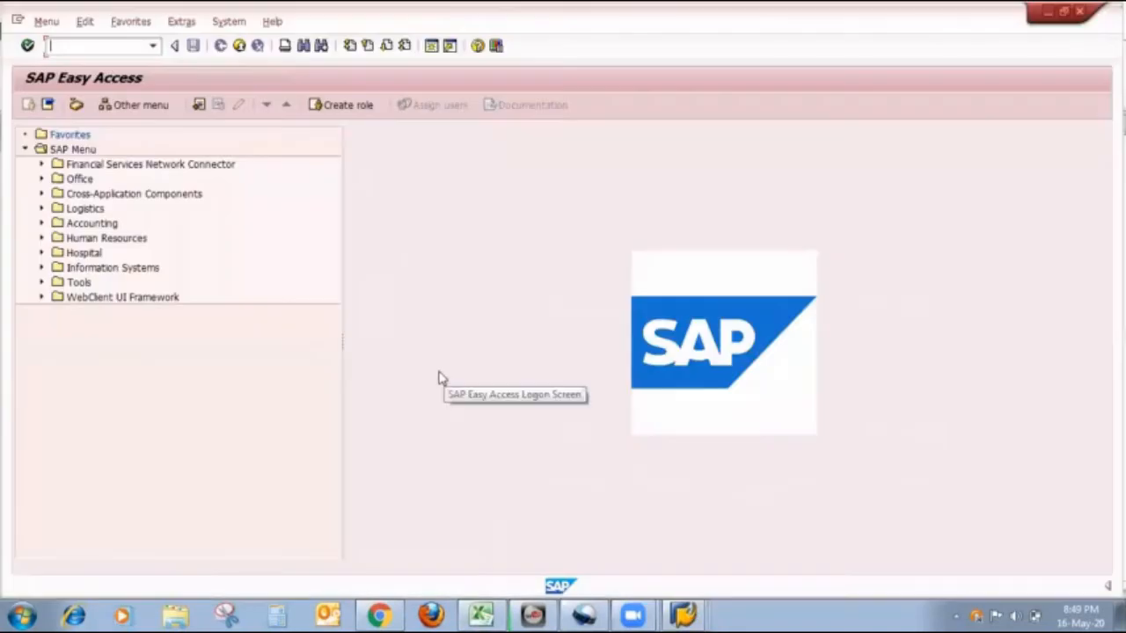
text(d)
text(o01)
key(Return)
- Start a production order for material 1920 in plant 1000 with order type PP01
text(1)
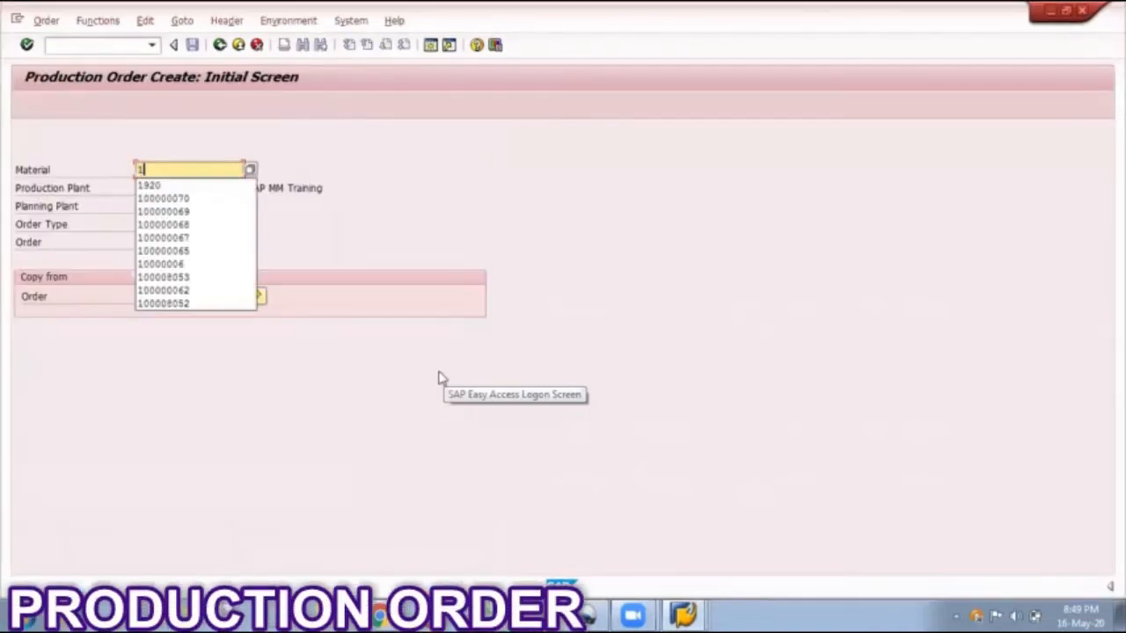
text(920)
key(Tab)
key(Tab)
key(Tab)
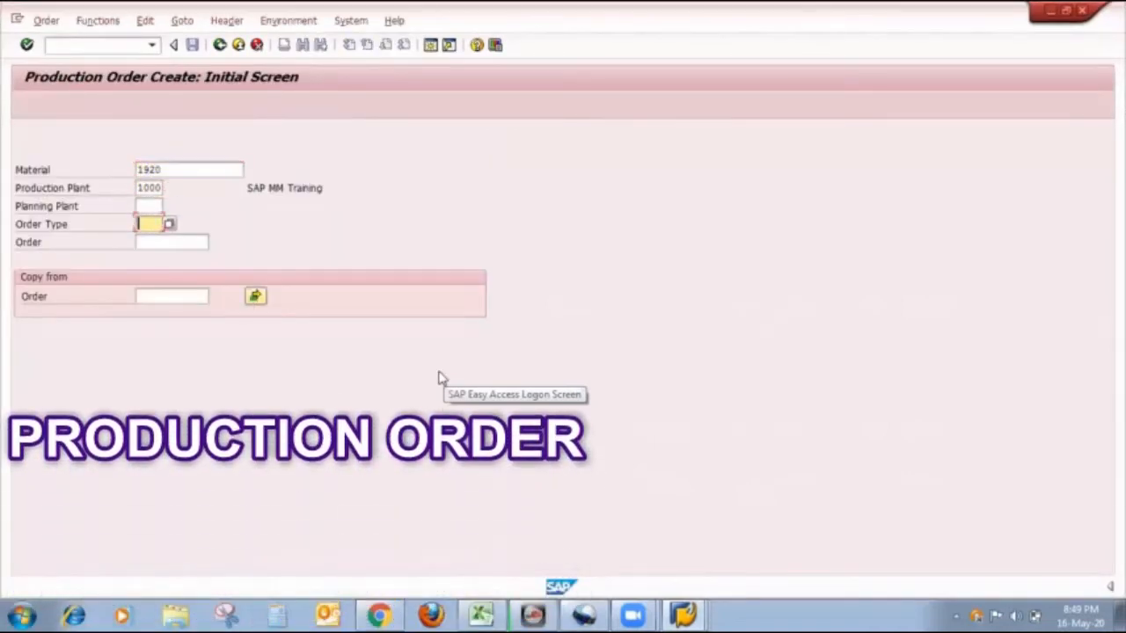
text(PP01)
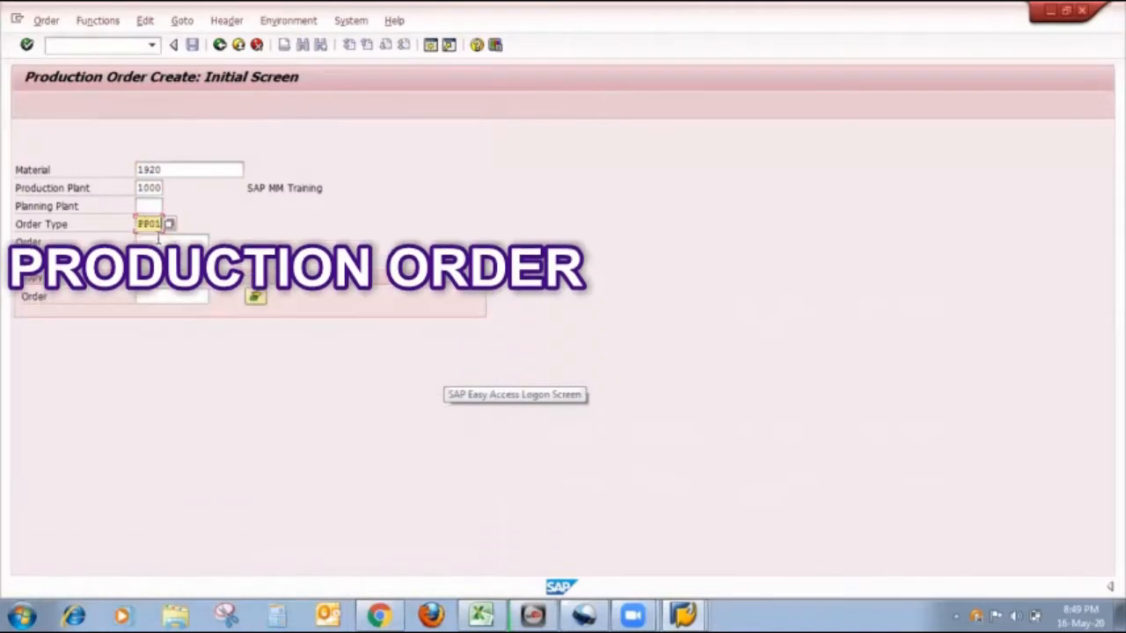
key(Return)
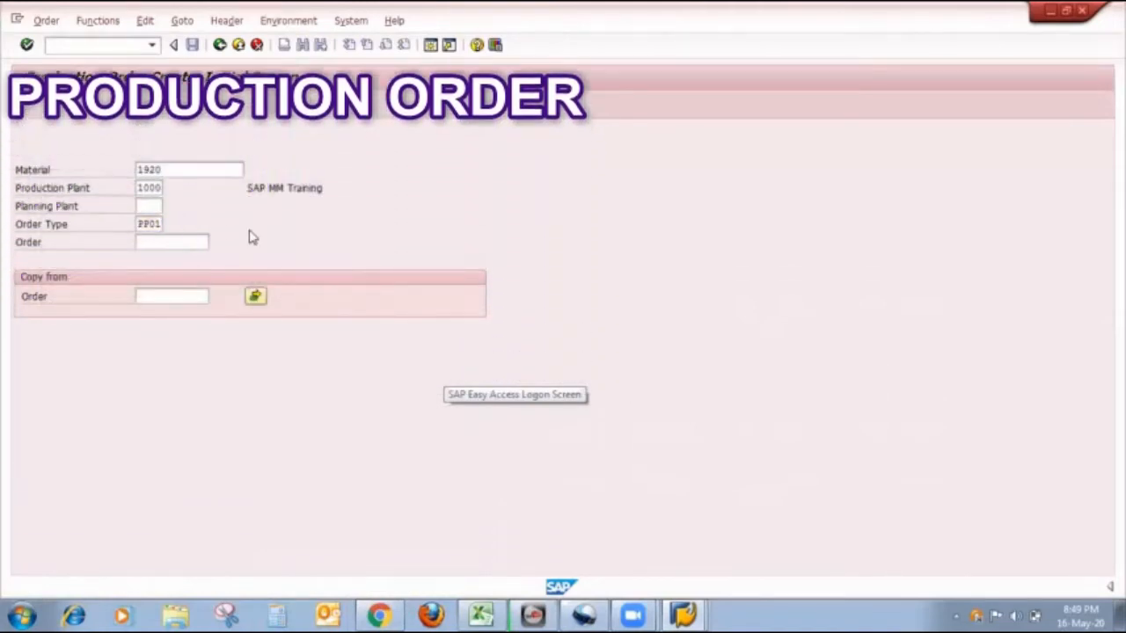
- Set the total quantity to 10 and the basic start date to 16.05.2020, declining finite scheduling for the overloaded work centers
text(10)
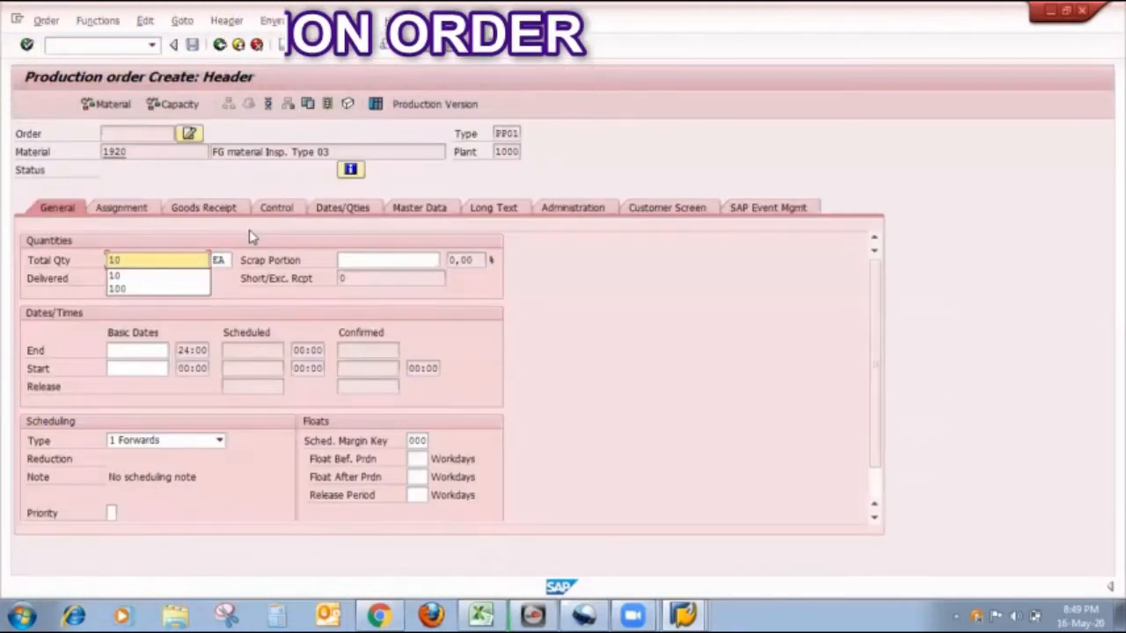
click(138, 372)
click(139, 383)
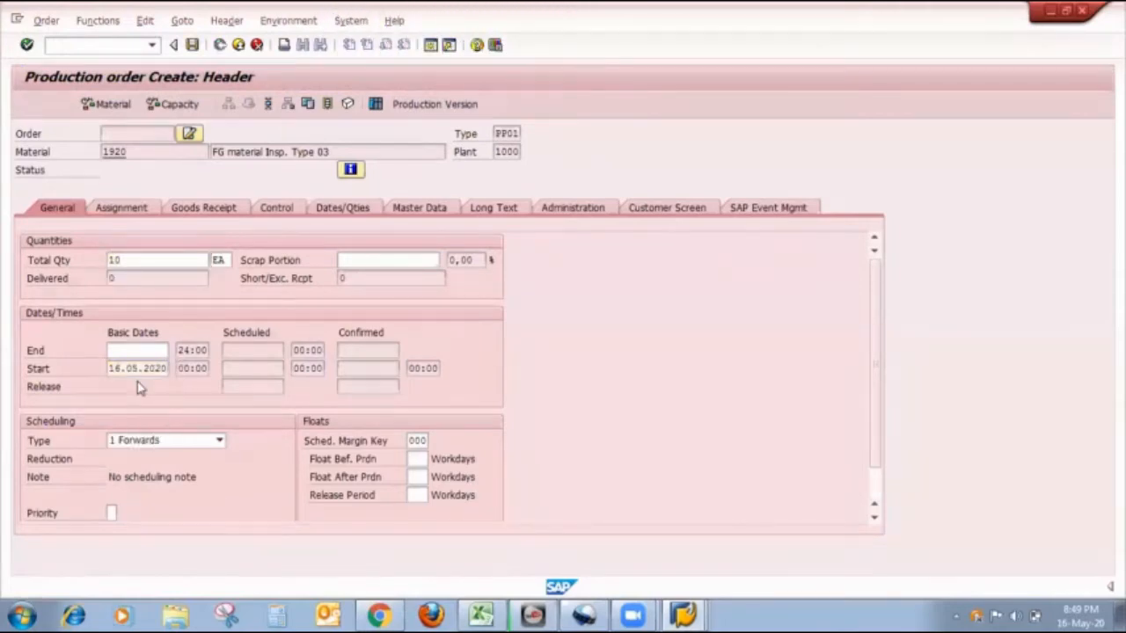
key(Return)
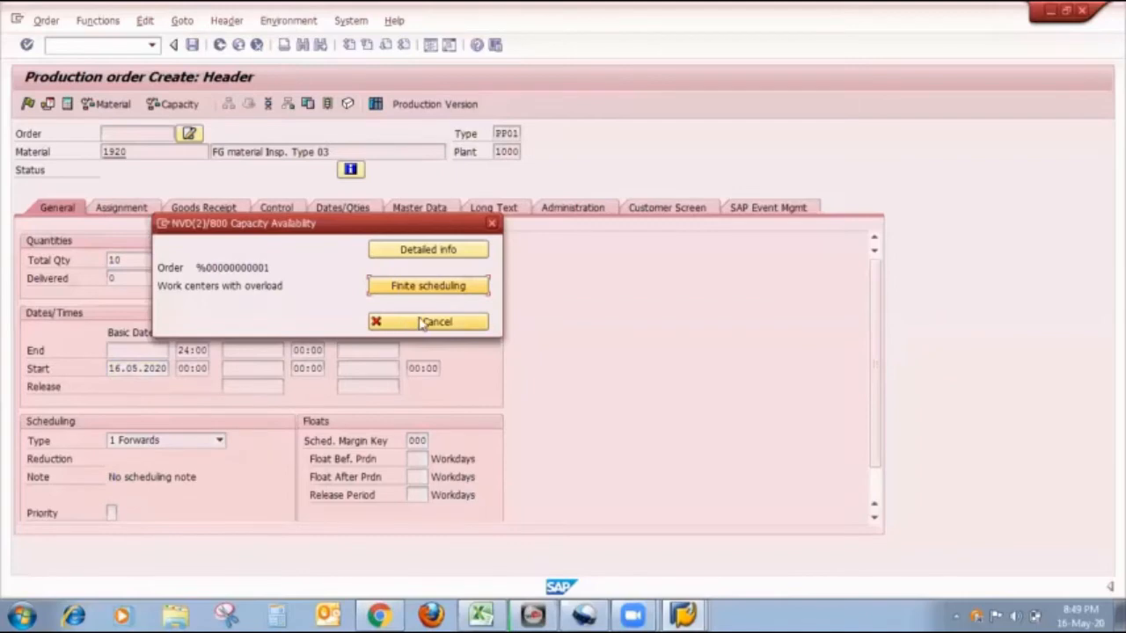
click(424, 322)
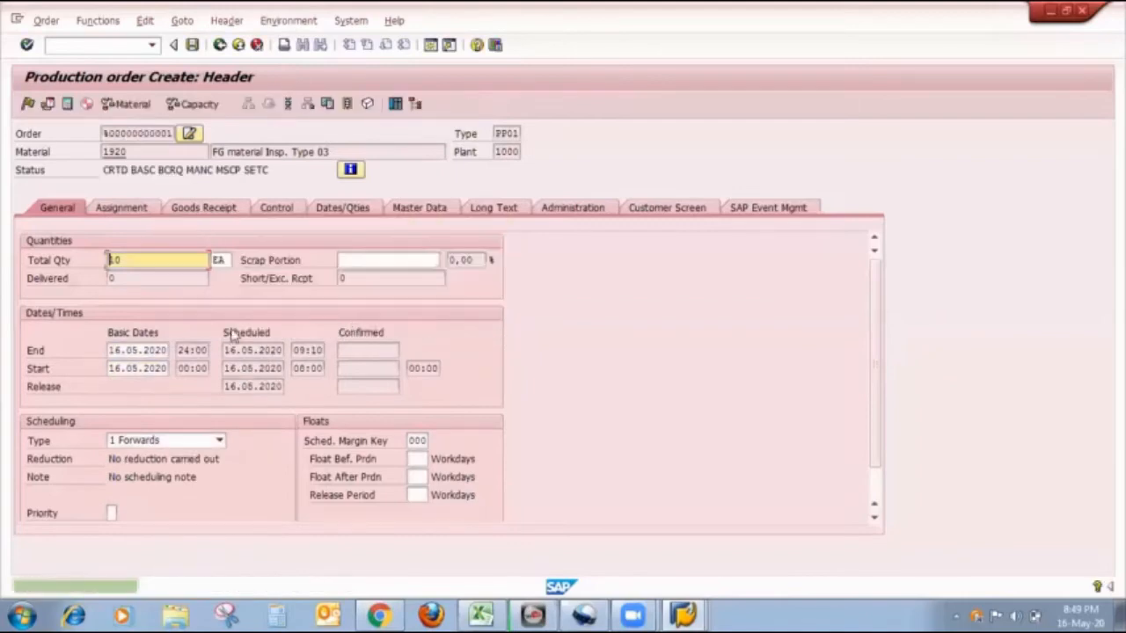
- Choose a previously used storage location for the order's goods receipt, and display the order's operation overview
click(200, 215)
click(132, 423)
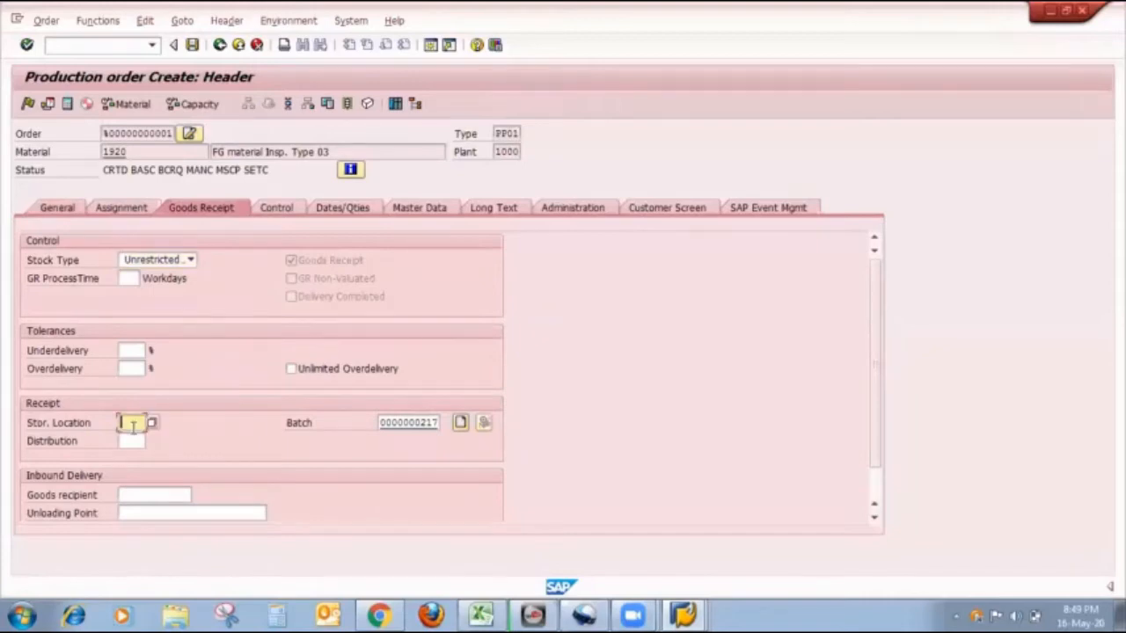
click(139, 438)
click(287, 105)
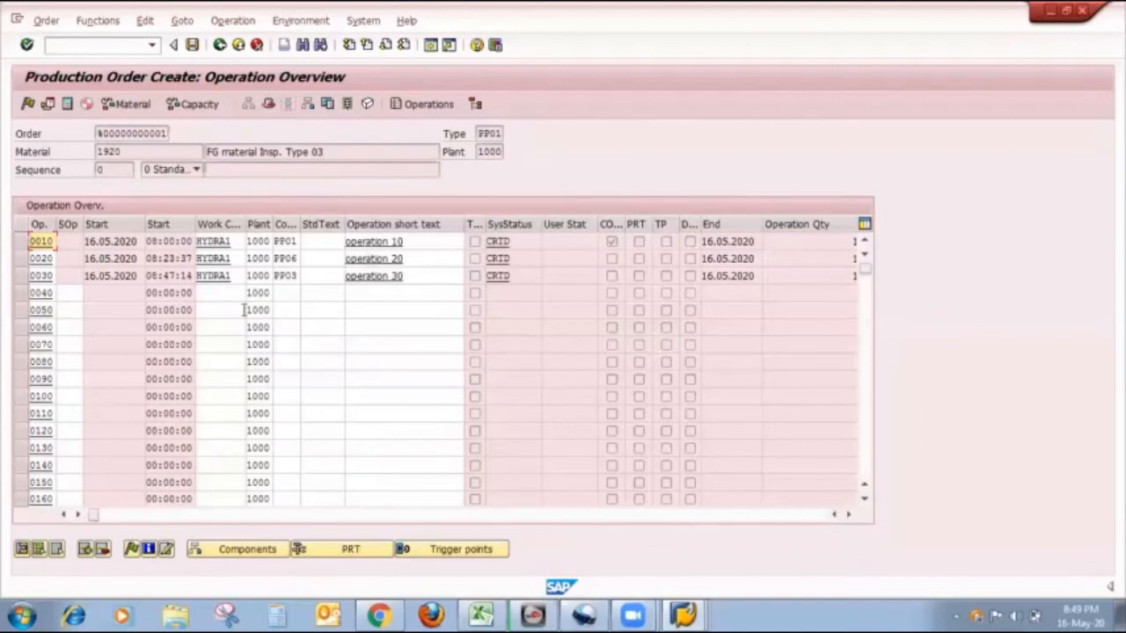
- Display the order's component overview and set the storage location of component 4510 to rm01
click(307, 105)
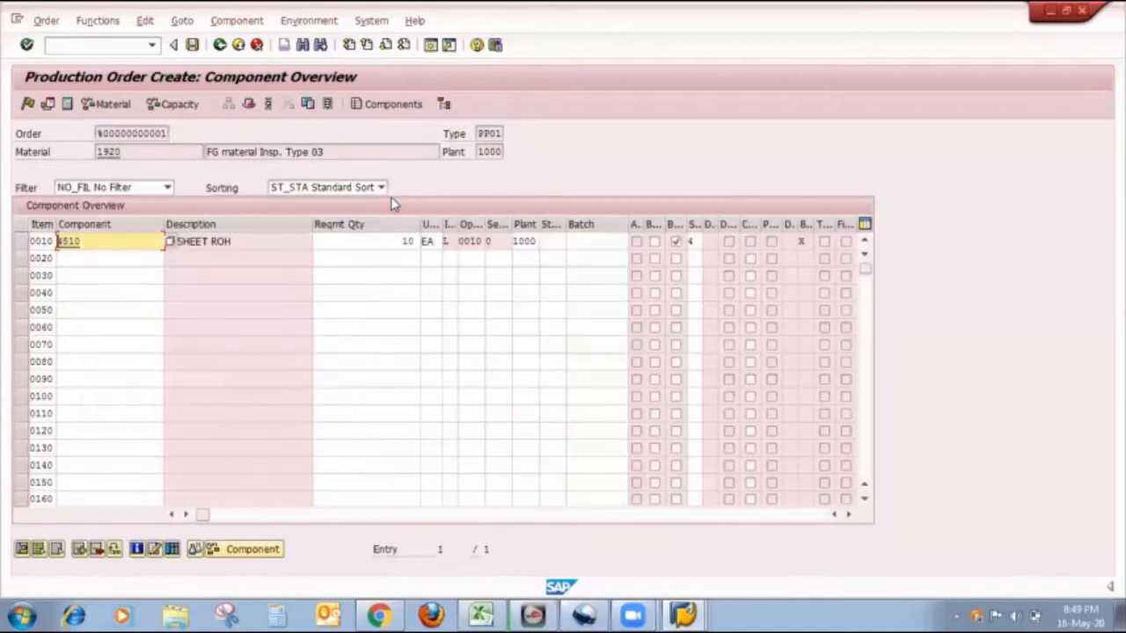
click(553, 241)
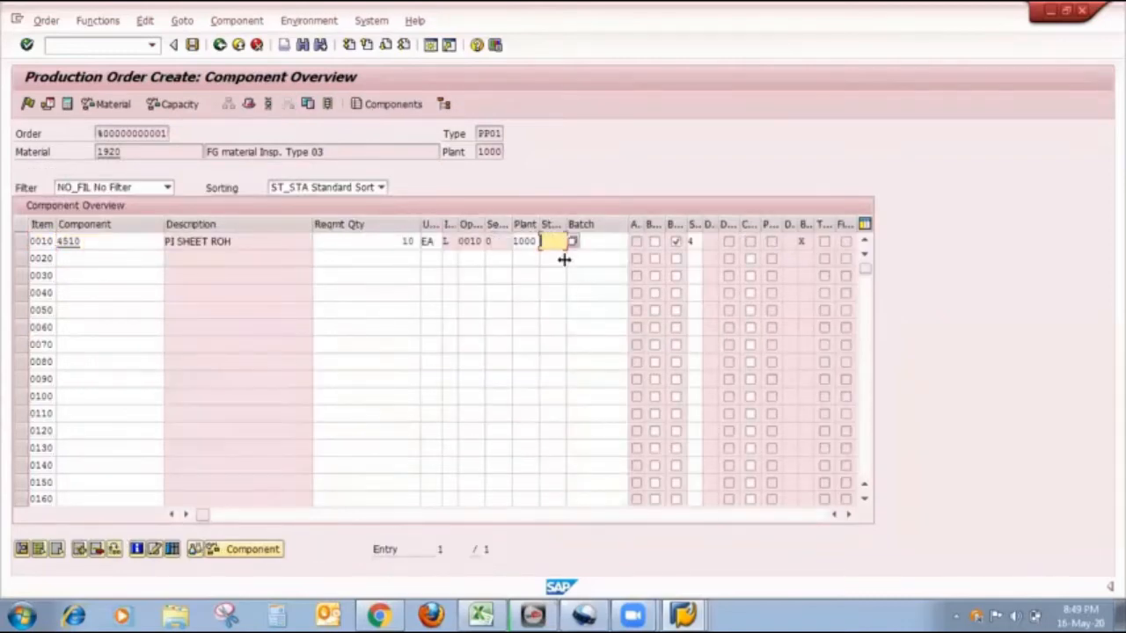
key(space)
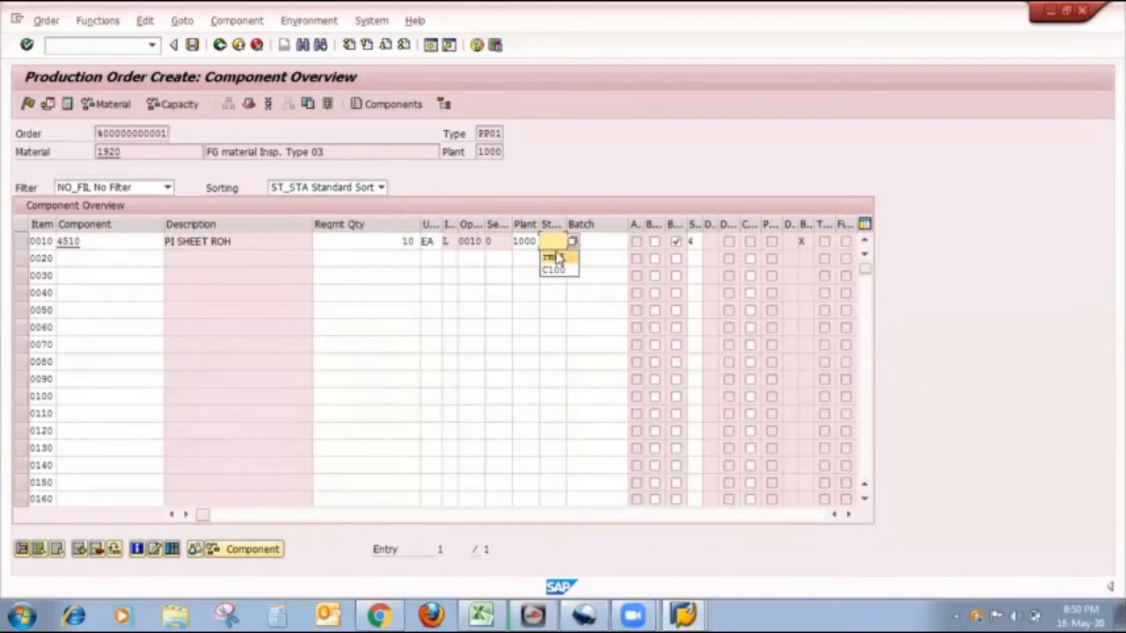
click(558, 257)
click(603, 239)
click(633, 242)
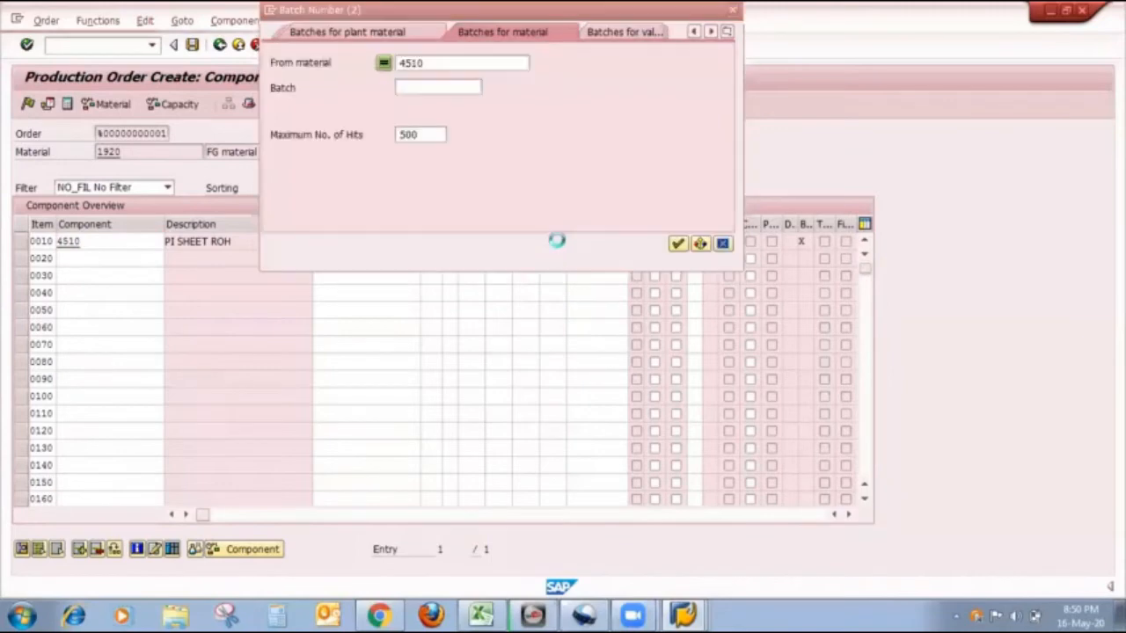
click(726, 31)
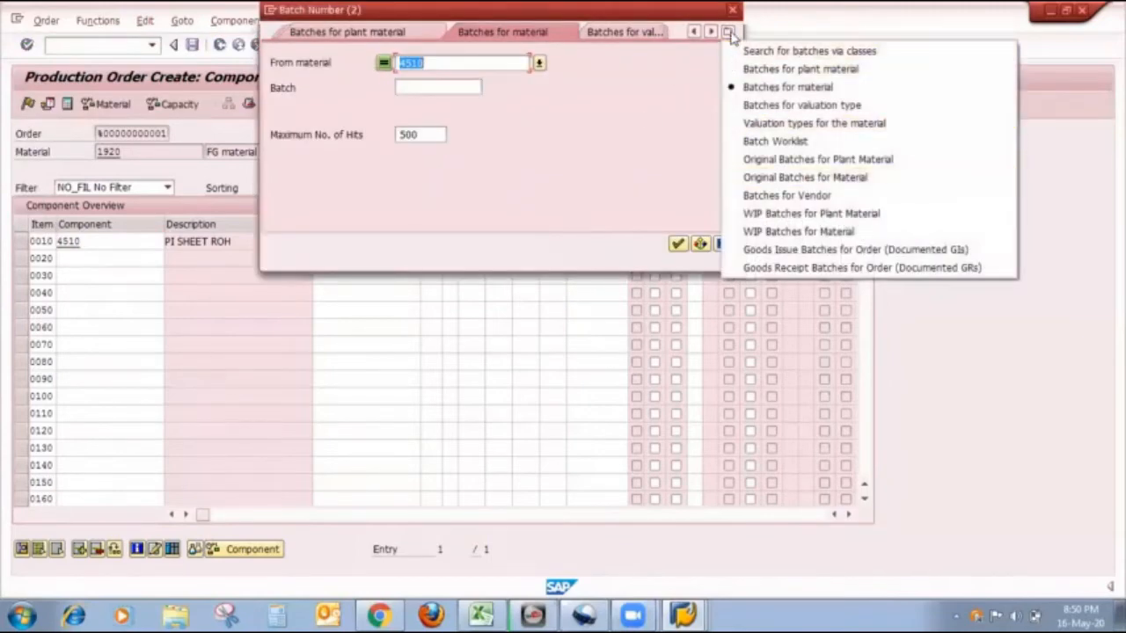
key(Escape)
key(Escape)
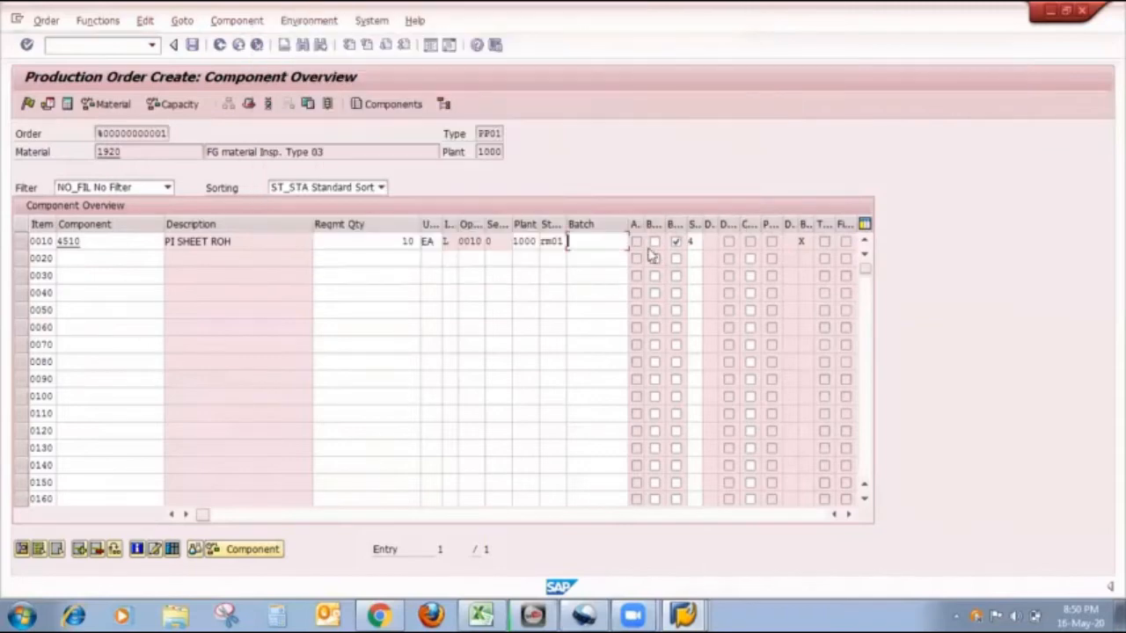
key(space)
click(597, 256)
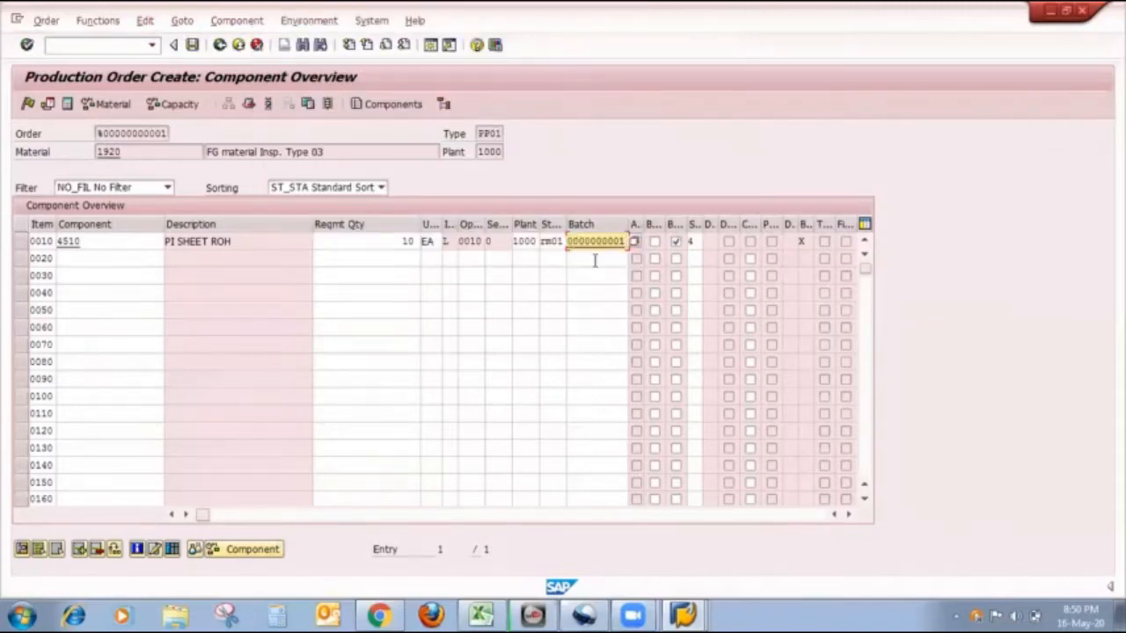
click(192, 44)
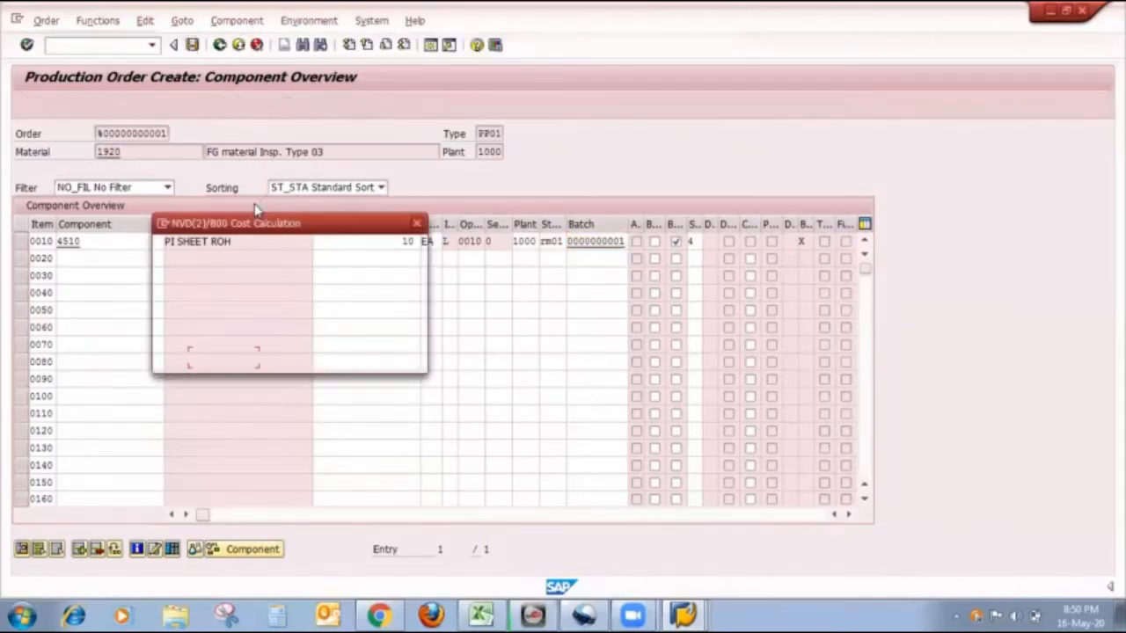
click(234, 363)
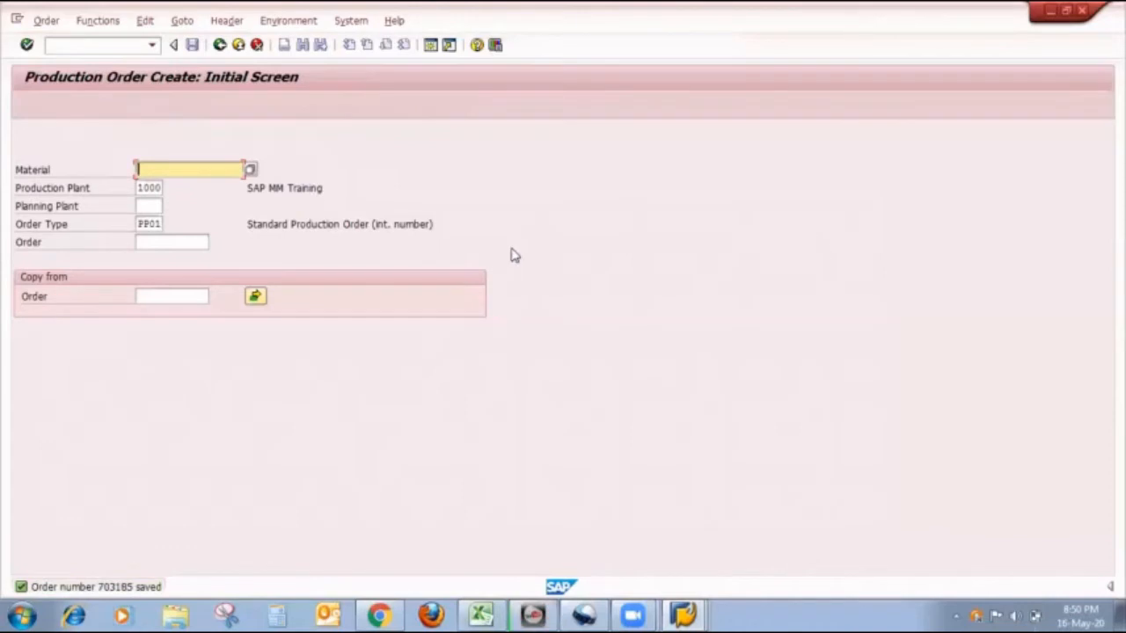
- Open the saved production order for change, consulting the inspection type 03 transaction sequence in the Excel sheet
click(46, 20)
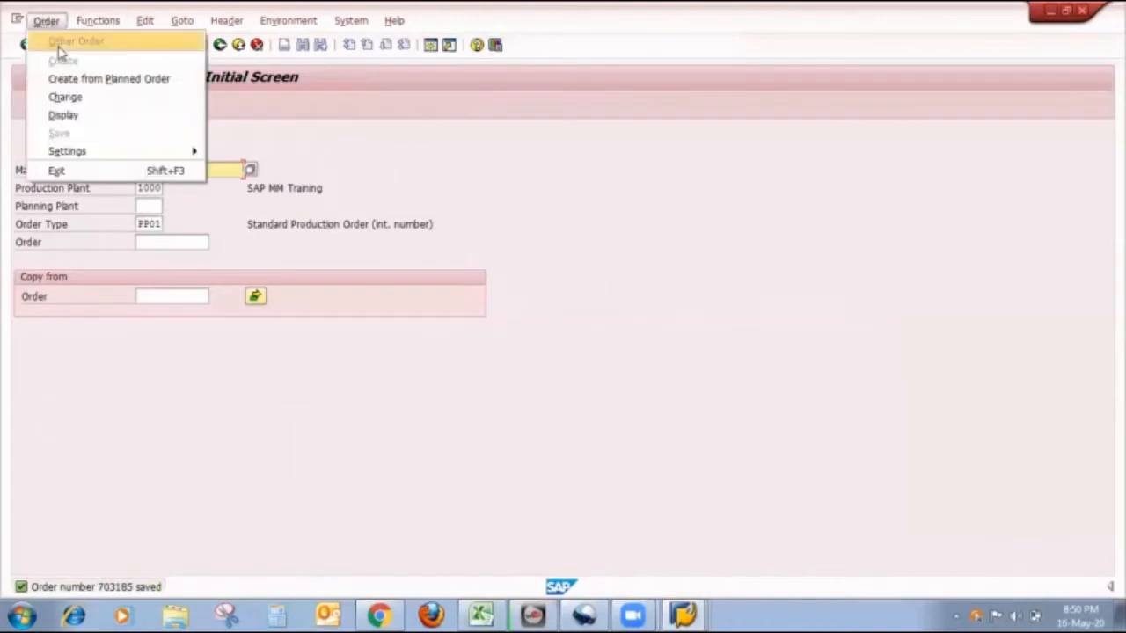
click(68, 96)
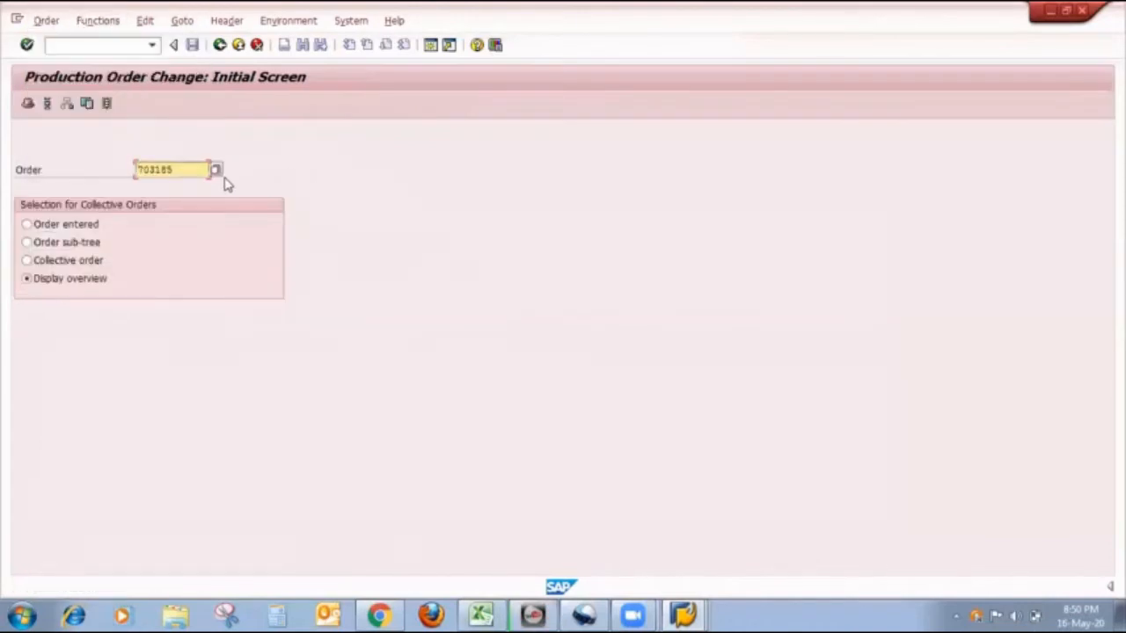
click(480, 613)
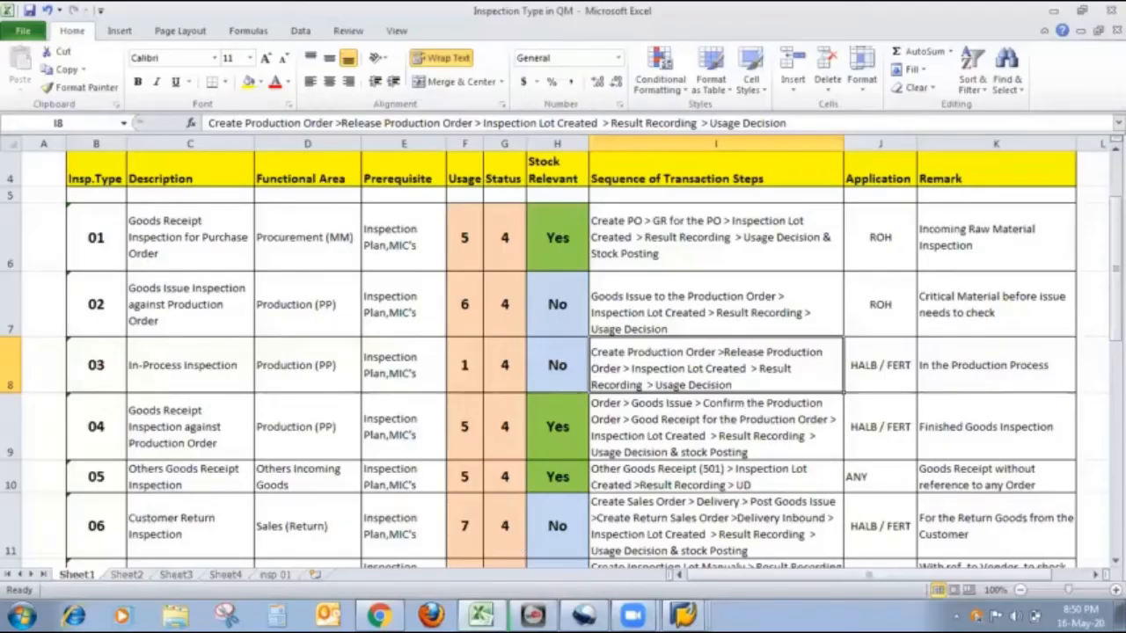
scroll(677, 416, up, 1)
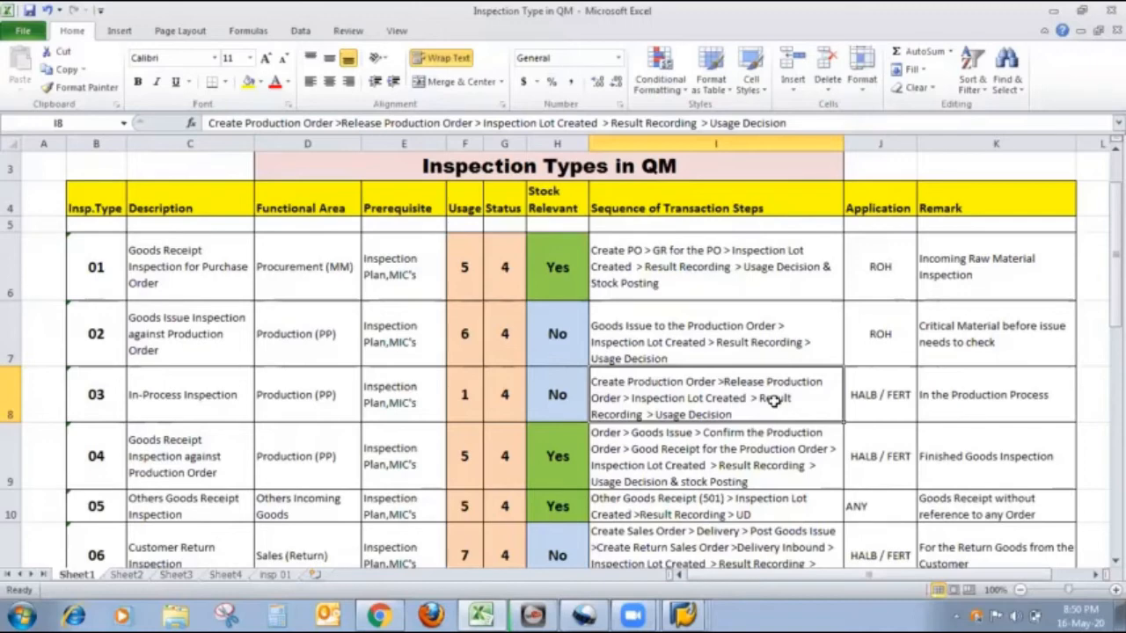
key(alt+Tab)
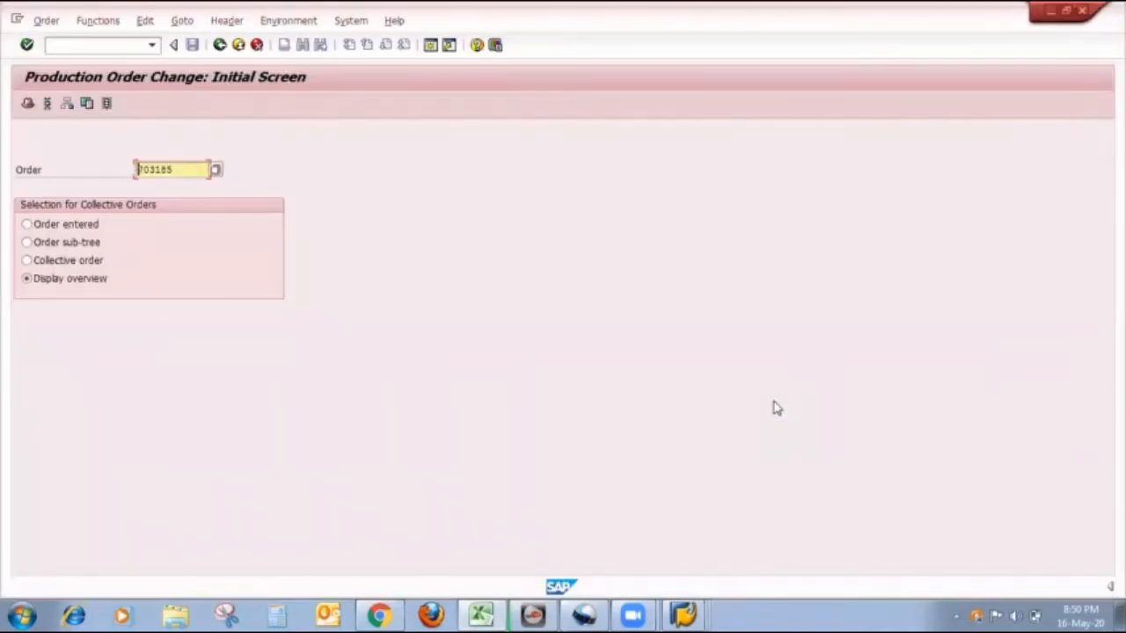
key(Return)
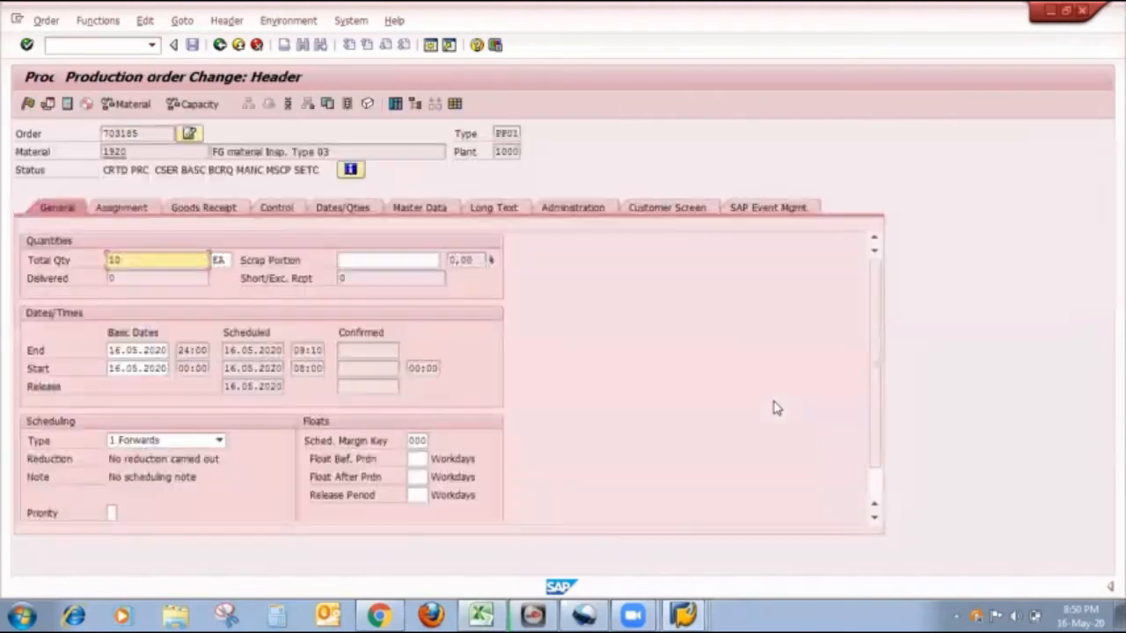
- Display the order's assignment data, release the production order and save it despite the cost calculation error
click(118, 214)
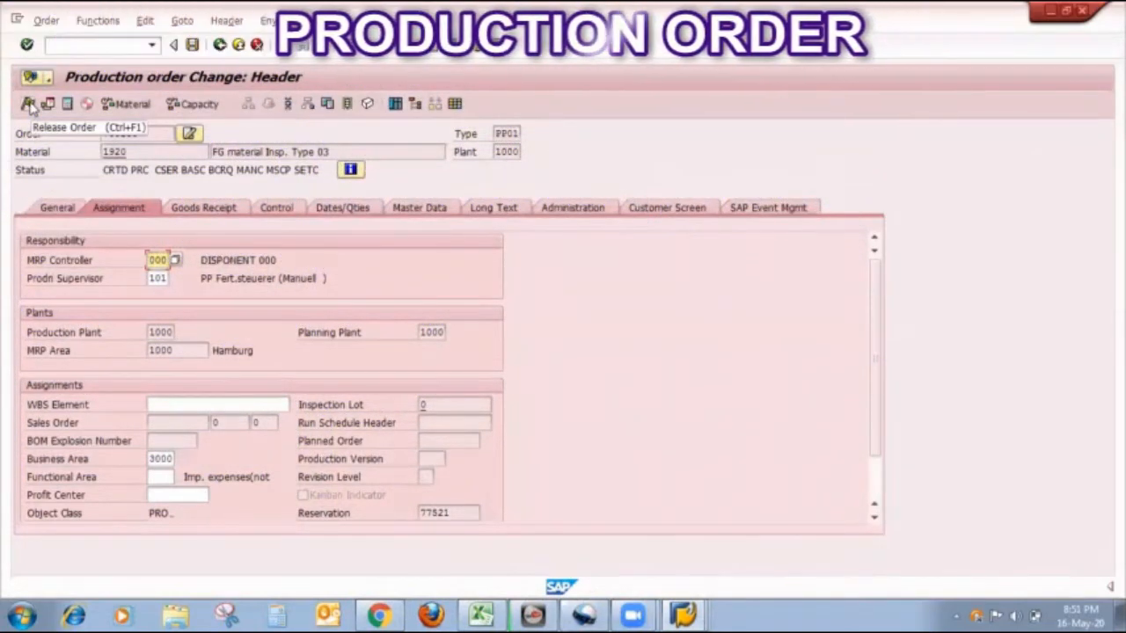
click(29, 104)
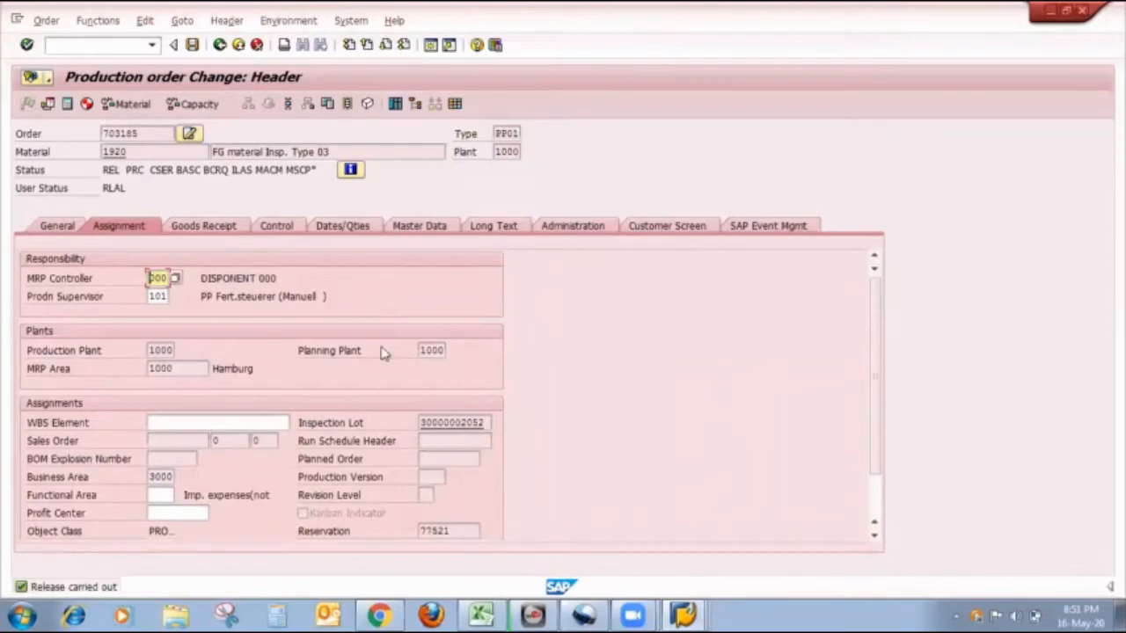
click(192, 45)
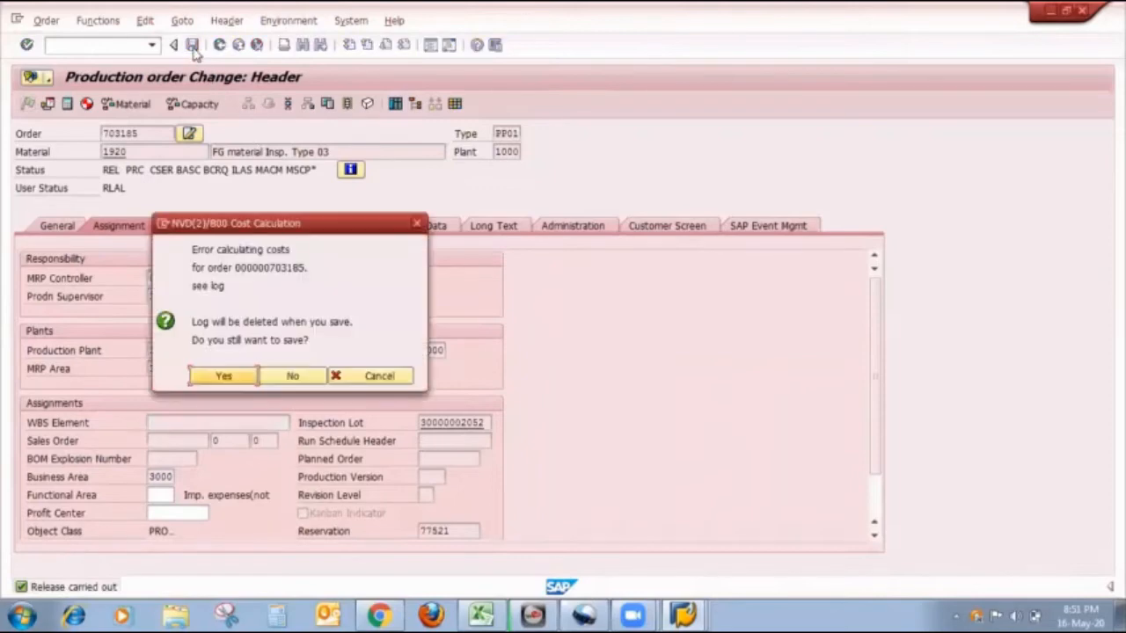
click(242, 376)
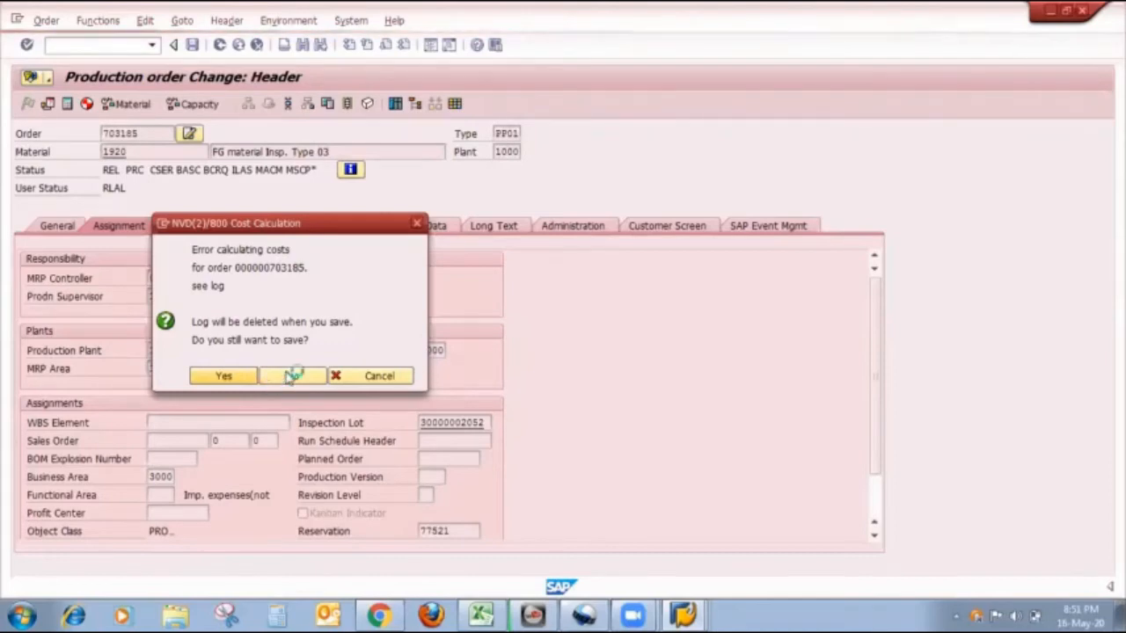
- Switch to the Display Routing session and start transaction QA32 there
click(480, 615)
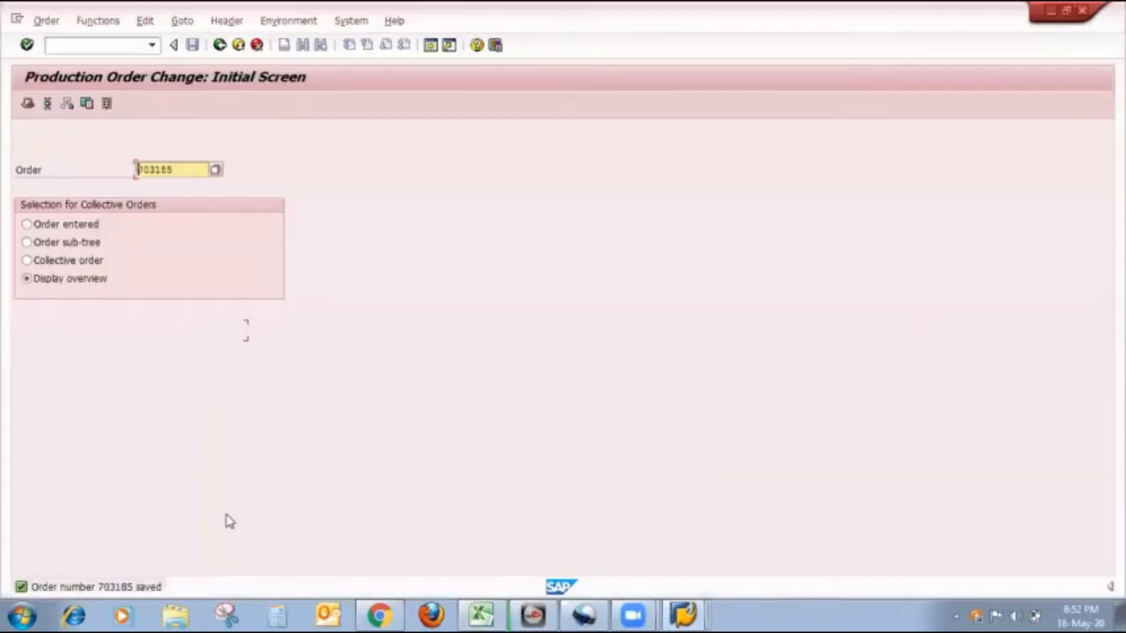
click(679, 614)
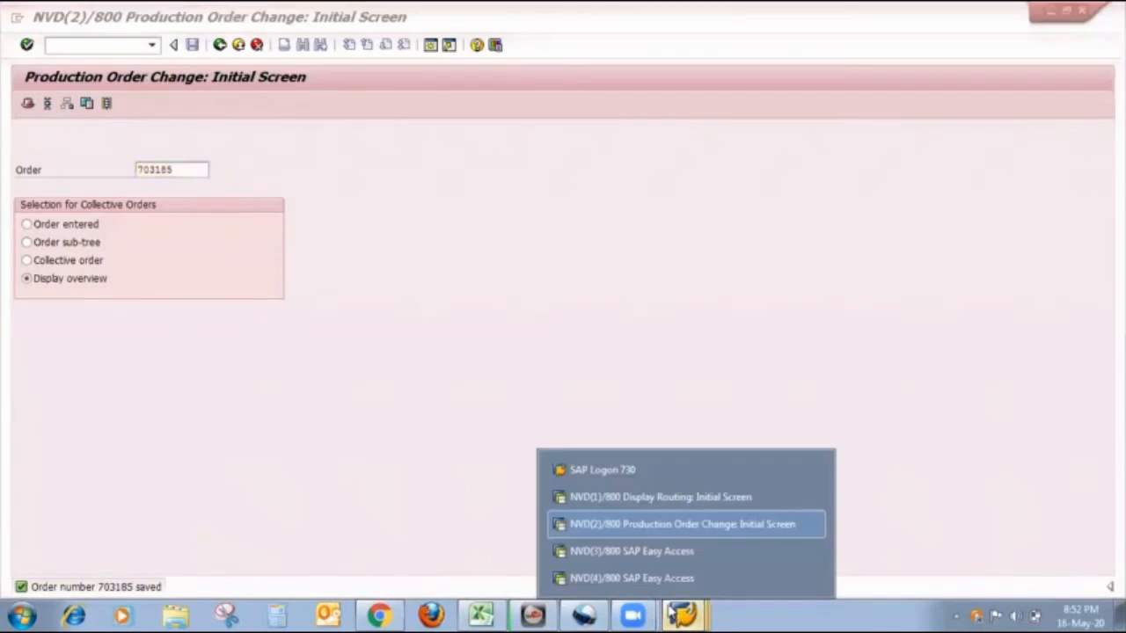
click(639, 497)
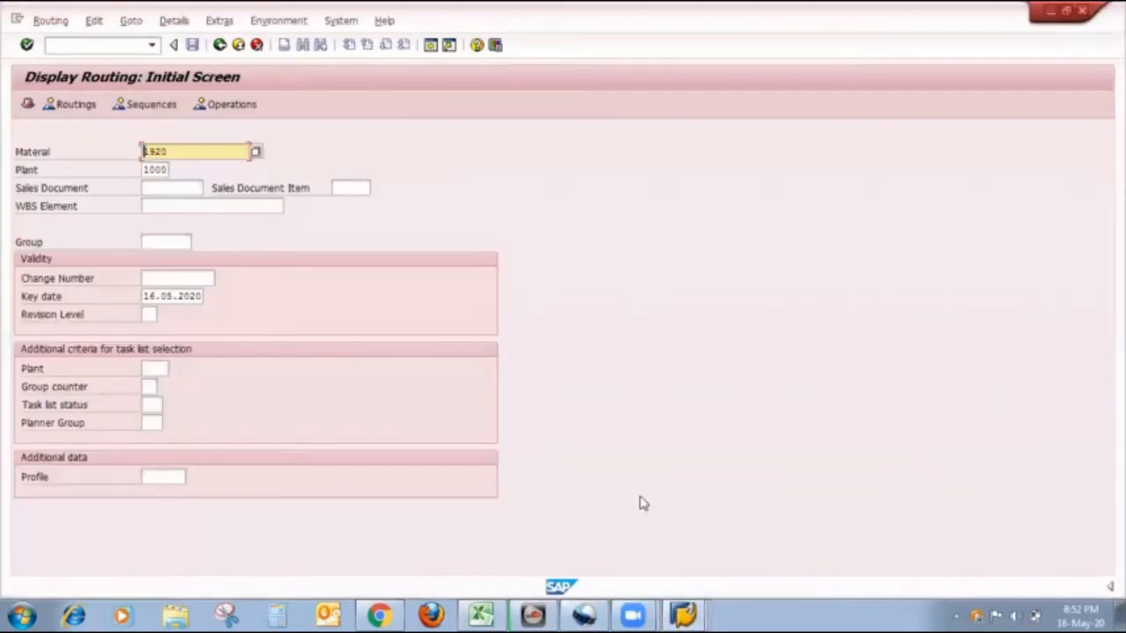
click(102, 45)
text(/nqa)
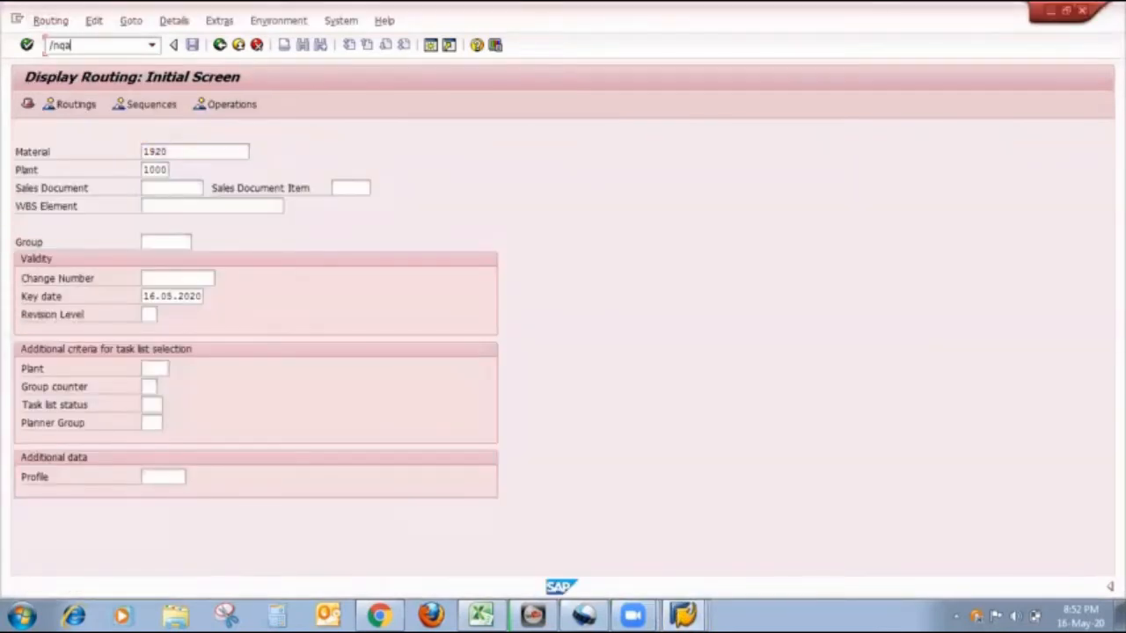
text(32)
key(Return)
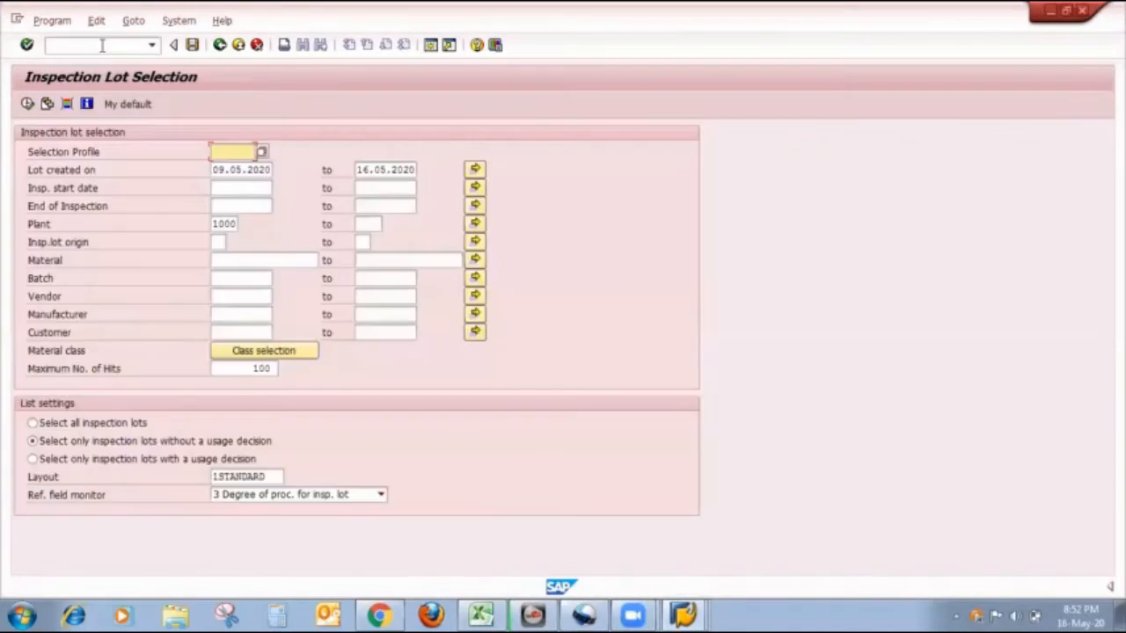
- List all inspection lots created on 16.05.2020 in plant 1000 with inspection lot origin 03
click(216, 169)
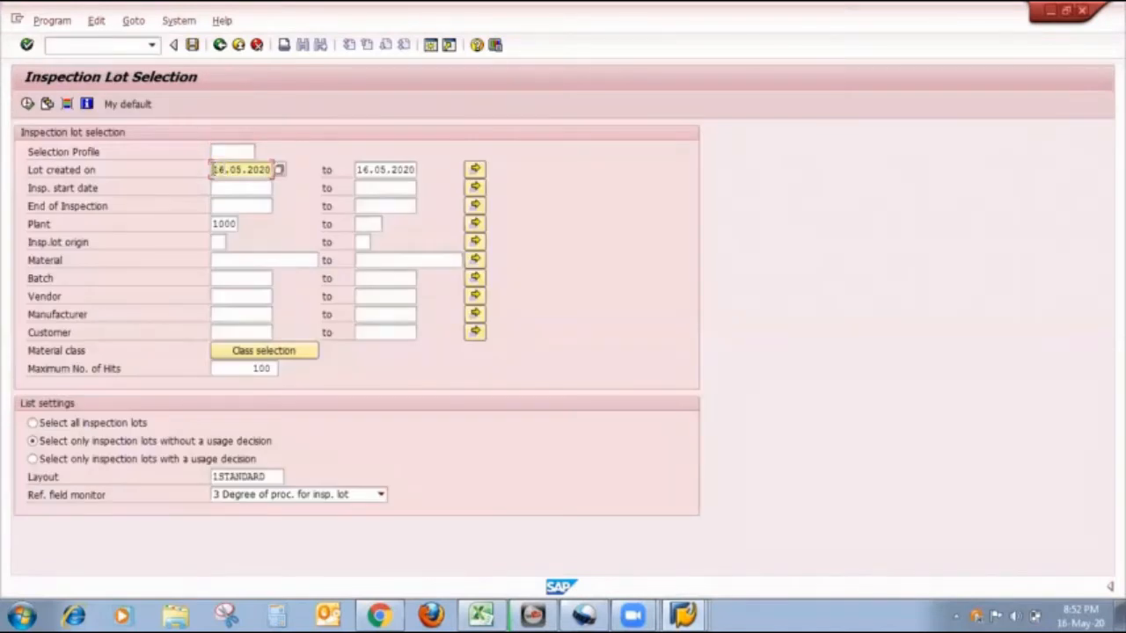
click(217, 242)
text(01)
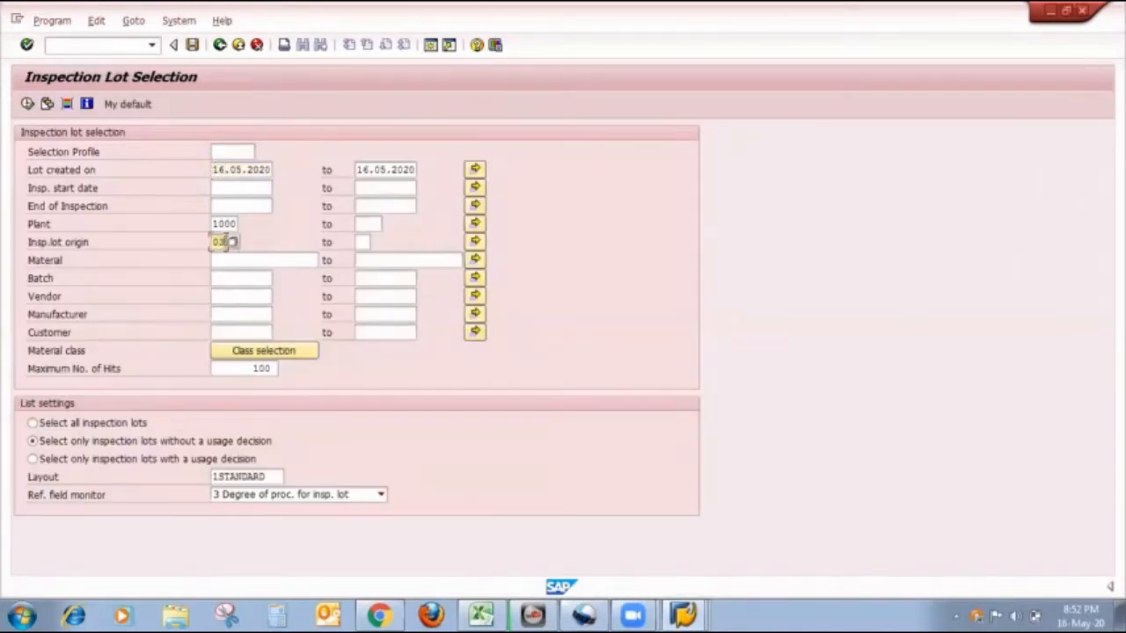
click(88, 423)
click(27, 104)
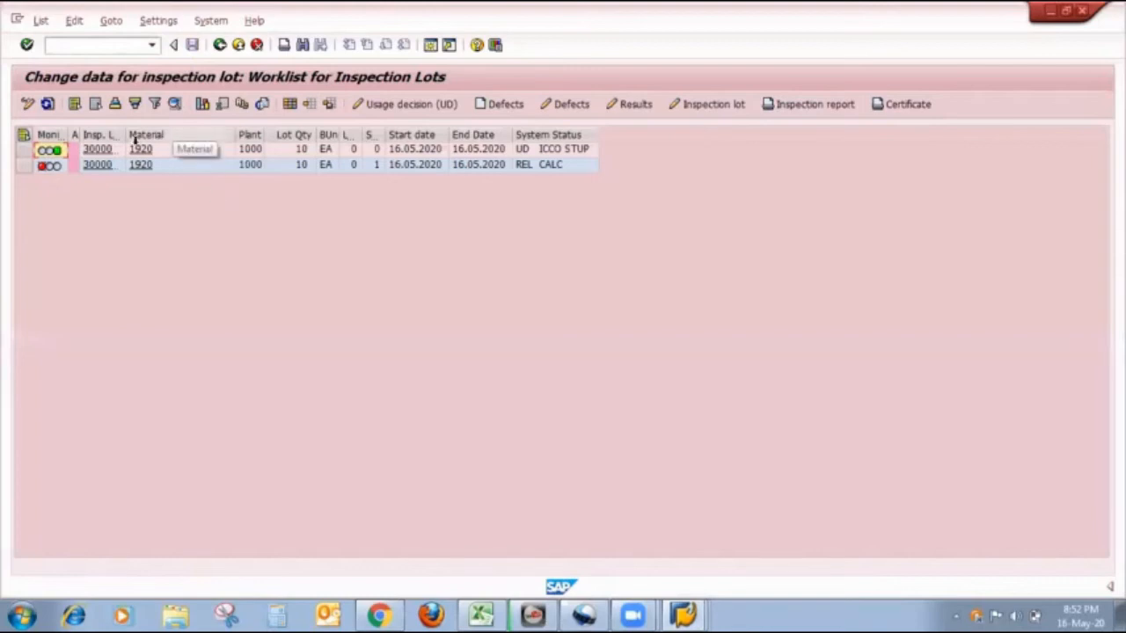
- Widen the Inspection Lot column and select the lot of material 1920 with status REL CALC
drag(126, 134, 195, 158)
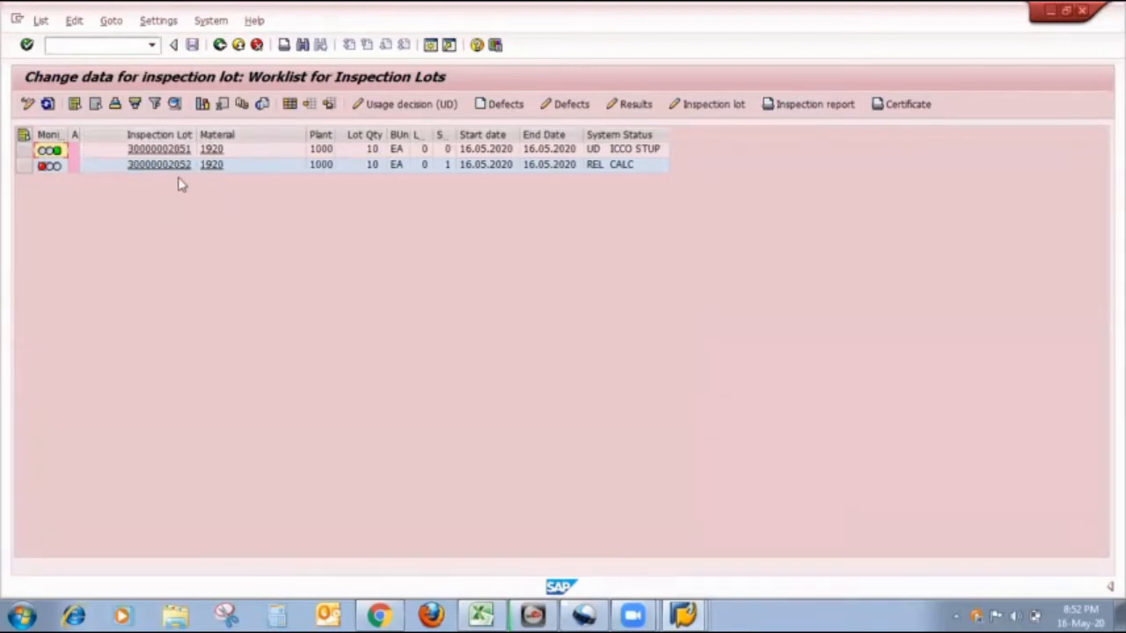
click(37, 166)
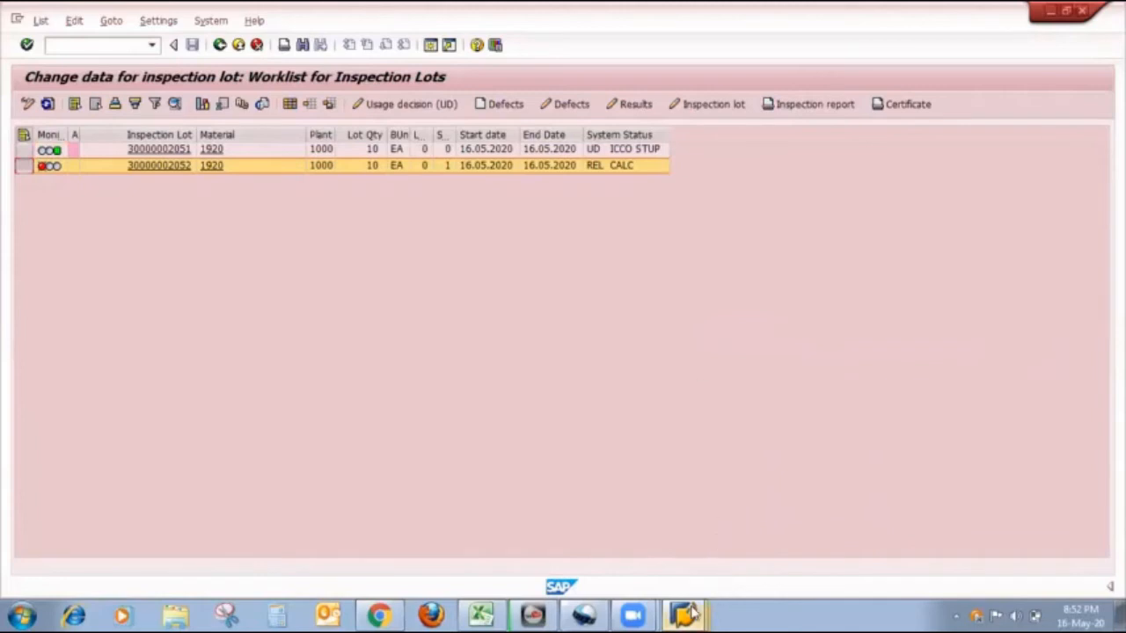
- Return to the production order change session, leave that transaction and start transaction CO11N
mouse_move(690, 613)
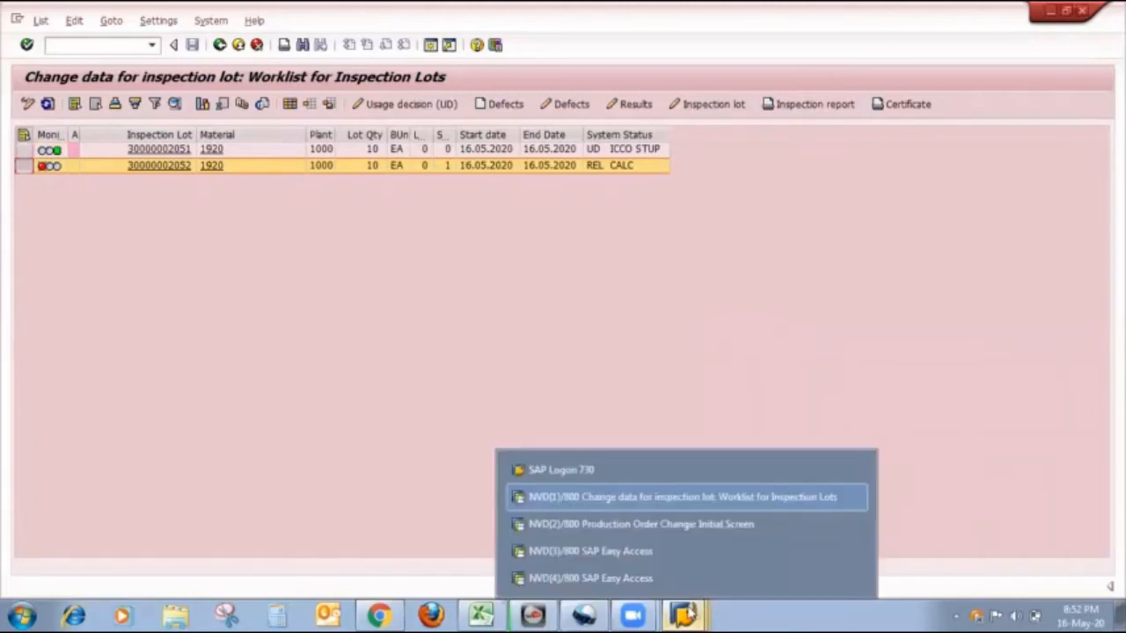
click(666, 554)
mouse_move(681, 614)
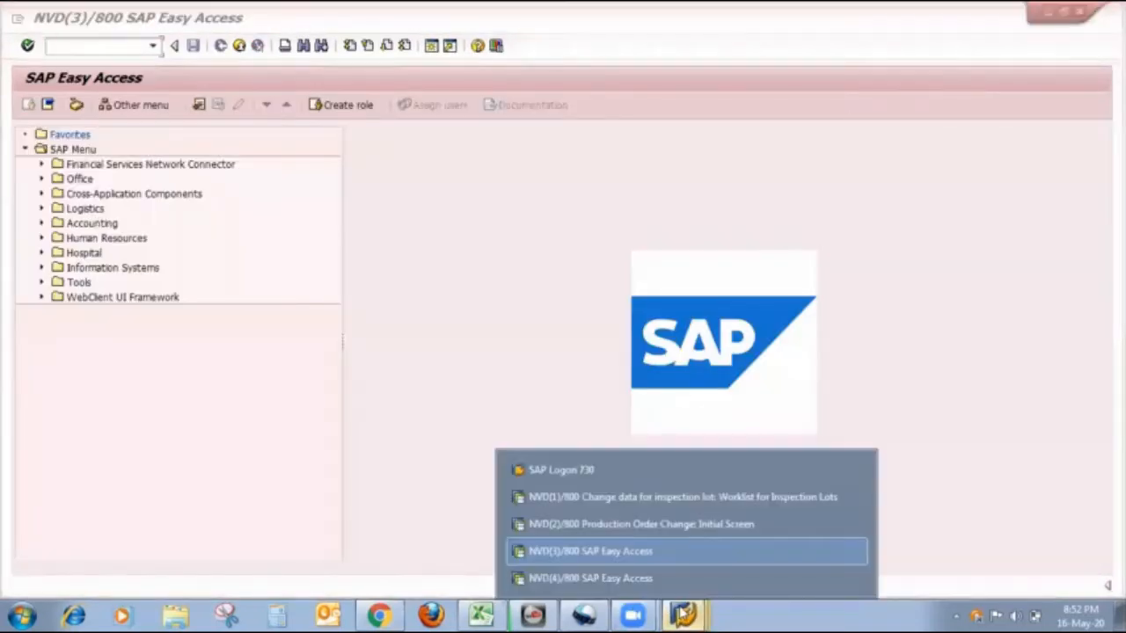
click(676, 533)
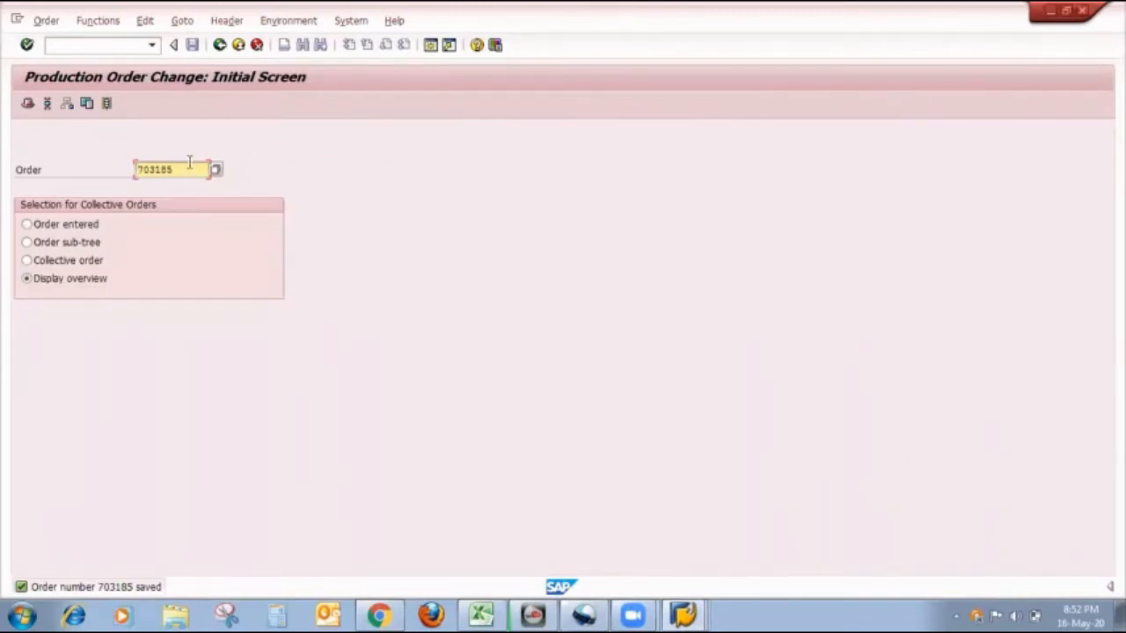
key(F3)
text(d)
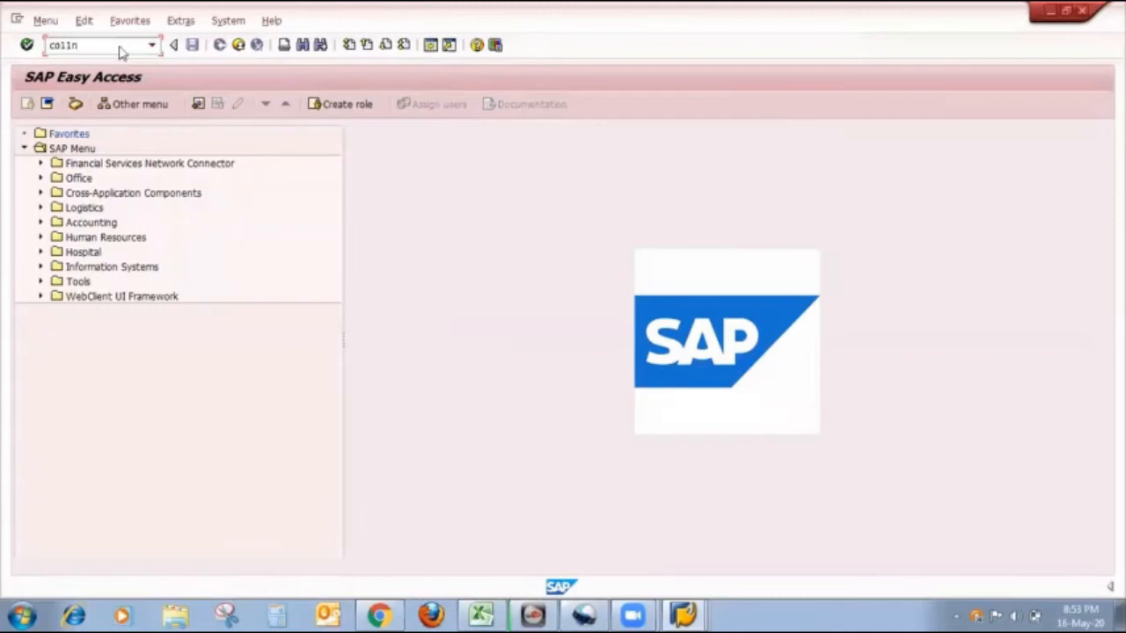
key(Return)
- Load the released production order's operation 0010 into the time ticket
click(118, 151)
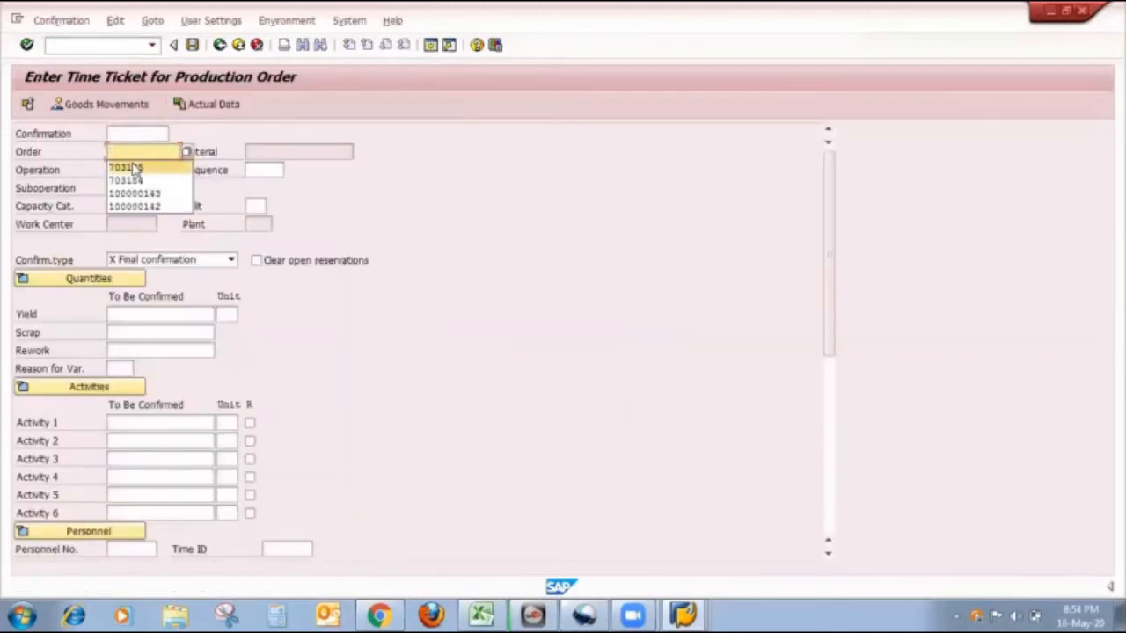
click(132, 168)
click(125, 169)
key(Return)
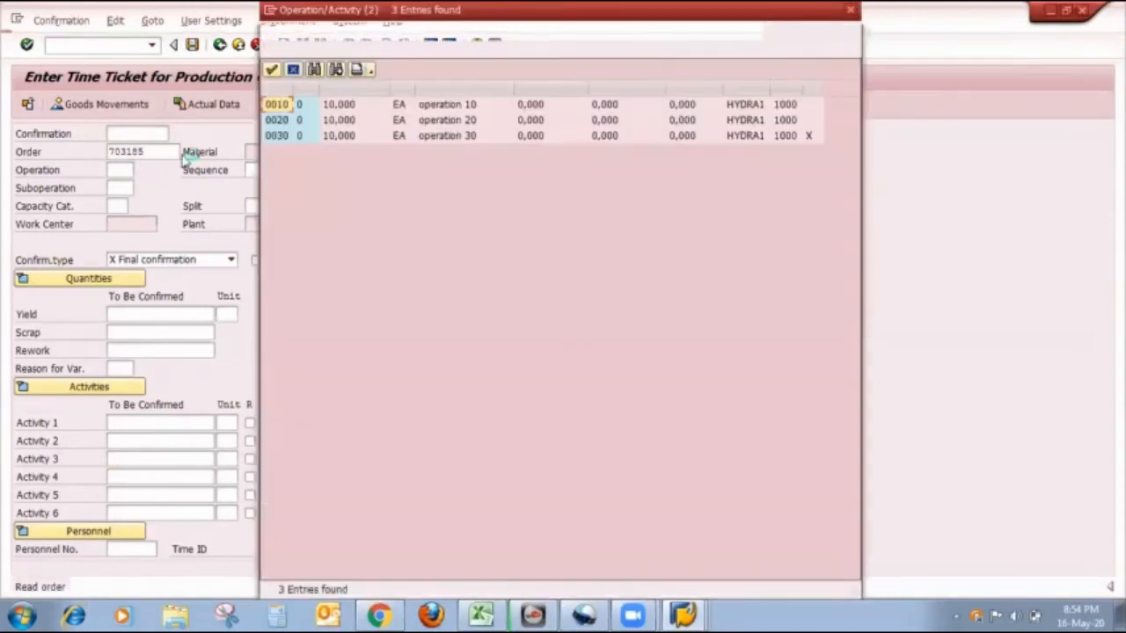
click(284, 105)
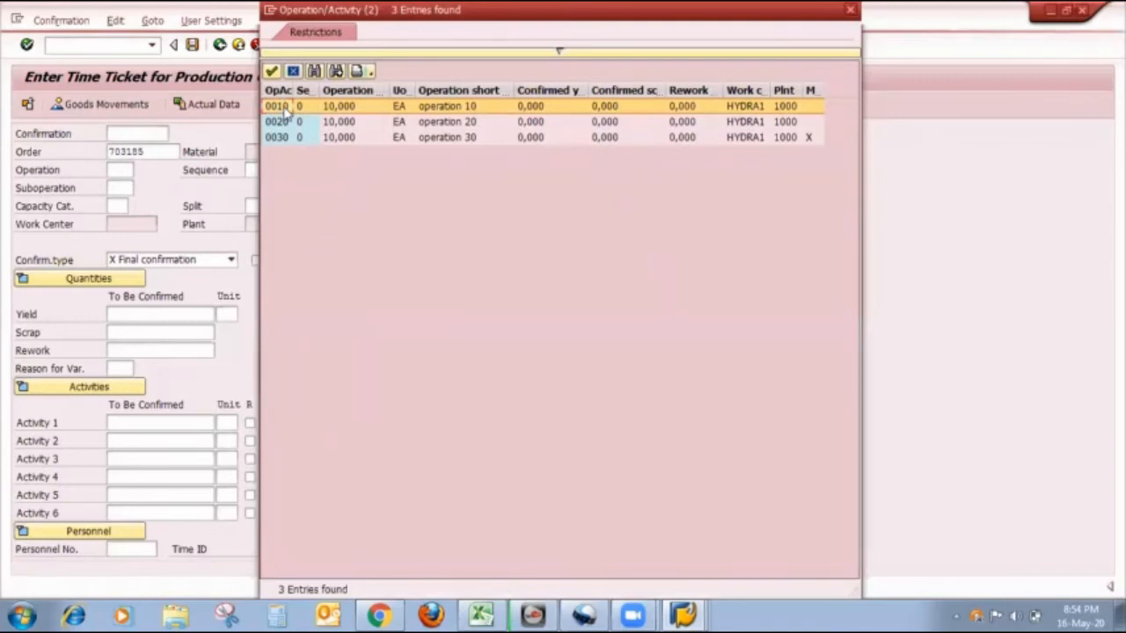
double_click(284, 106)
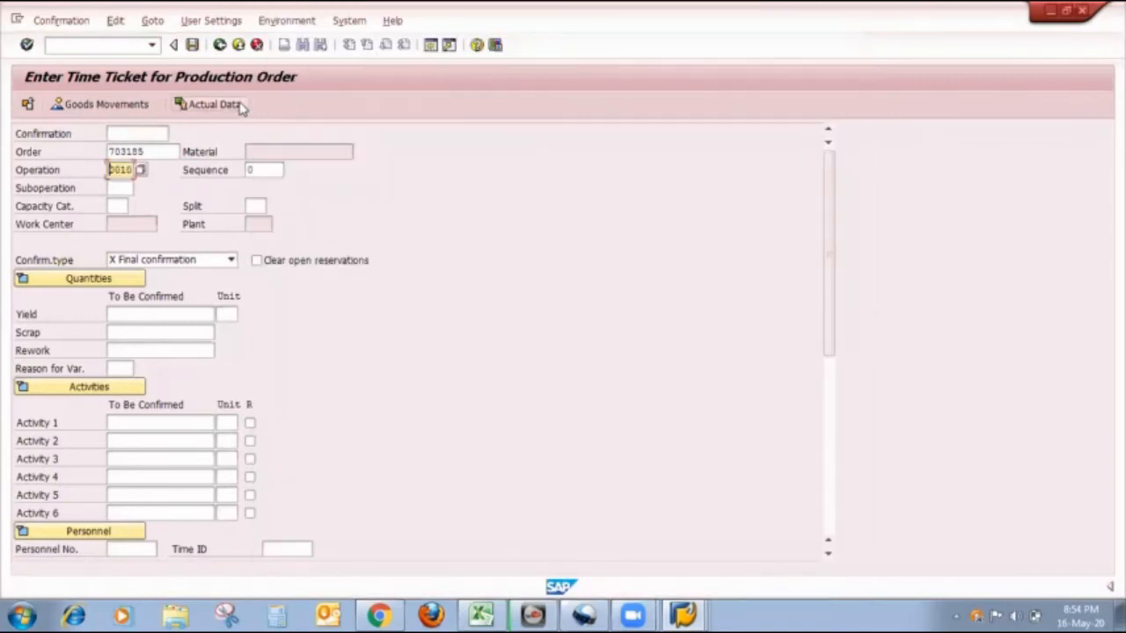
key(Return)
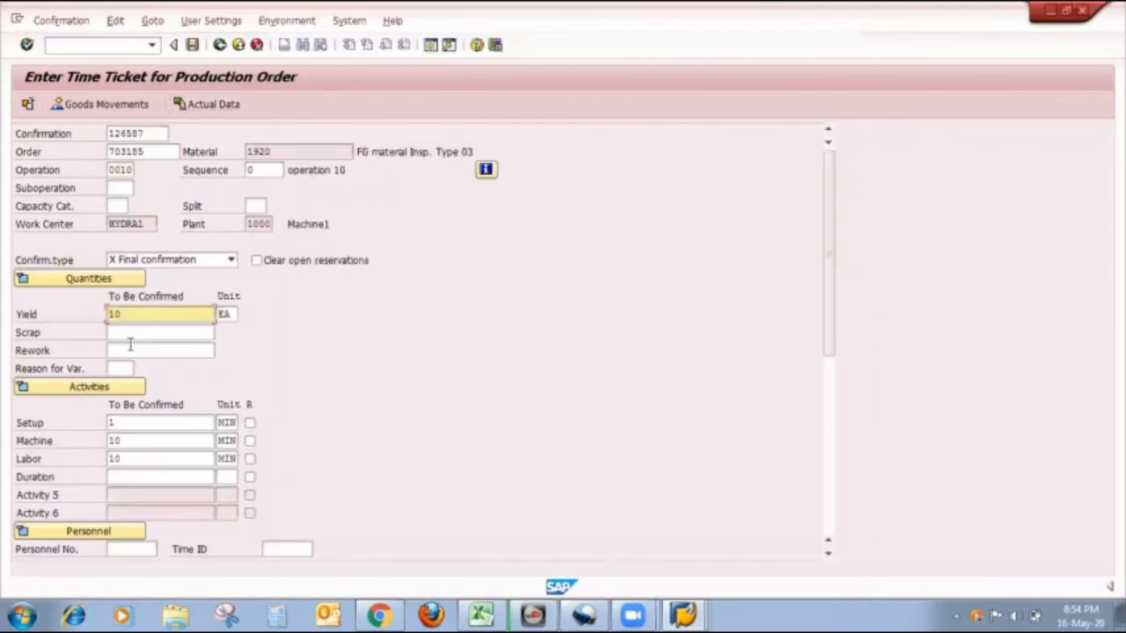
- Save the final confirmation of operation 0010 with its proposed yield of 10 EA, opening the error log and accepting the cost calculation errors
click(191, 45)
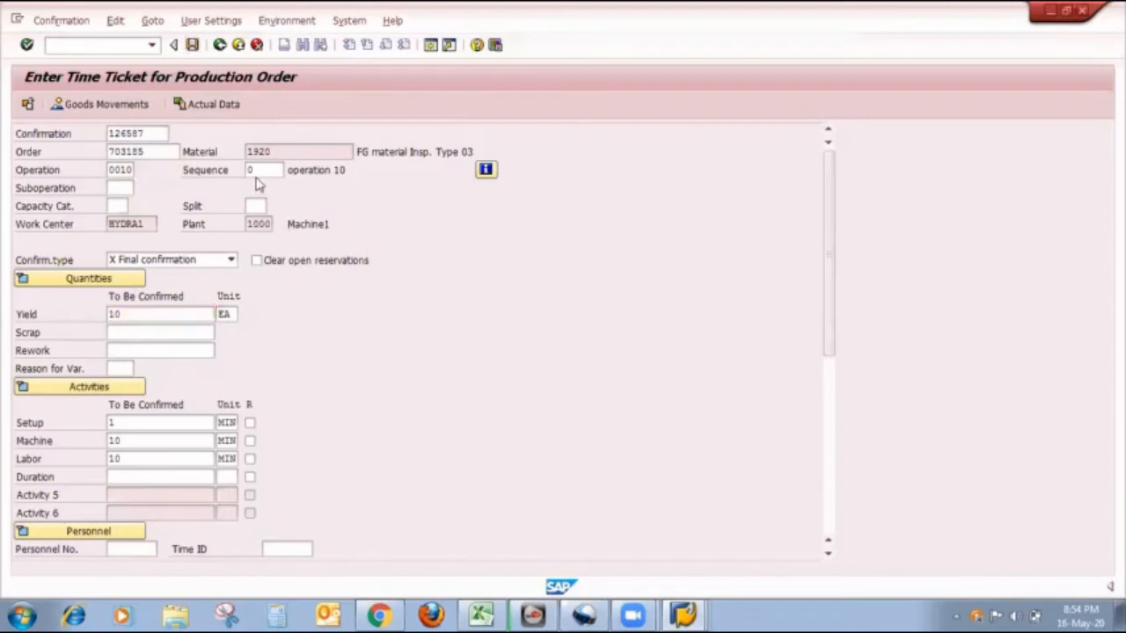
click(223, 357)
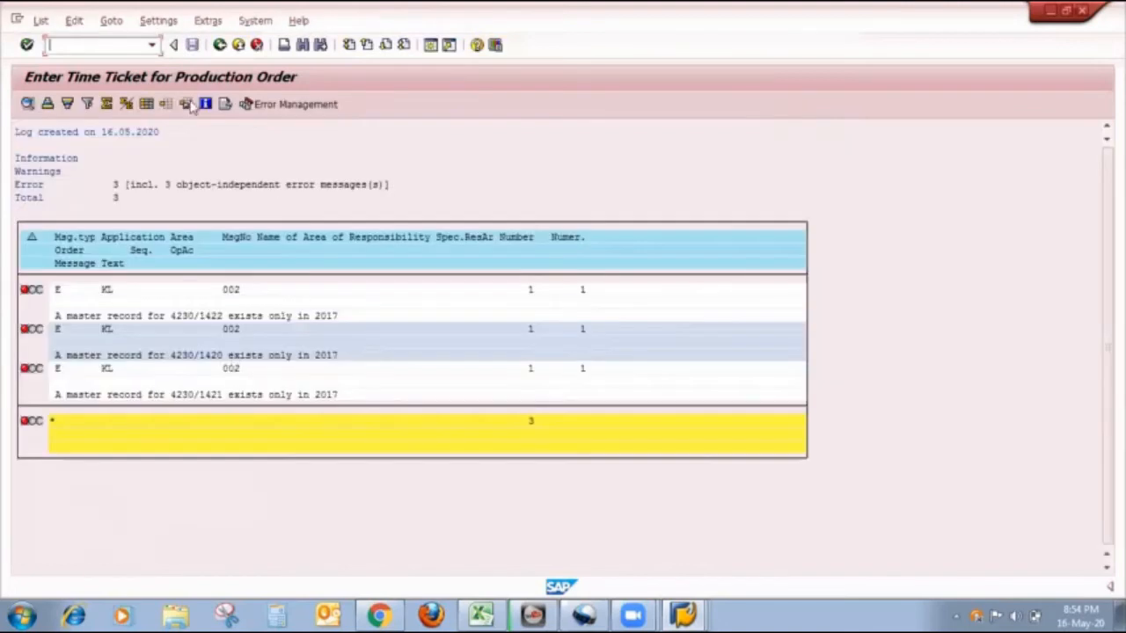
click(218, 47)
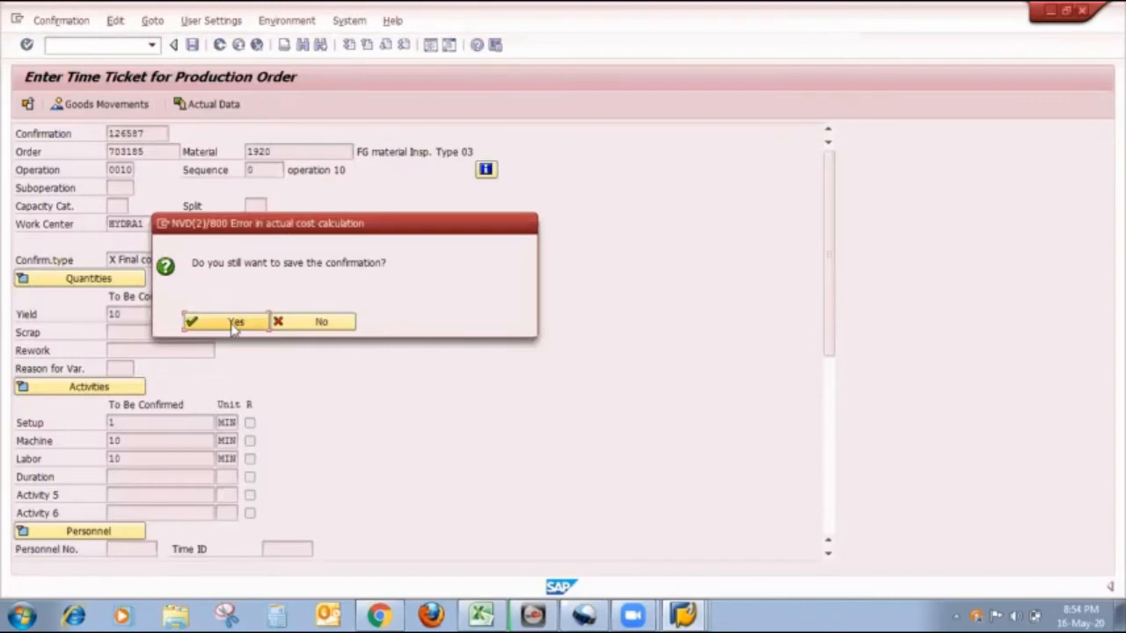
click(234, 323)
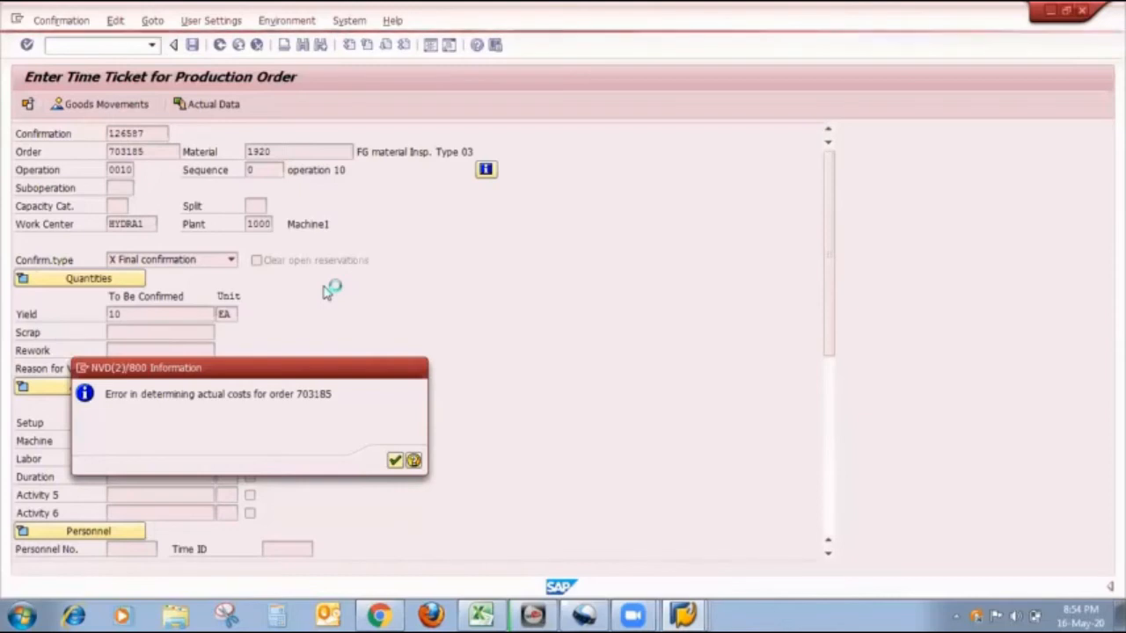
key(Return)
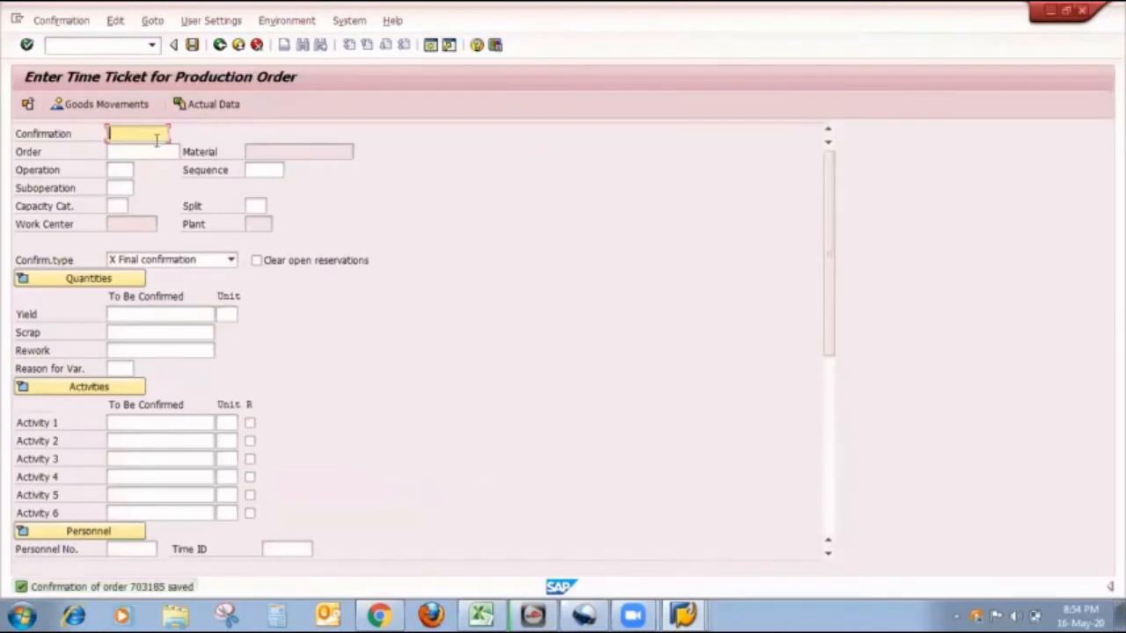
- Load the same production order's operation 0020 into a new time ticket and dismiss the message about missing QM characteristic data
click(123, 151)
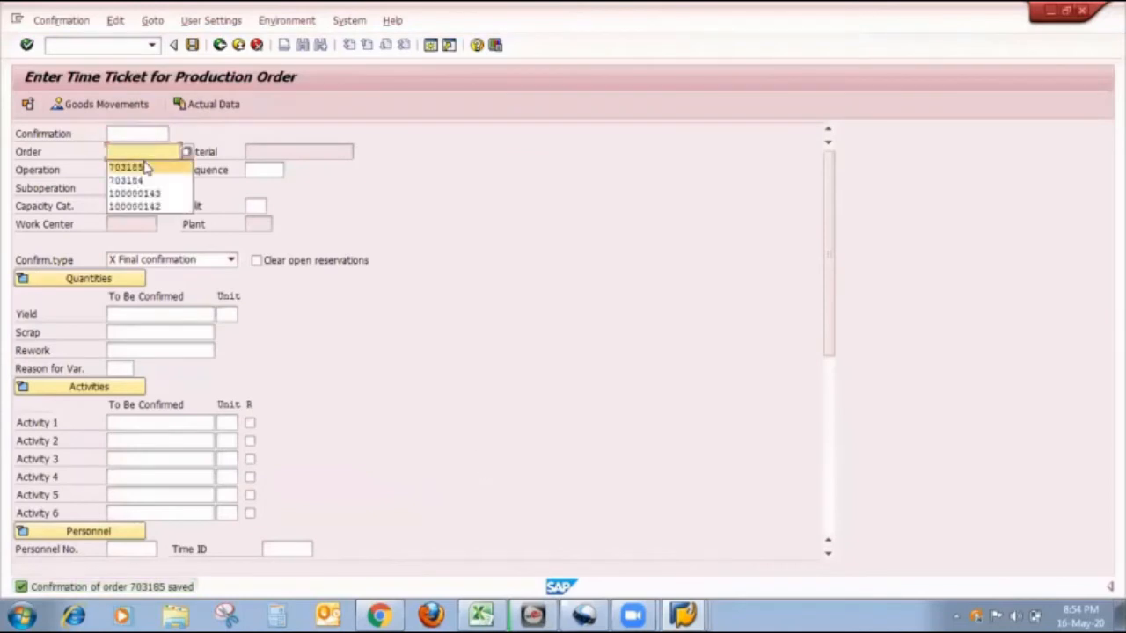
click(128, 165)
click(129, 170)
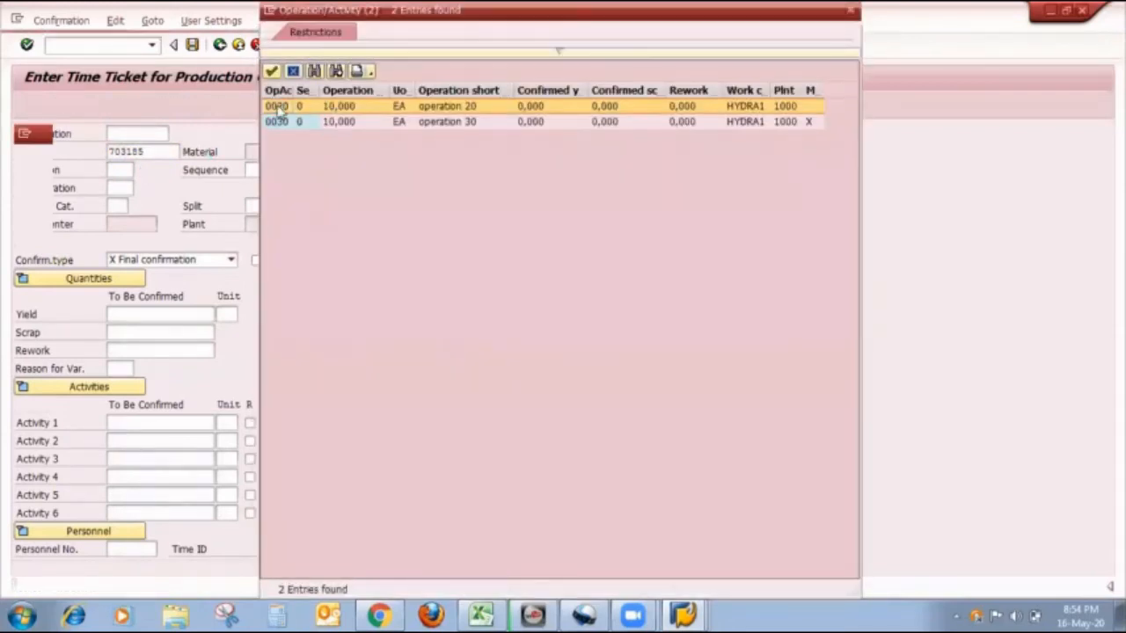
double_click(277, 106)
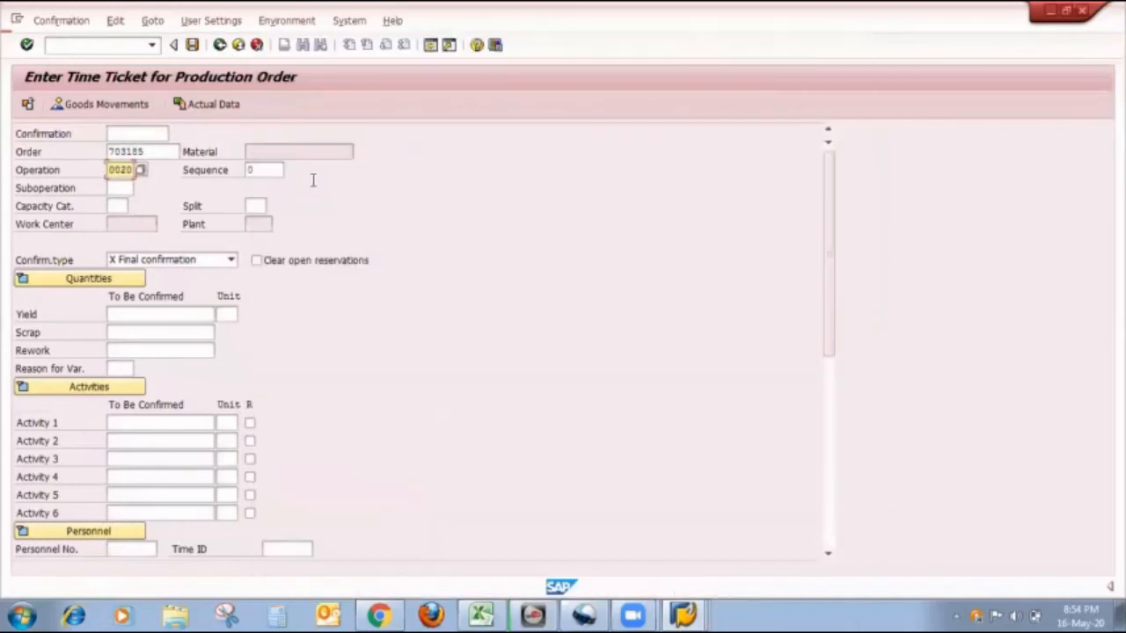
click(225, 104)
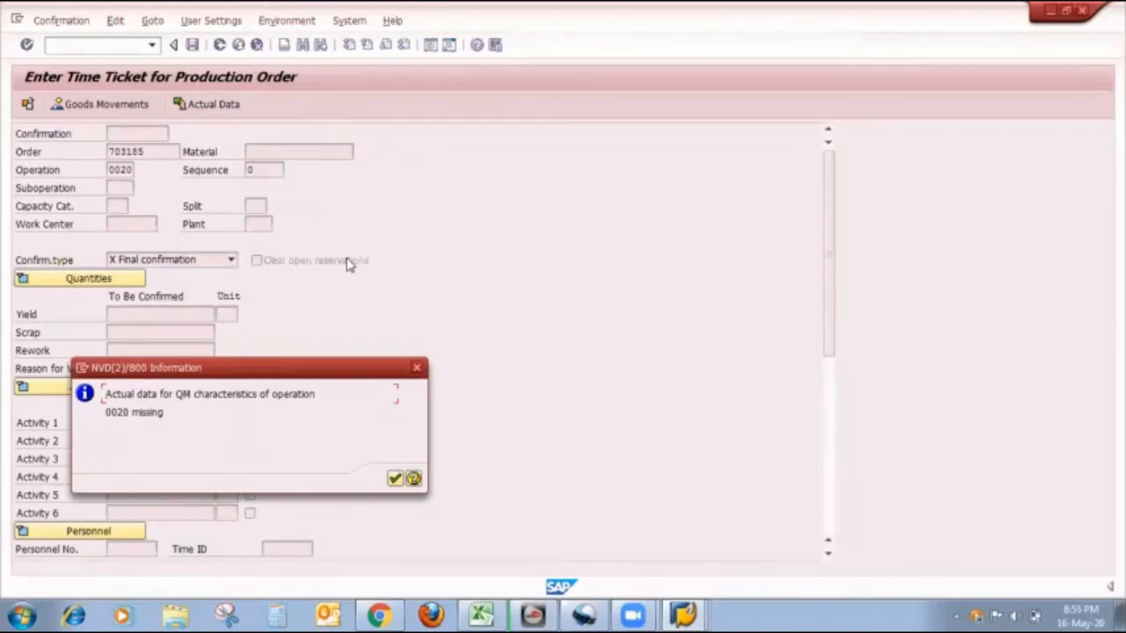
click(417, 367)
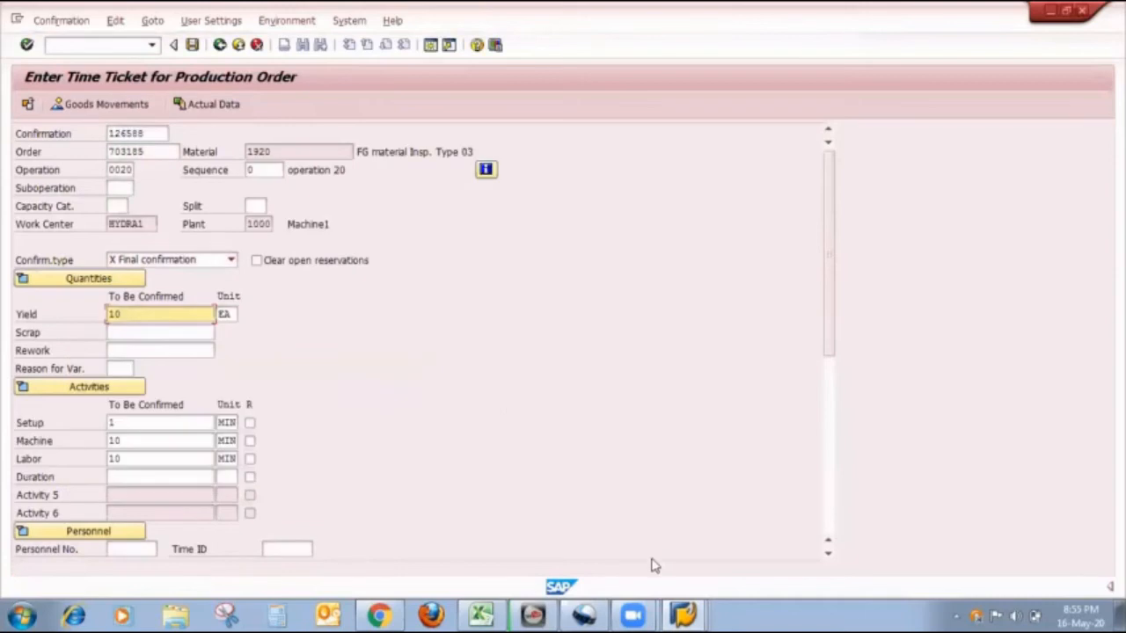
- Switch to the inspection lot worklist session and open results recording for operation 0020 of the unfinished material 1920 lot
click(693, 613)
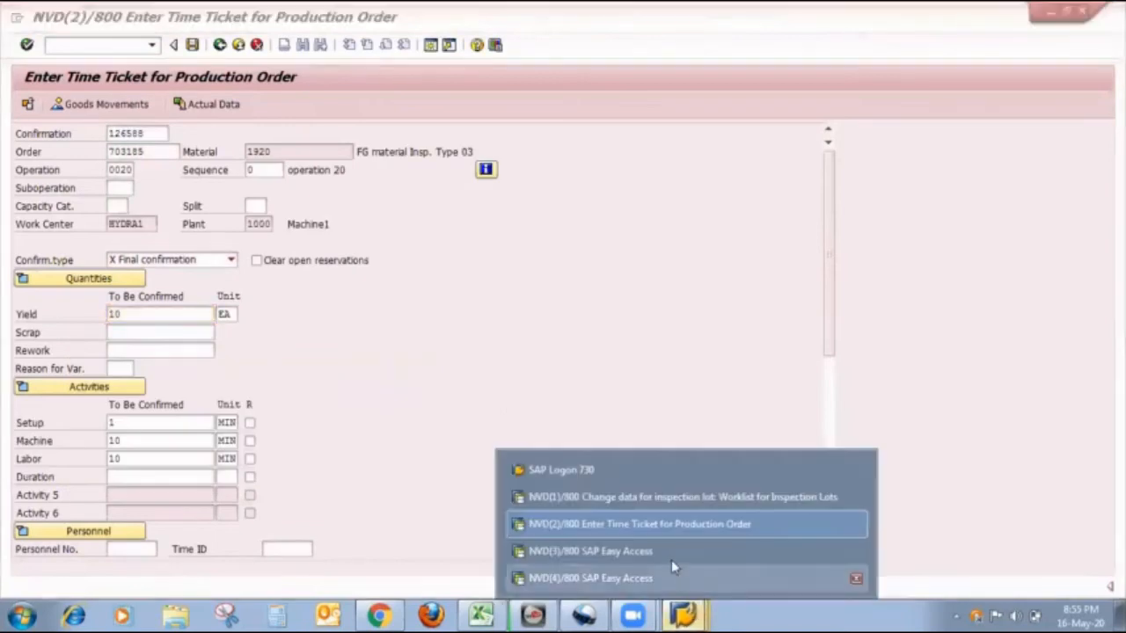
click(626, 551)
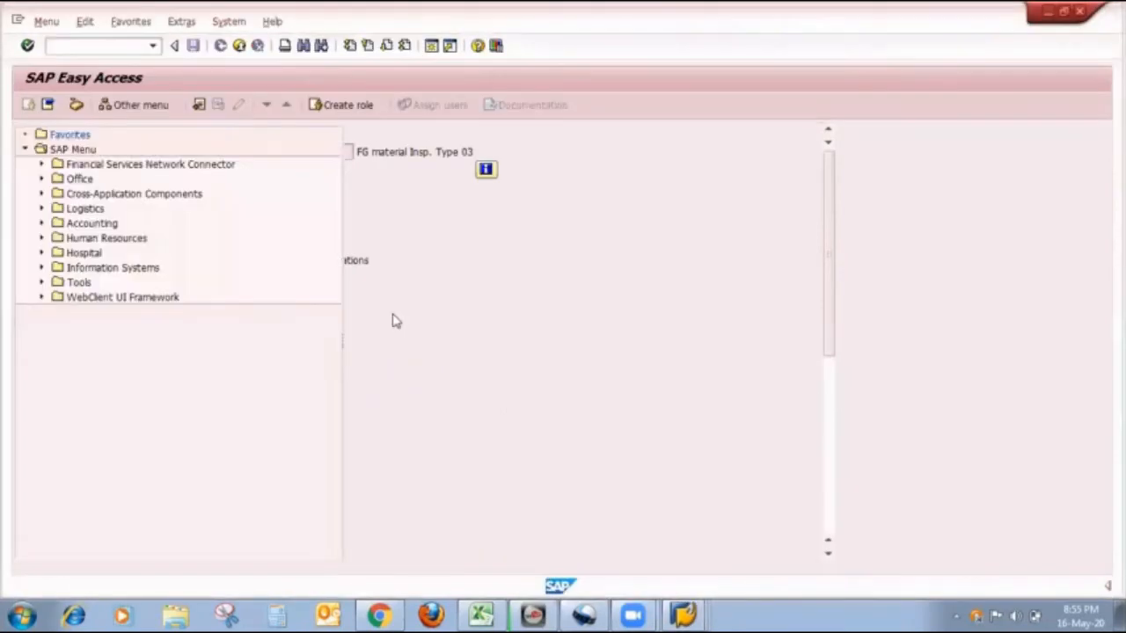
click(690, 613)
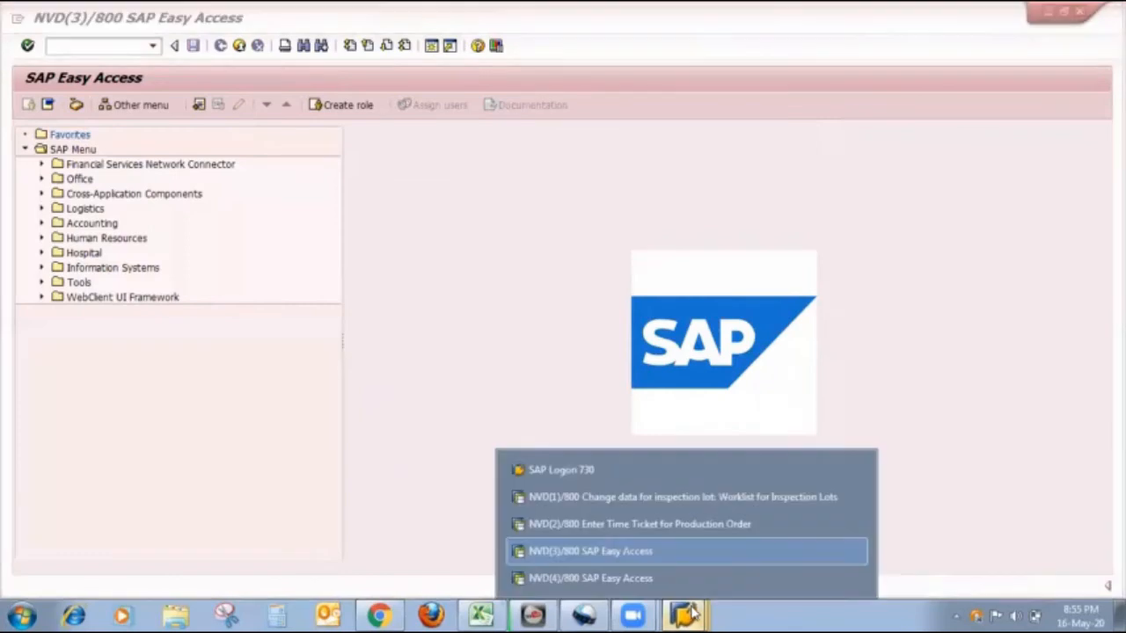
click(633, 498)
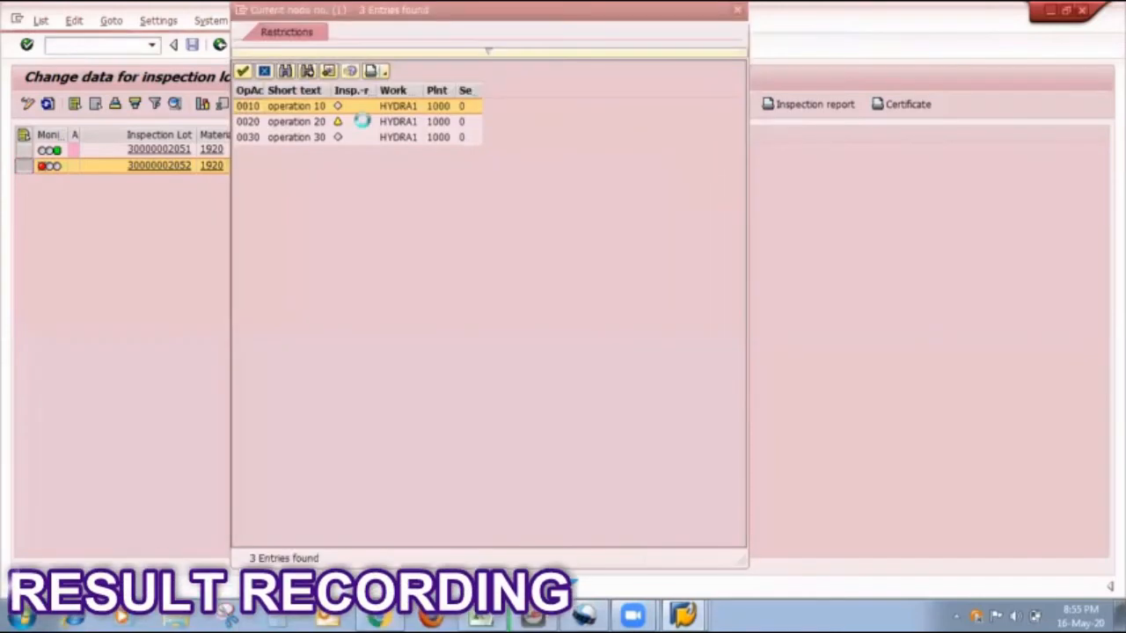
click(250, 123)
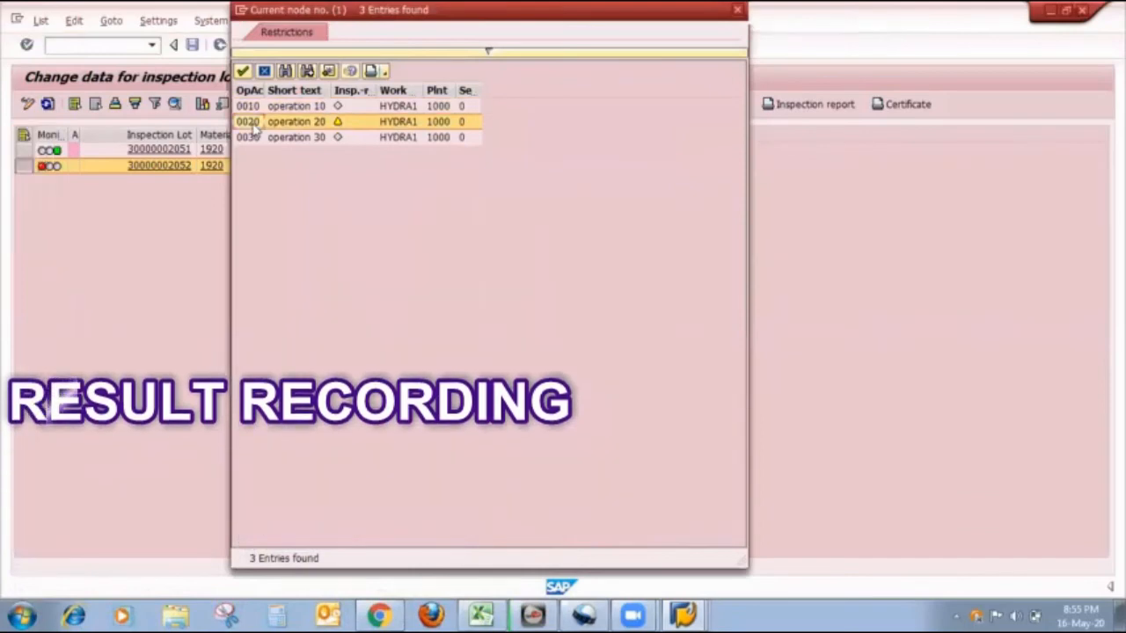
double_click(255, 129)
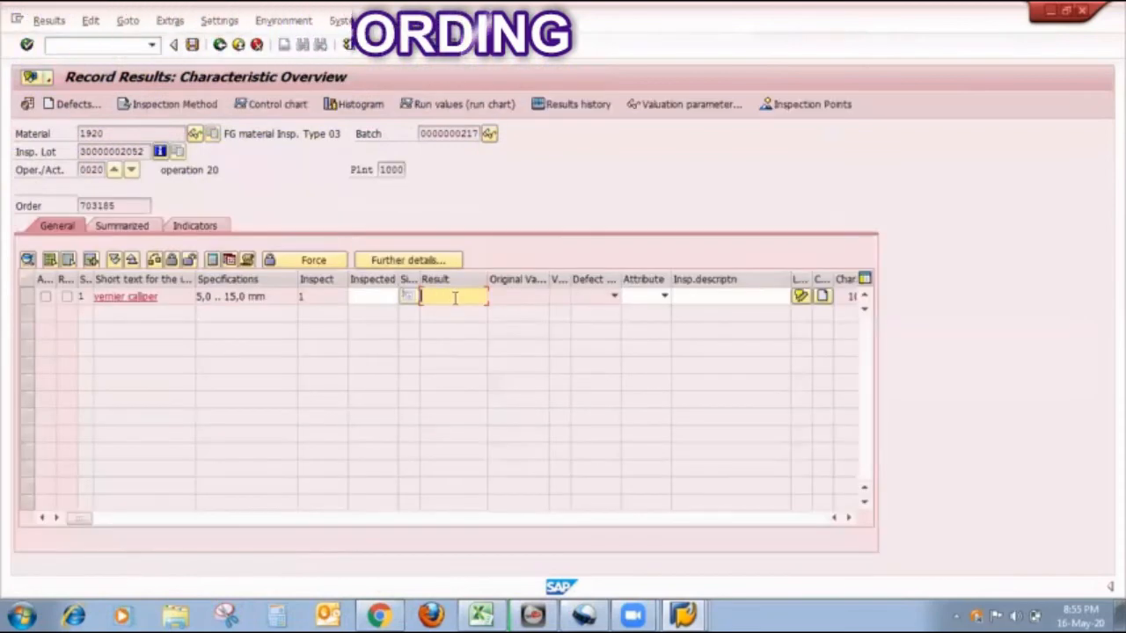
- Record the result 10 for the vernier caliper characteristic, save the results and refresh the inspection lot worklist
text(10)
key(Return)
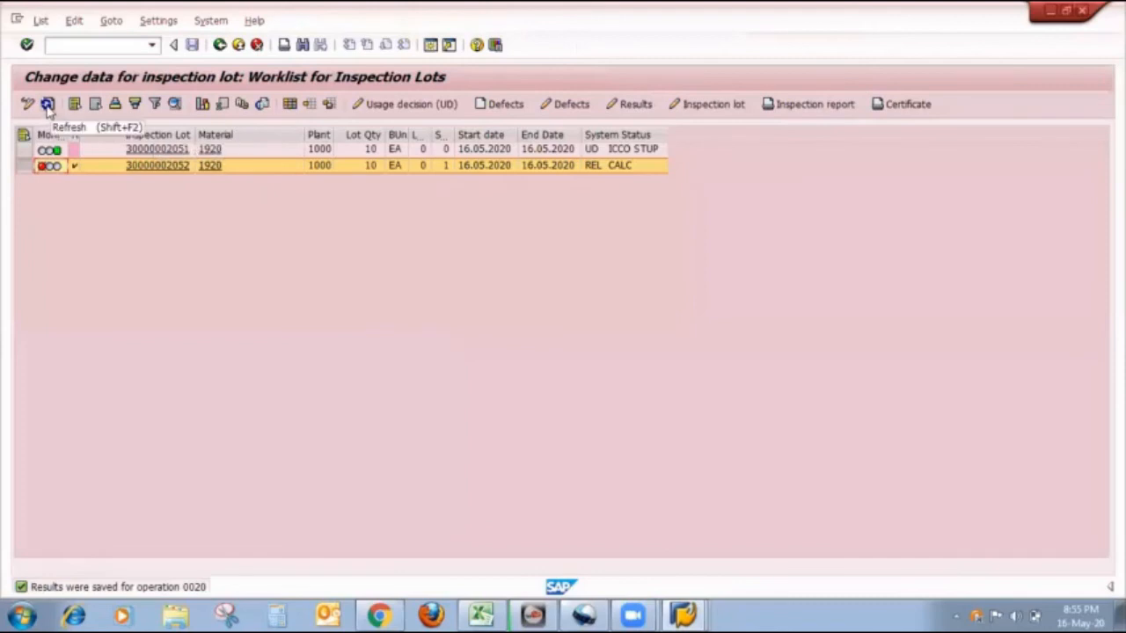
click(48, 105)
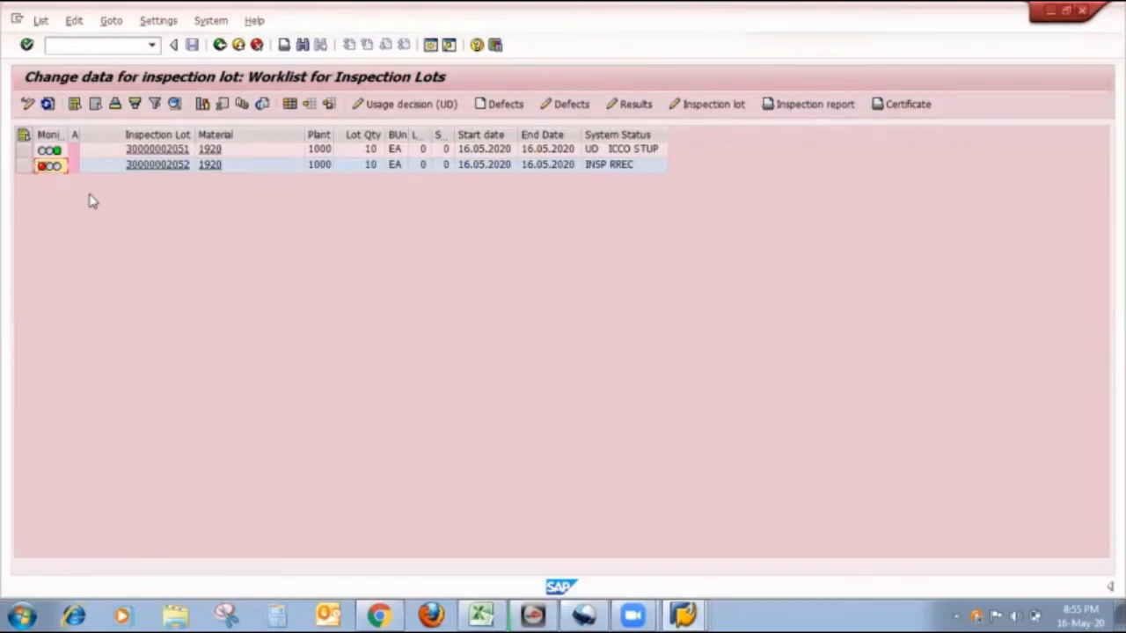
- Return to the production order time ticket session and retrieve the actual data for operation 0020
key(alt+Tab)
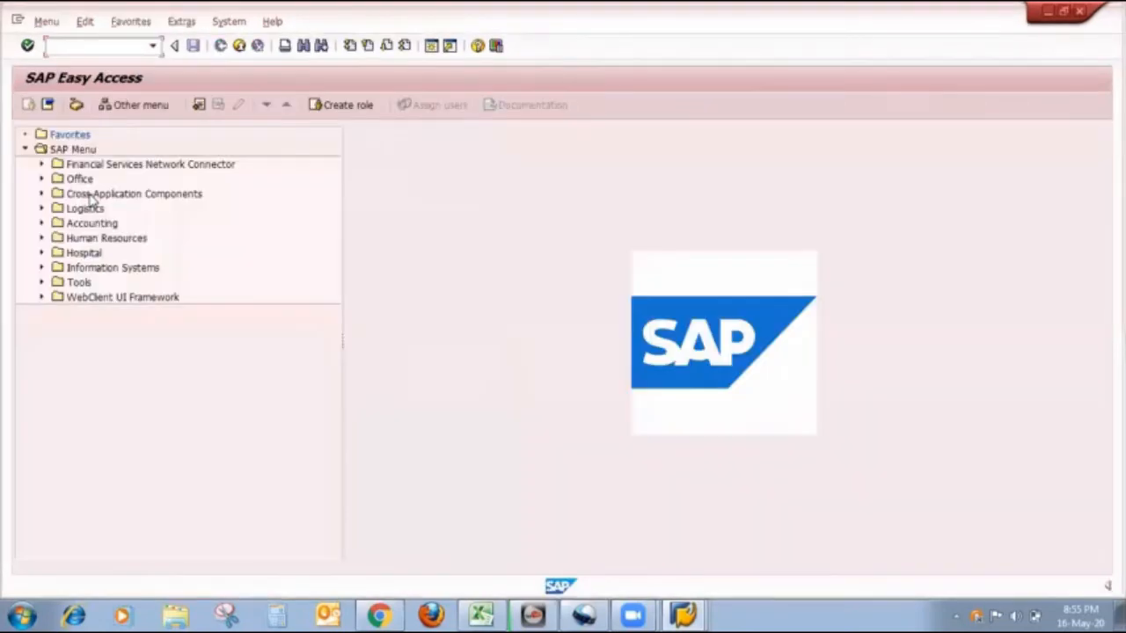
key(alt+Tab)
mouse_move(689, 613)
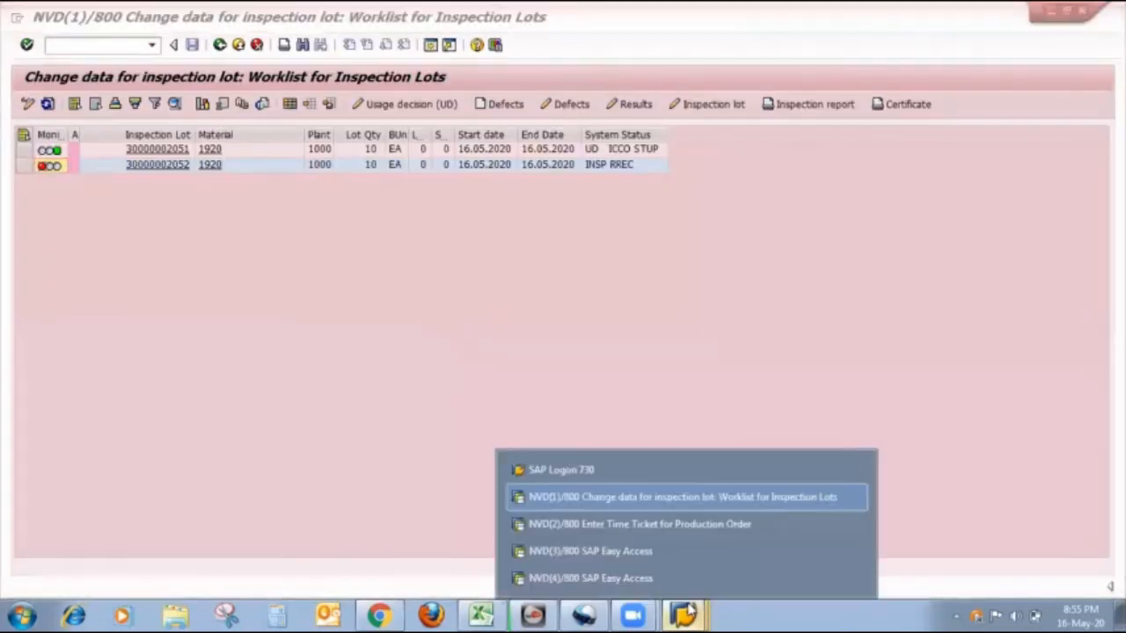
click(648, 526)
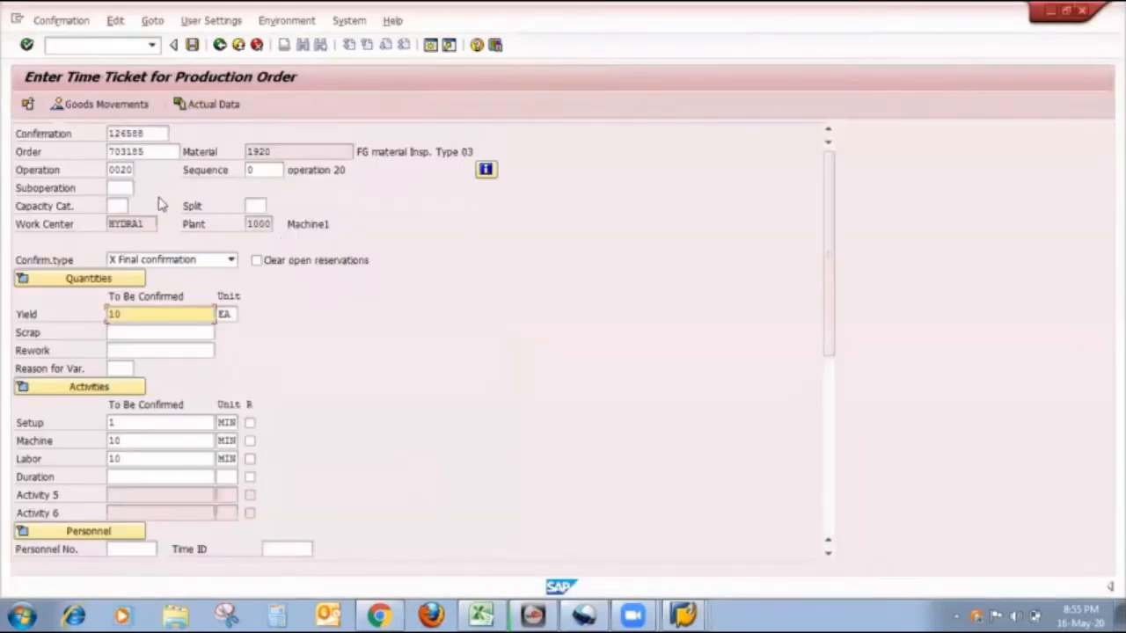
click(217, 104)
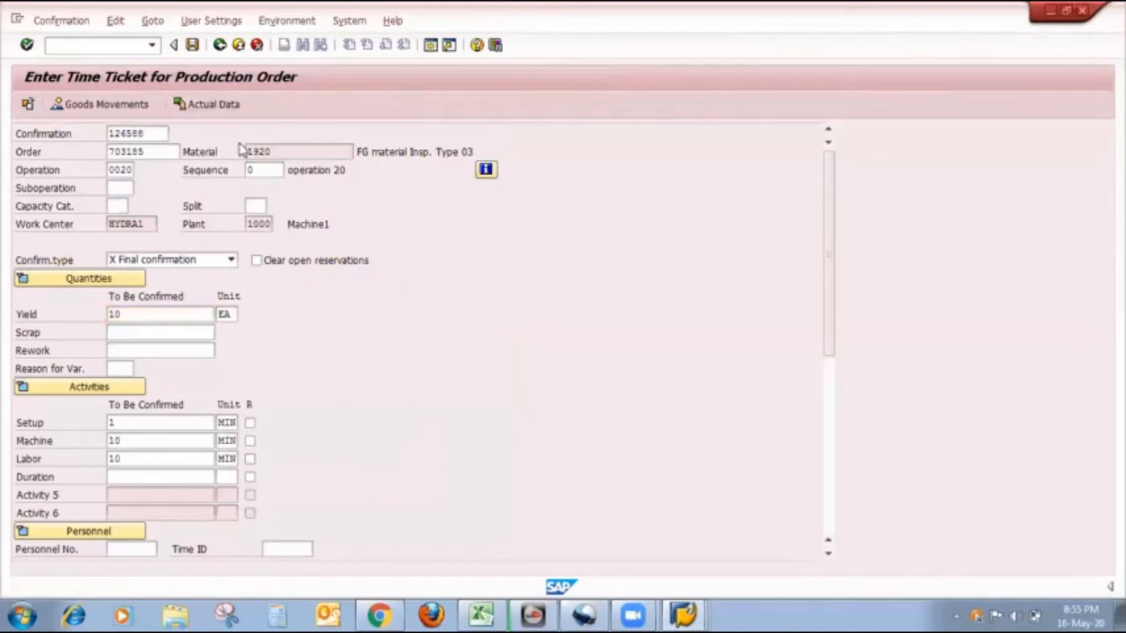
- Save the final confirmation of operation 0020, opening the error log and accepting the cost calculation errors
click(192, 44)
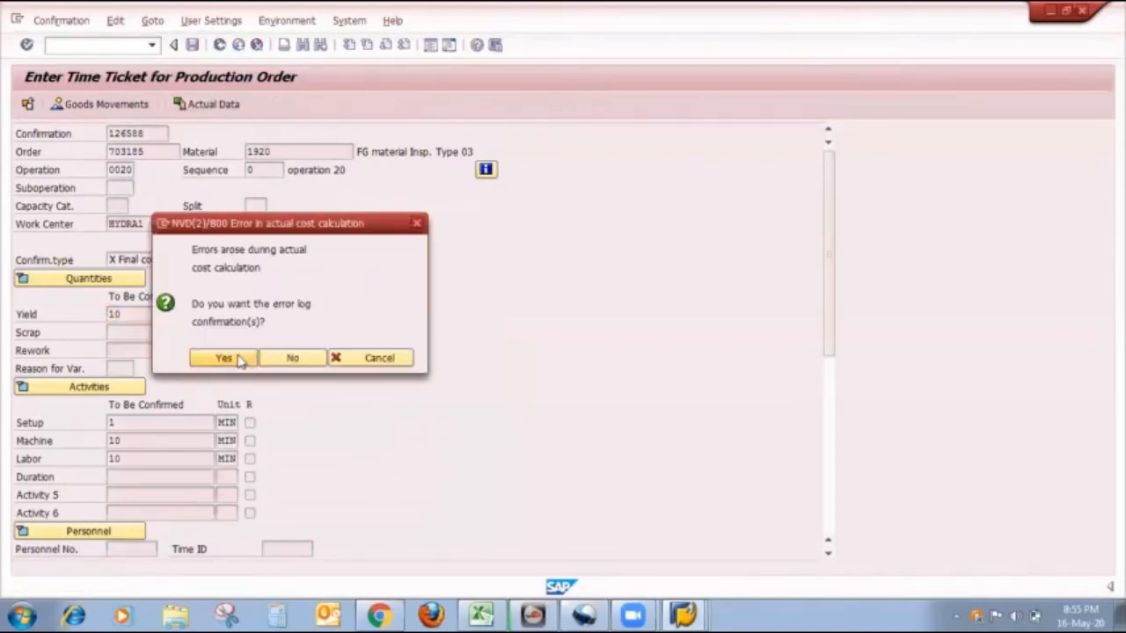
click(224, 358)
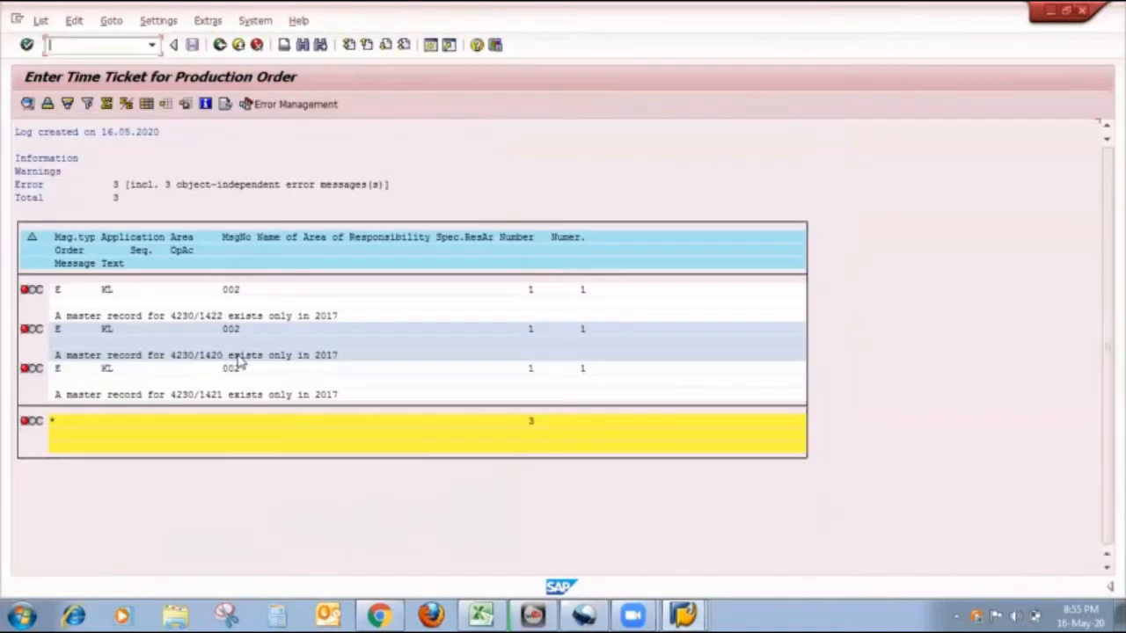
click(219, 46)
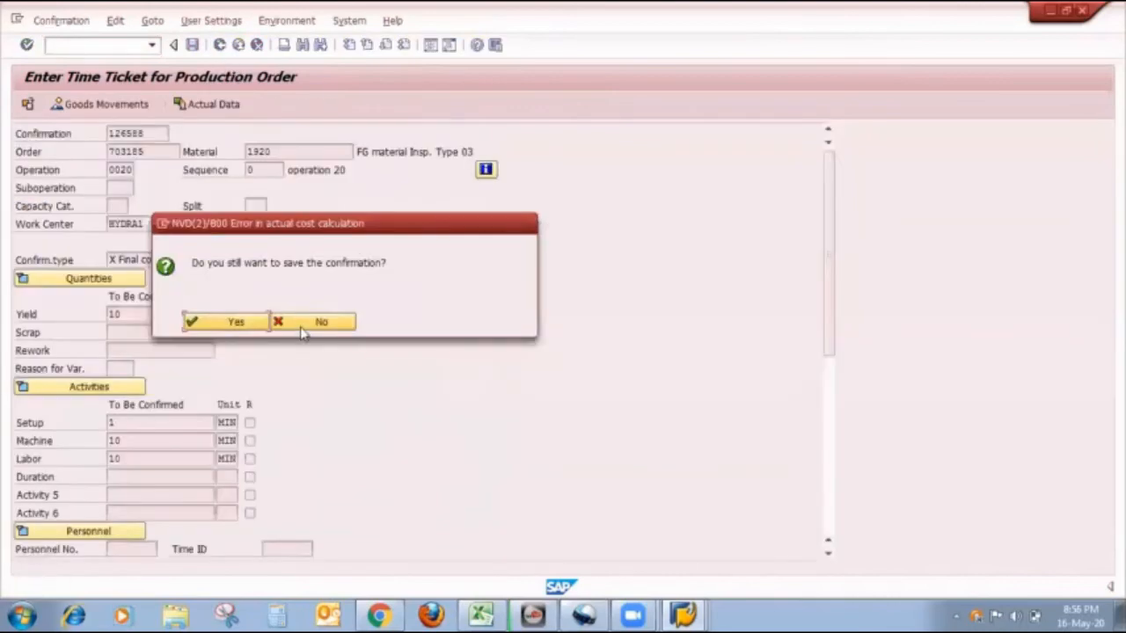
click(255, 324)
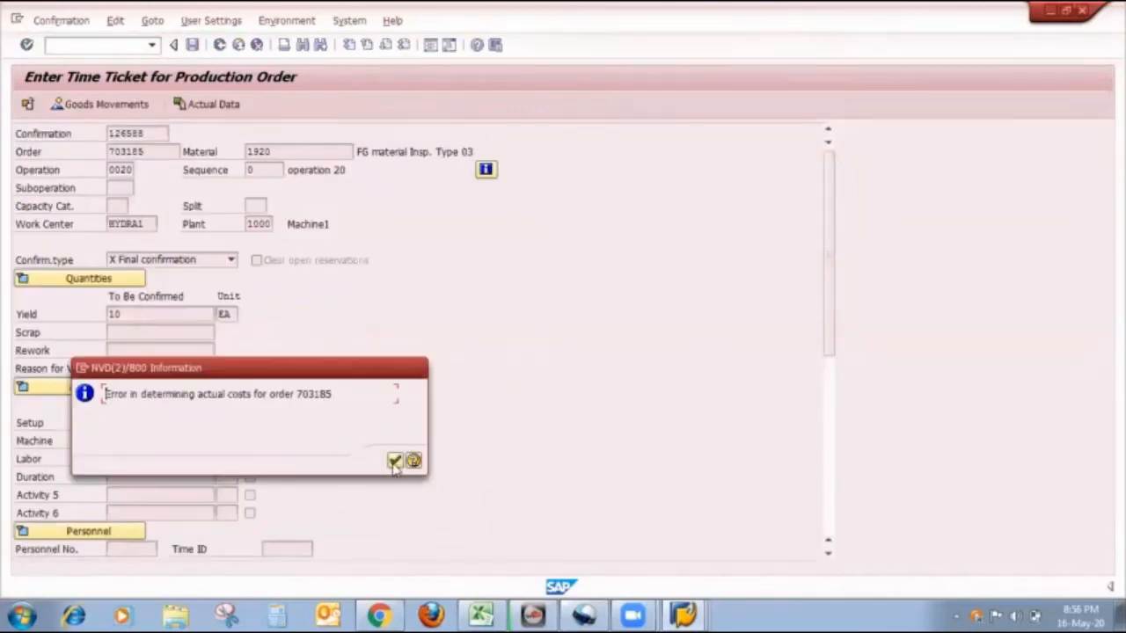
key(Return)
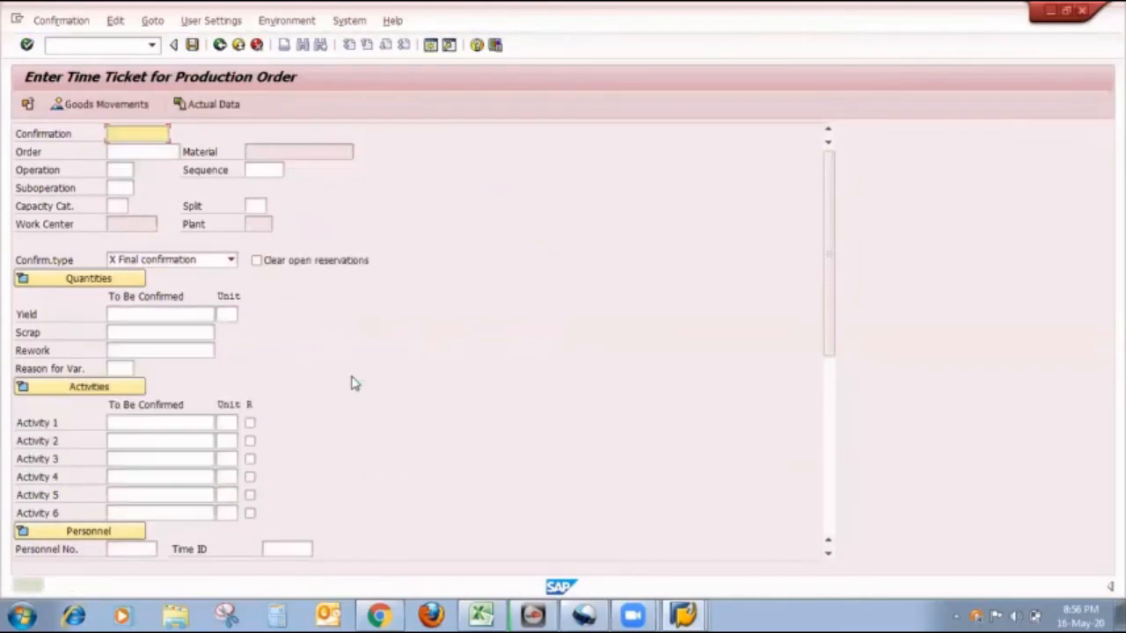
- Load the same production order's remaining operation 0030 into a new time ticket
click(119, 151)
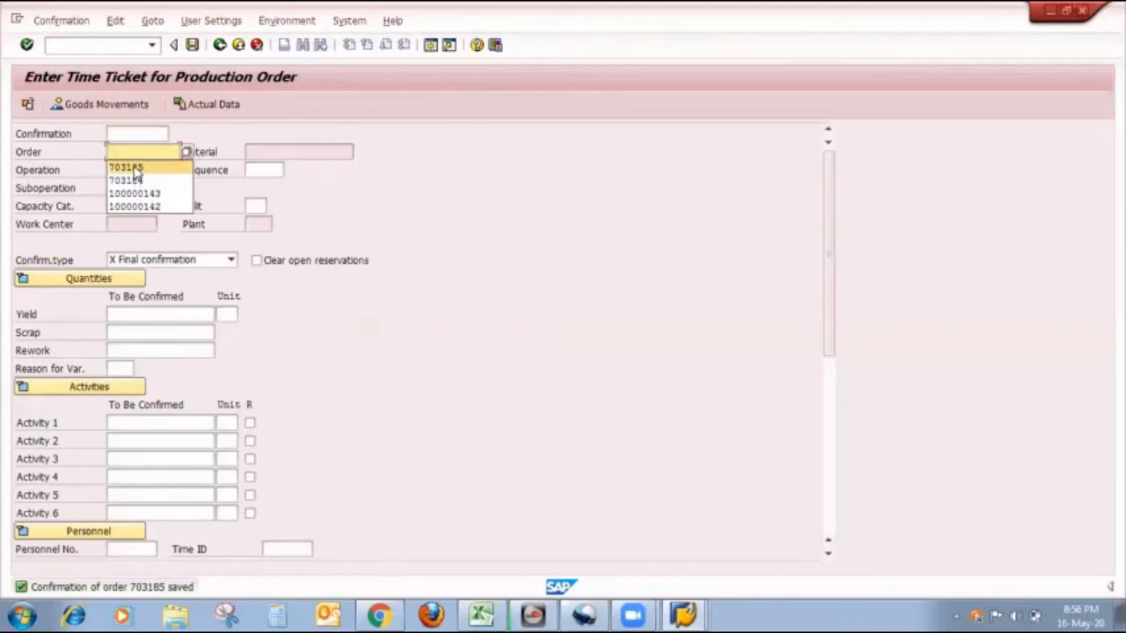
click(132, 167)
click(132, 168)
key(Return)
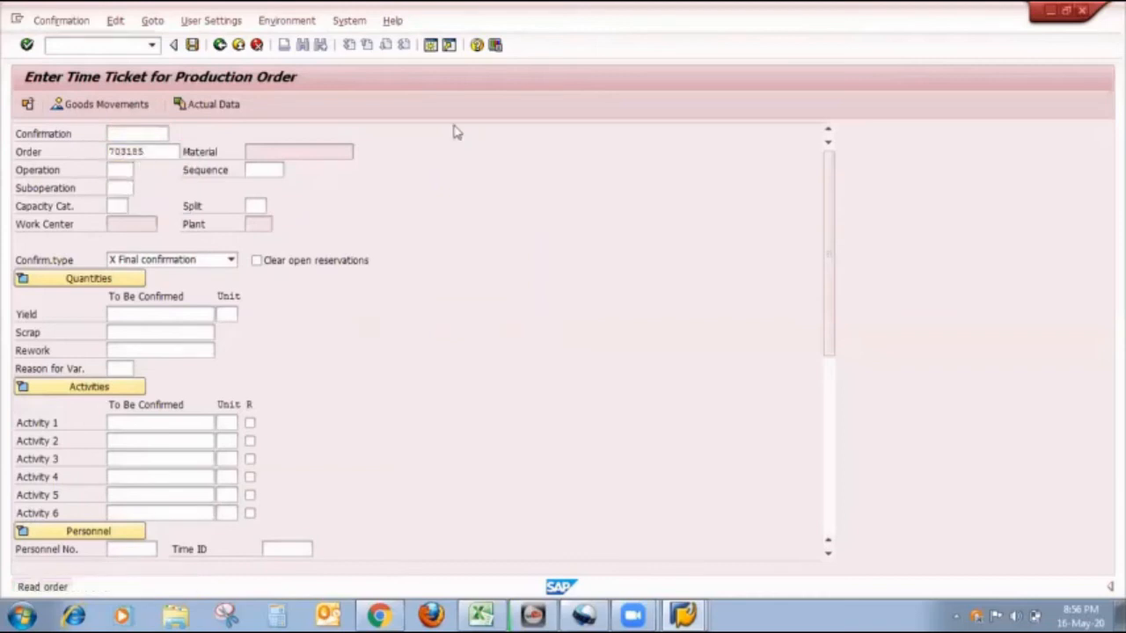
key(F4)
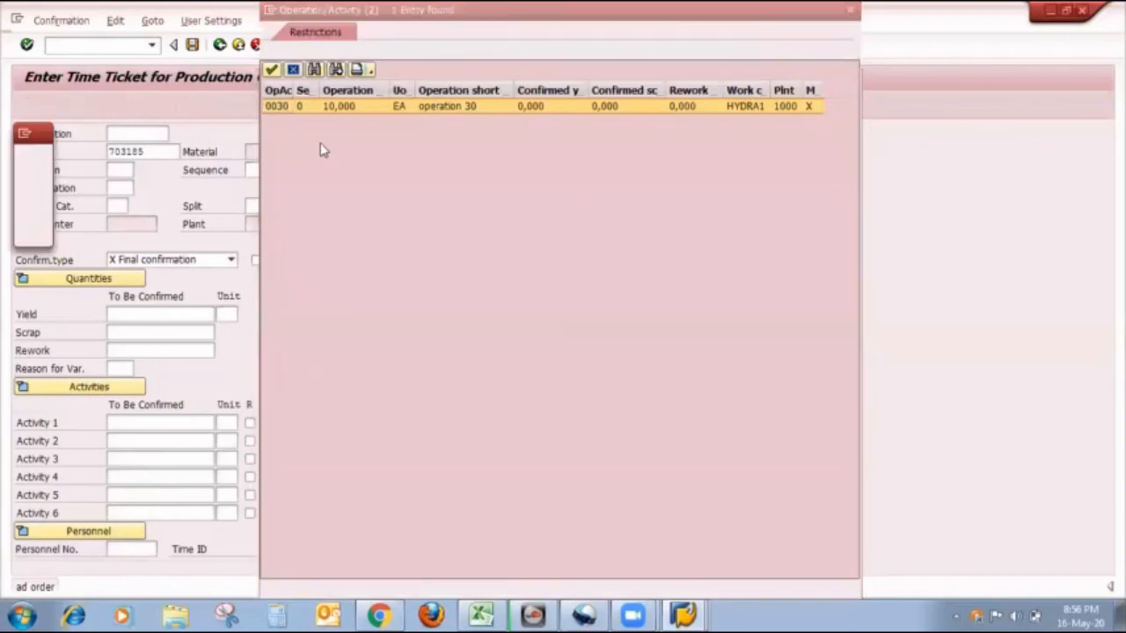
double_click(297, 107)
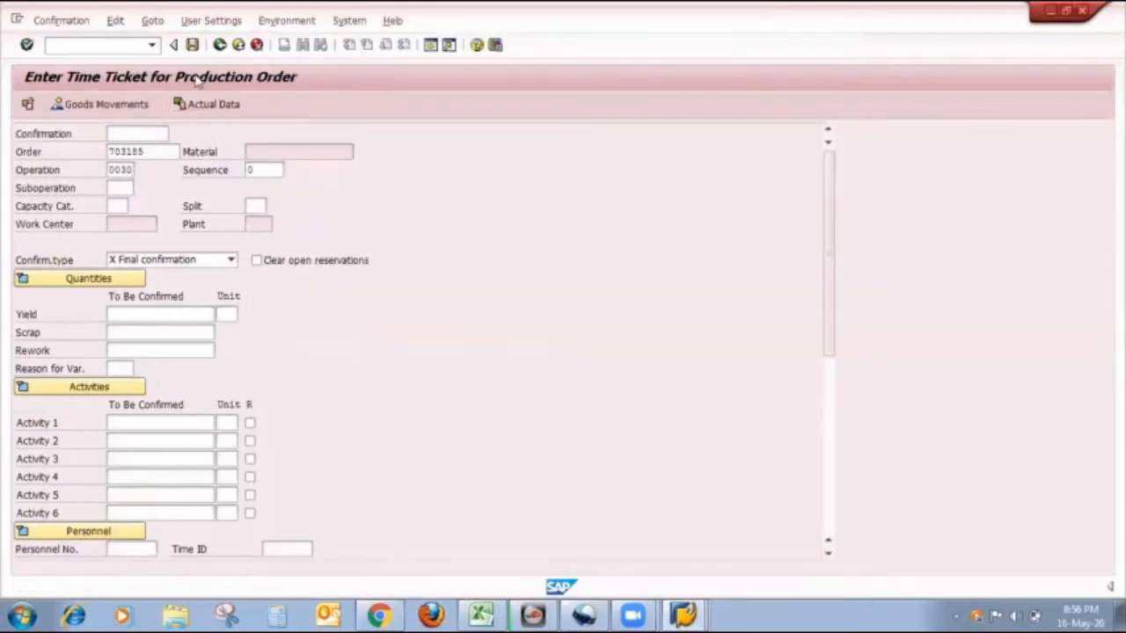
key(Return)
- Save the final confirmation of operation 0030, opening the error log and accepting the cost calculation errors
key(ctrl+s)
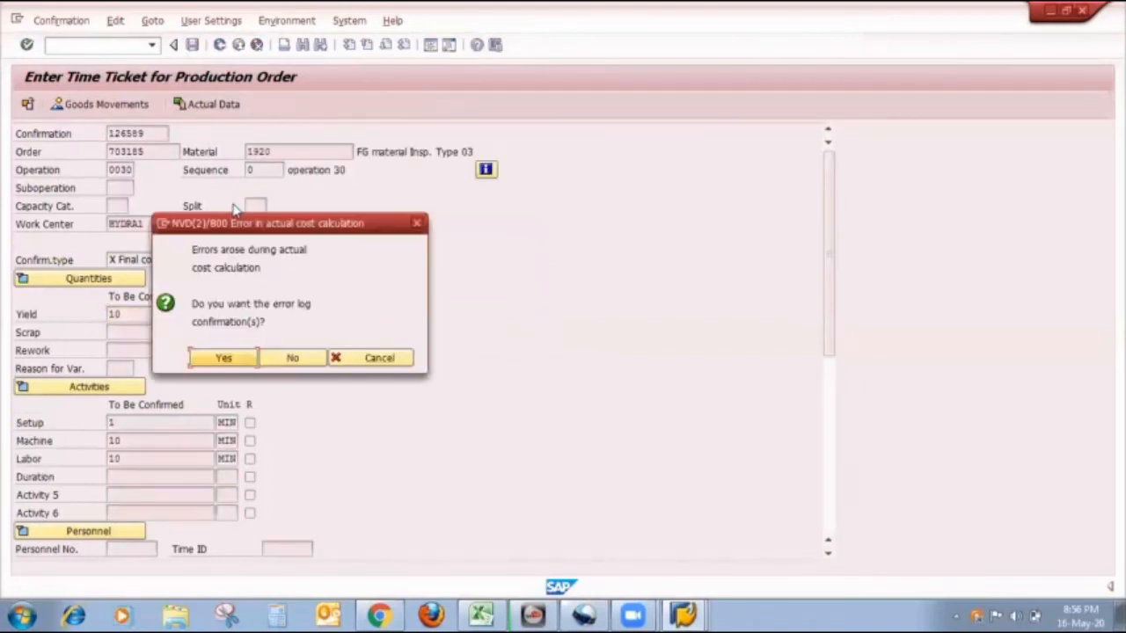
click(226, 358)
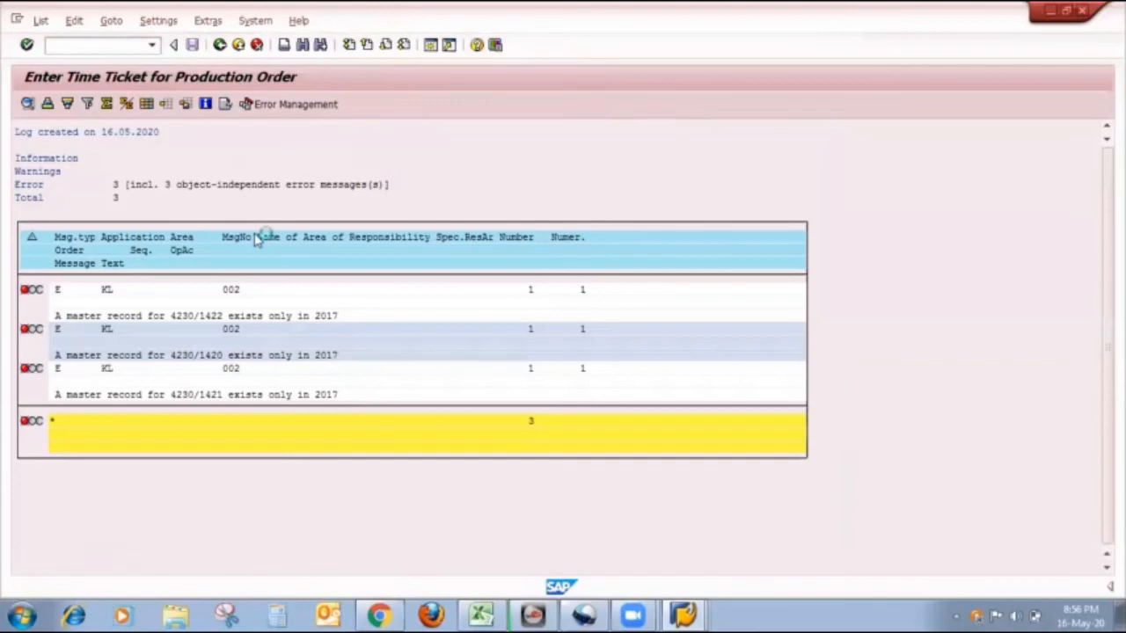
key(F3)
click(222, 326)
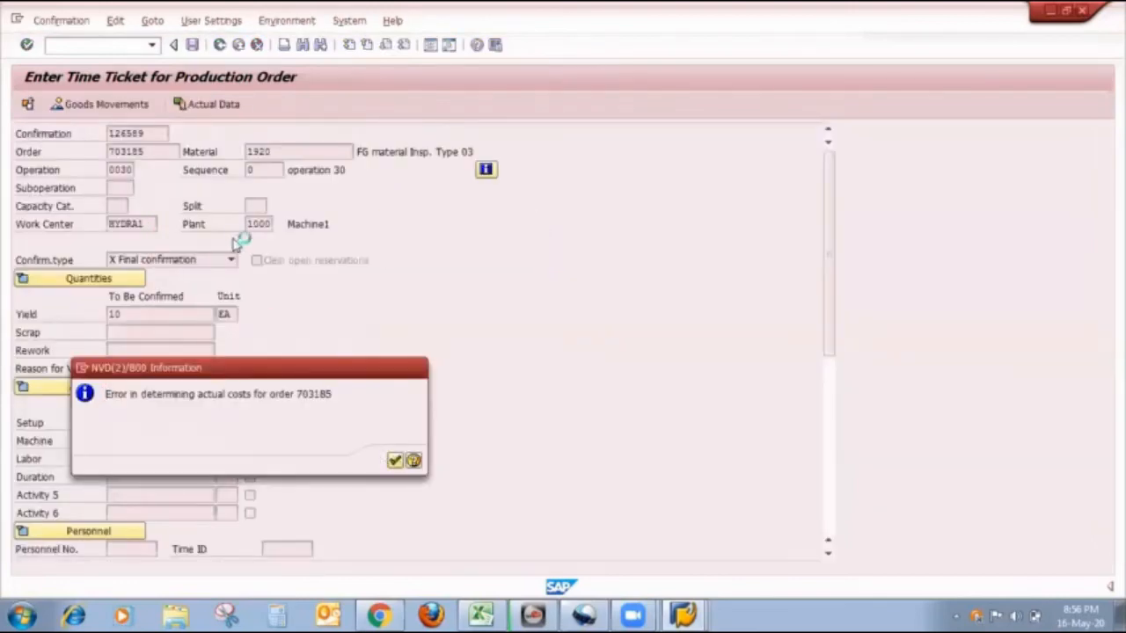
key(Return)
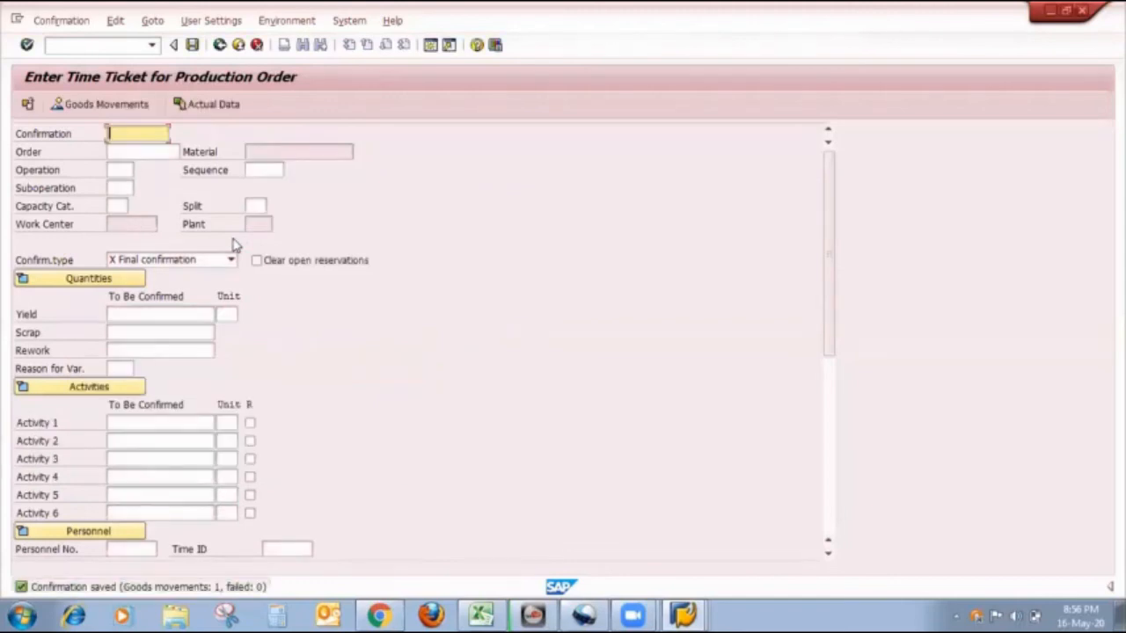
- Return to the inspection lot worklist and open the usage decision for material 1920's second lot, which has status INSP RREC
key(alt+Tab)
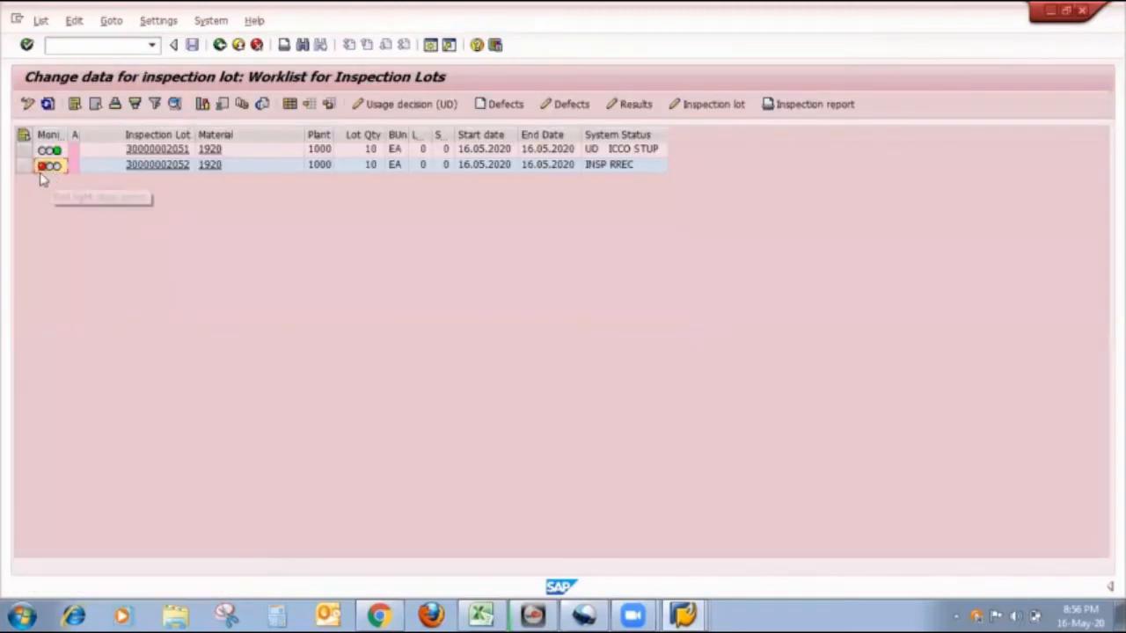
click(25, 165)
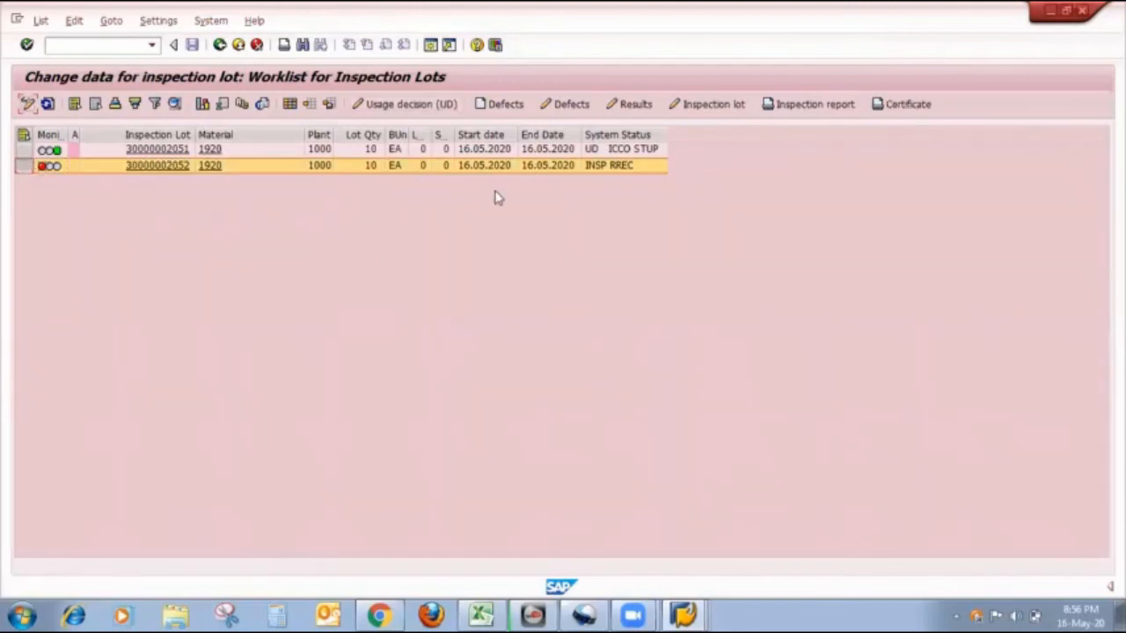
click(406, 104)
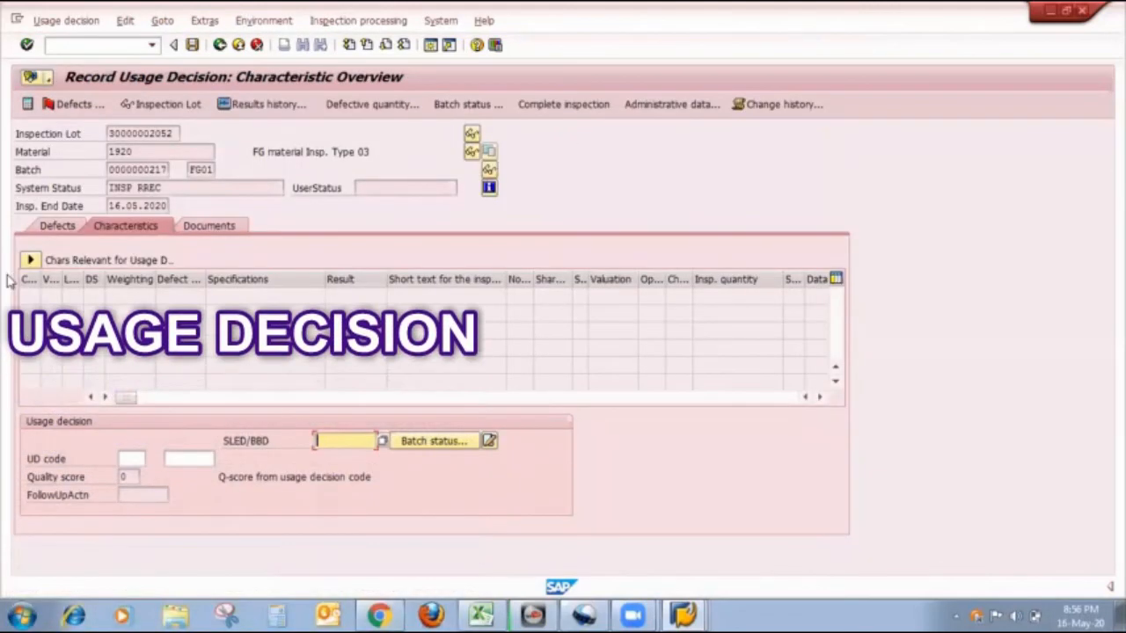
- Record usage decision code A (Accept) from code group 03 for the lot, save it and refresh the worklist
click(132, 458)
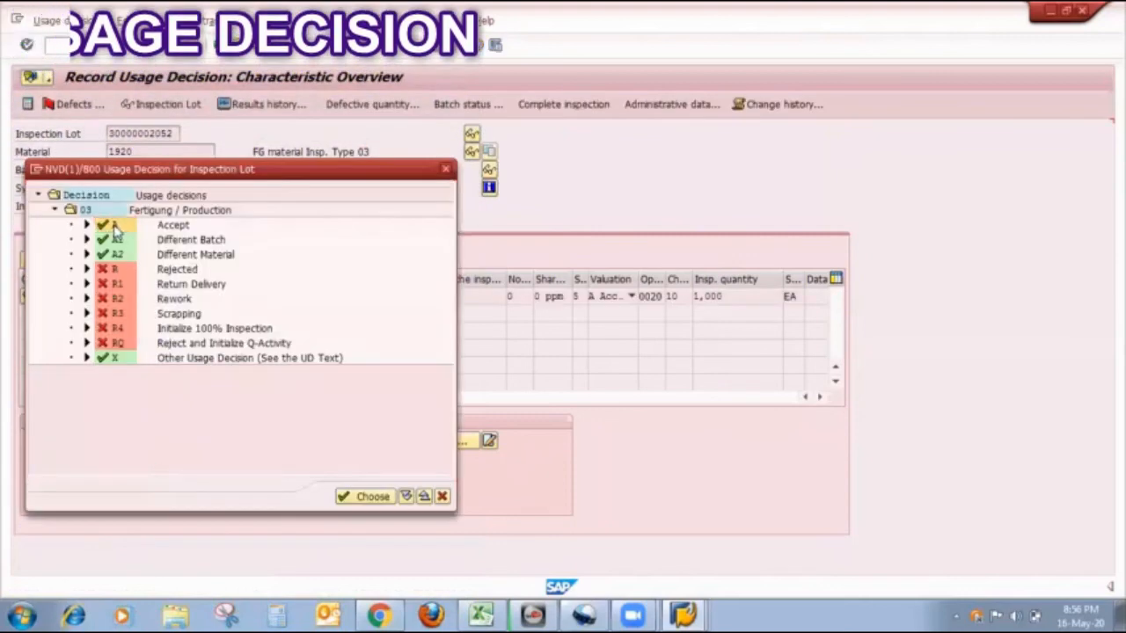
double_click(114, 230)
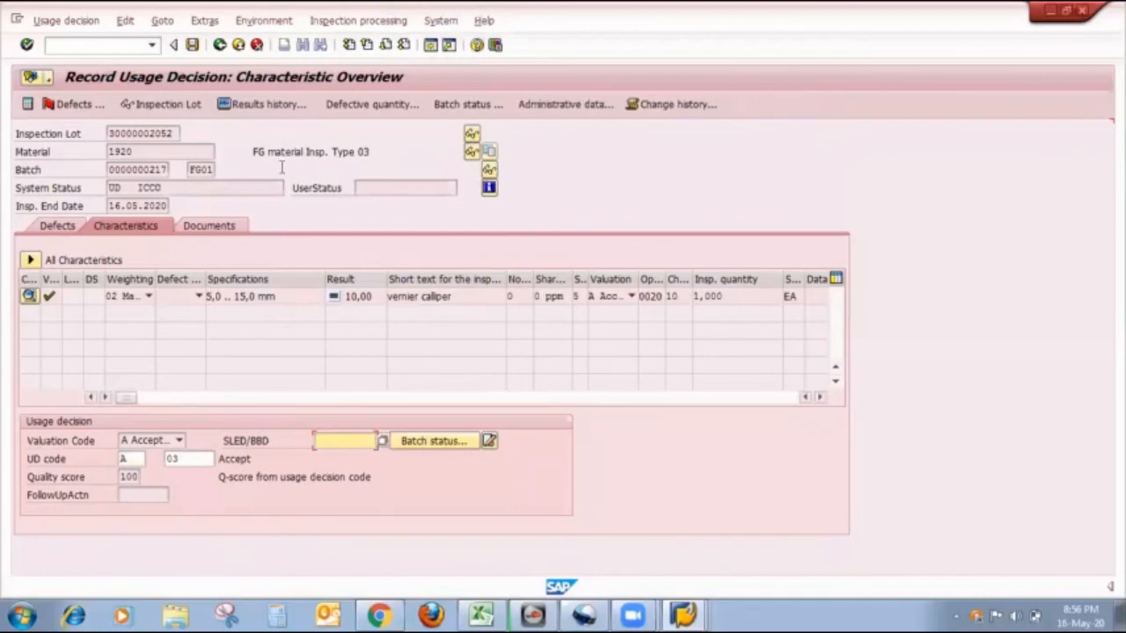
click(191, 44)
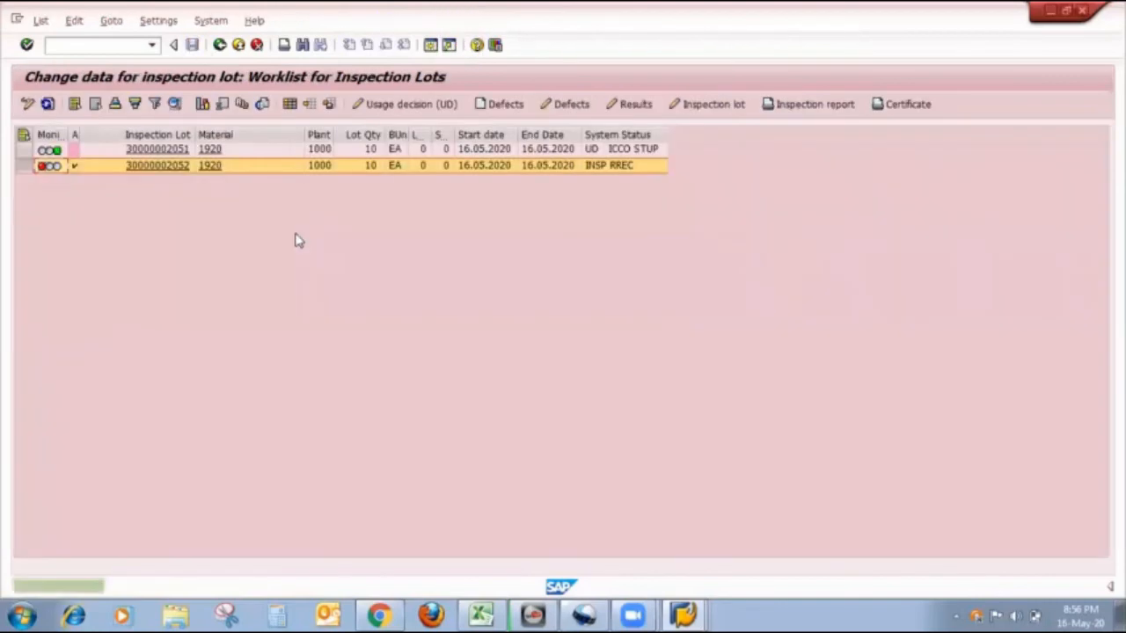
click(47, 104)
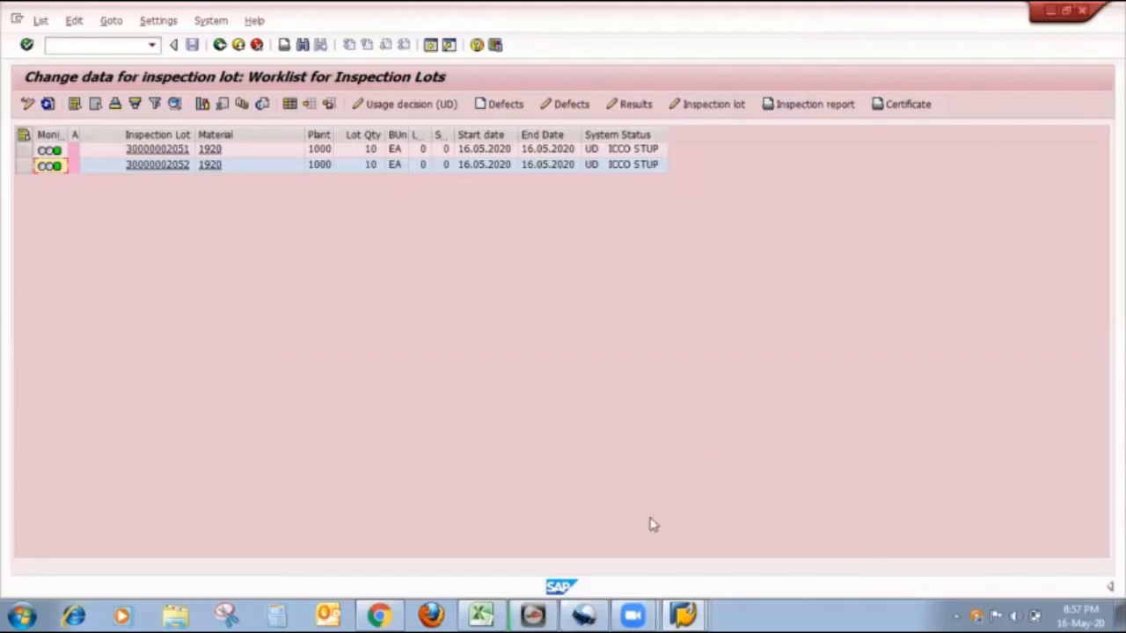
- Switch to the Excel overview of inspection types in QM and select the description of inspection type 04
click(481, 614)
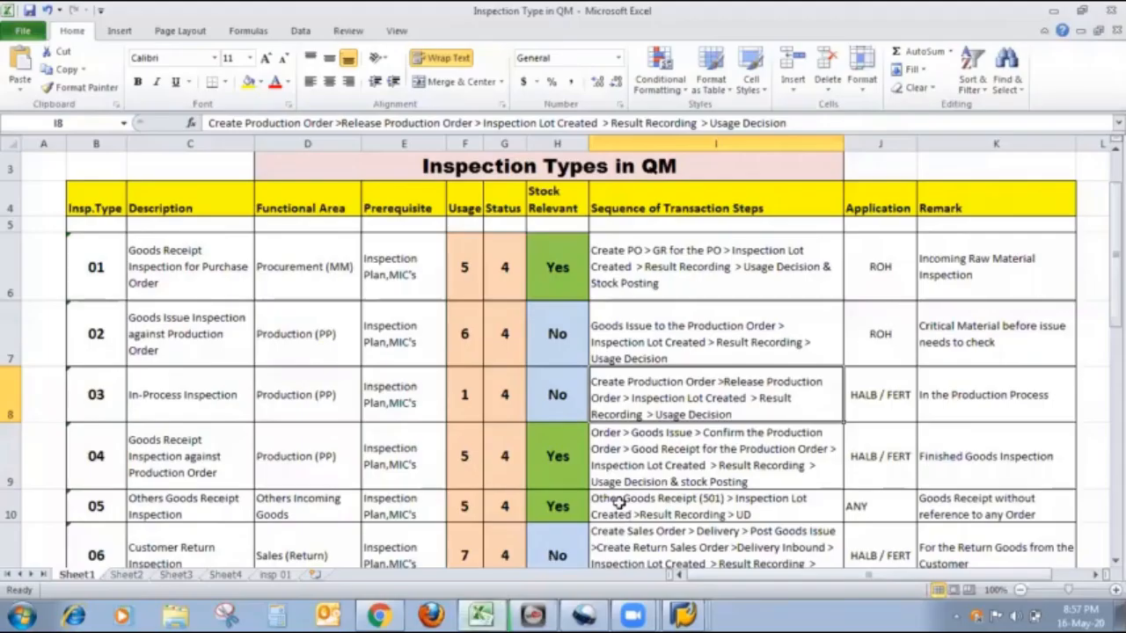
click(145, 461)
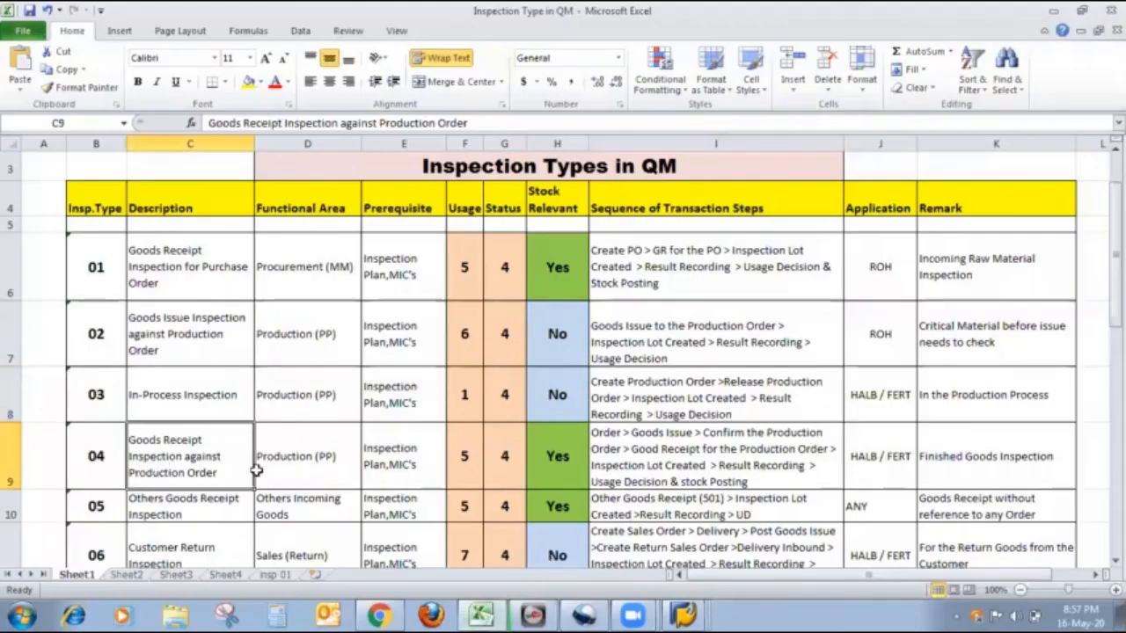